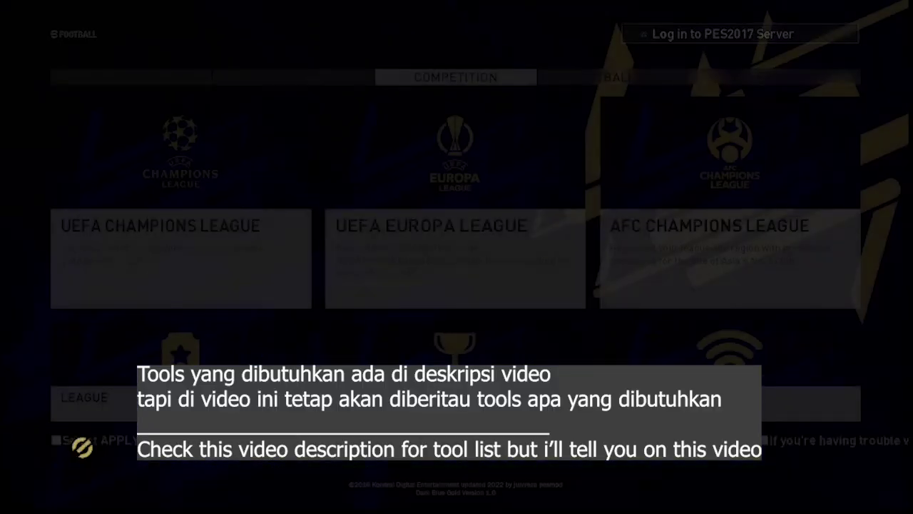
# Exit Pro Evolution Soccer 2017 from its Extras section and minimize the OBS window to reveal the desktop
pyautogui.press('Return')
pyautogui.press('Escape')
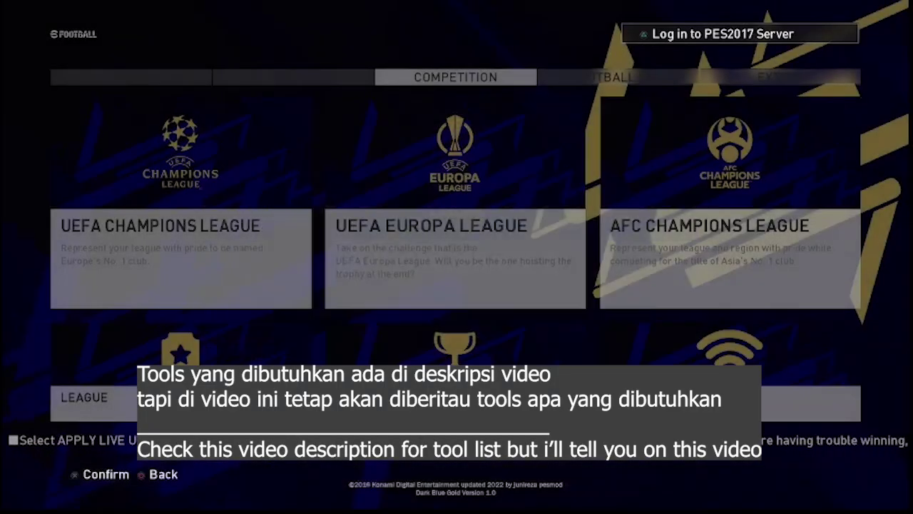
pyautogui.press('e')
pyautogui.press('e')
pyautogui.press('e')
pyautogui.press('q')
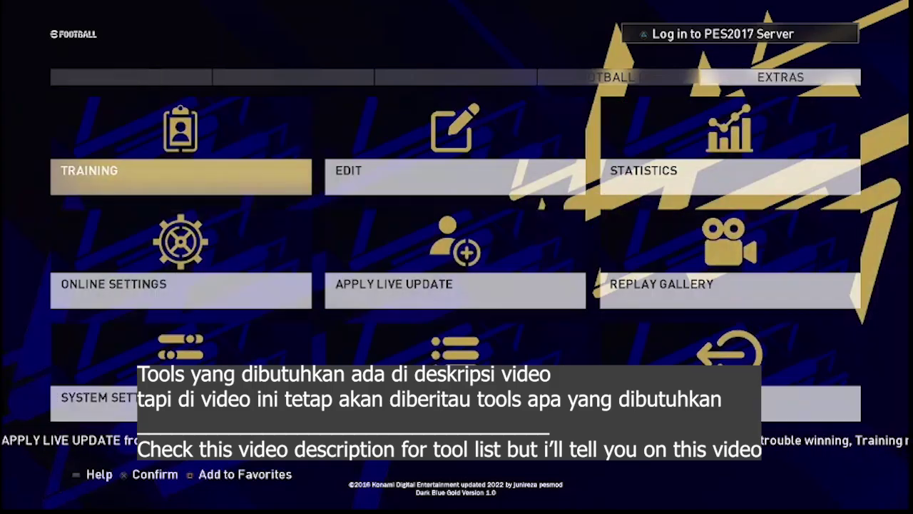
pyautogui.press('Down')
pyautogui.press('Down')
pyautogui.press('Left')
pyautogui.press('Return')
pyautogui.press('Return')
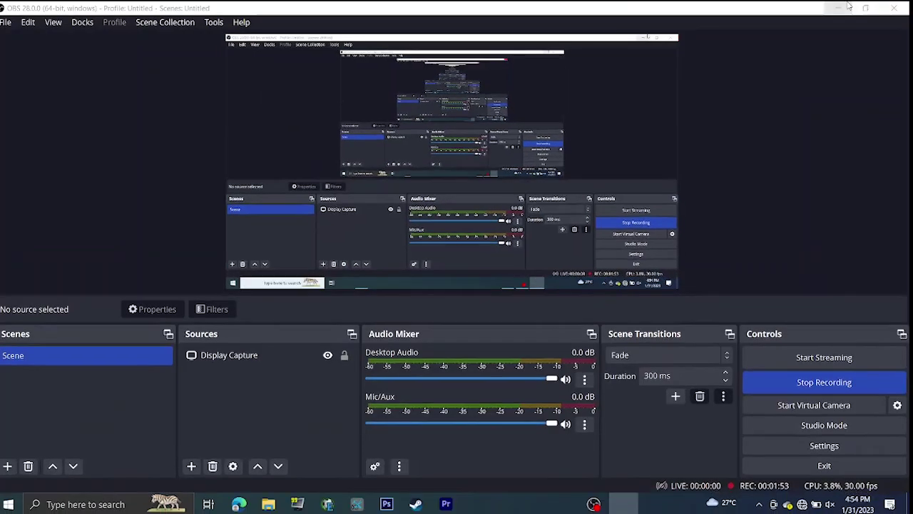
pyautogui.click(847, 7)
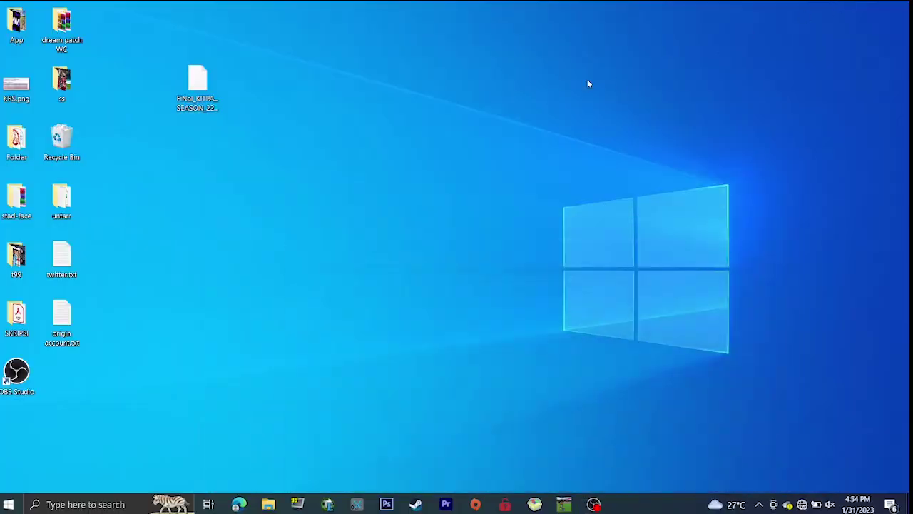
# Launch CRI Packed File Maker and reposition its window on the desktop
pyautogui.click(342, 502)
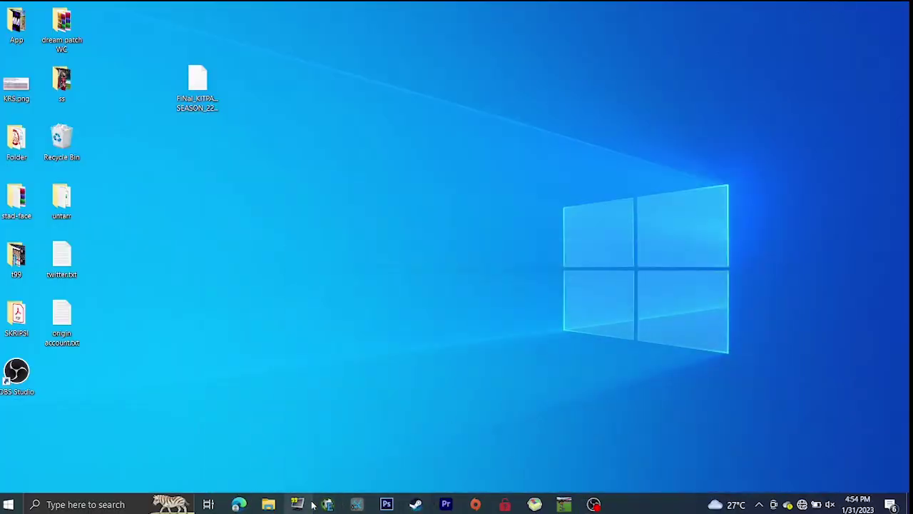
pyautogui.click(378, 336)
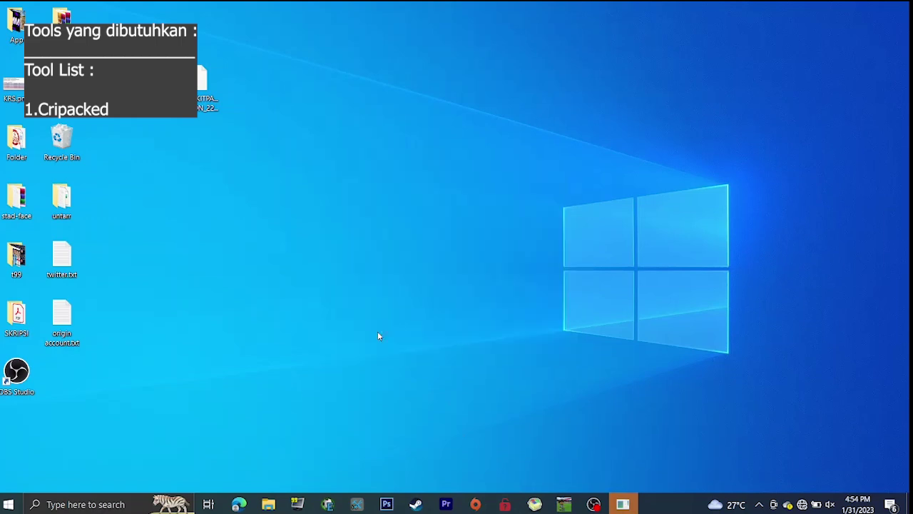
pyautogui.moveTo(248, 62); pyautogui.dragTo(593, 102)
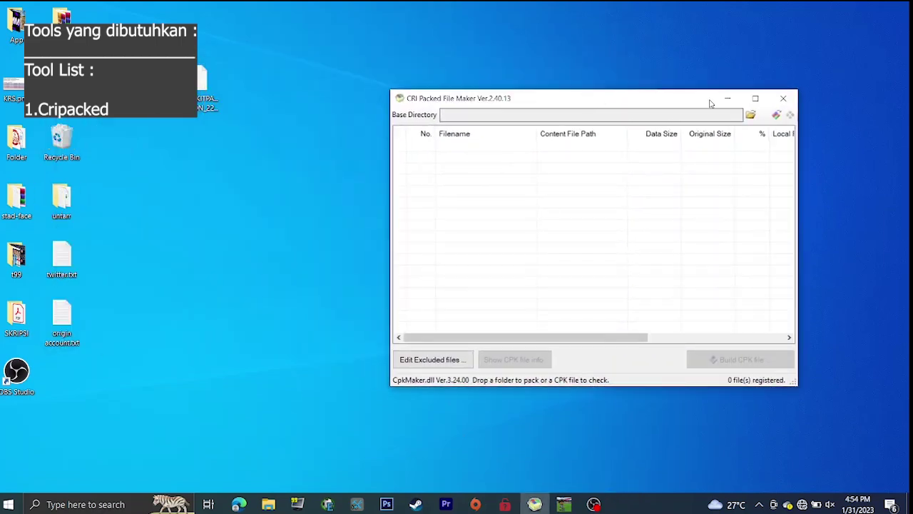
# Copy the file name of t99v11_unicolor.cpk in the Pro Evolution Soccer 2017 download folder and open that CPK file
pyautogui.click(776, 114)
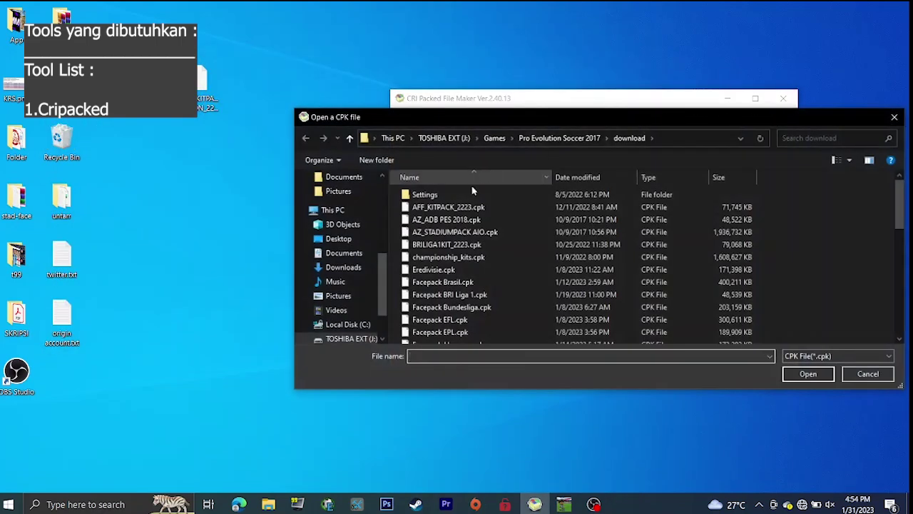
pyautogui.click(625, 210)
pyautogui.press('t')
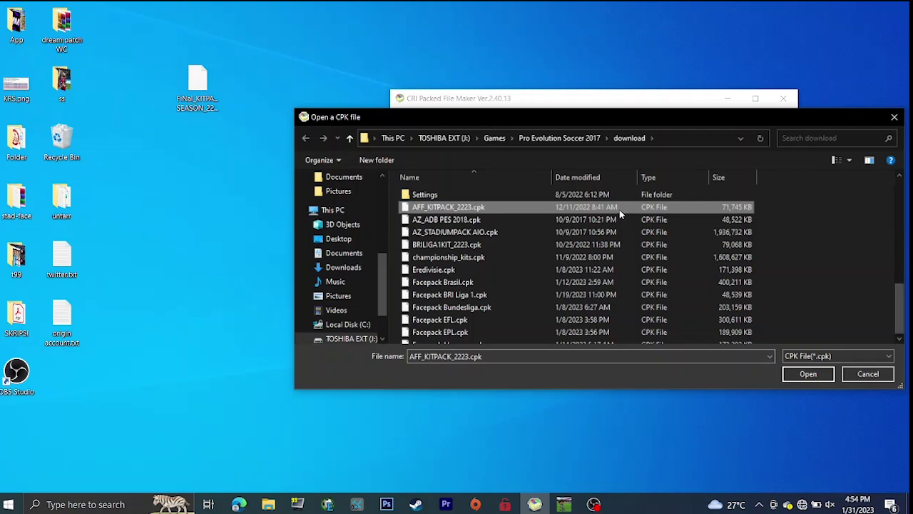
pyautogui.click(471, 300)
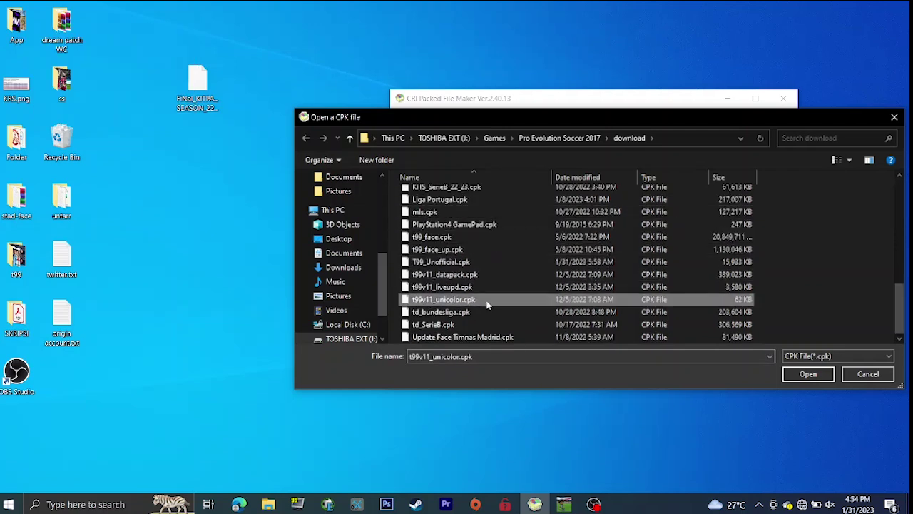
pyautogui.click(473, 300)
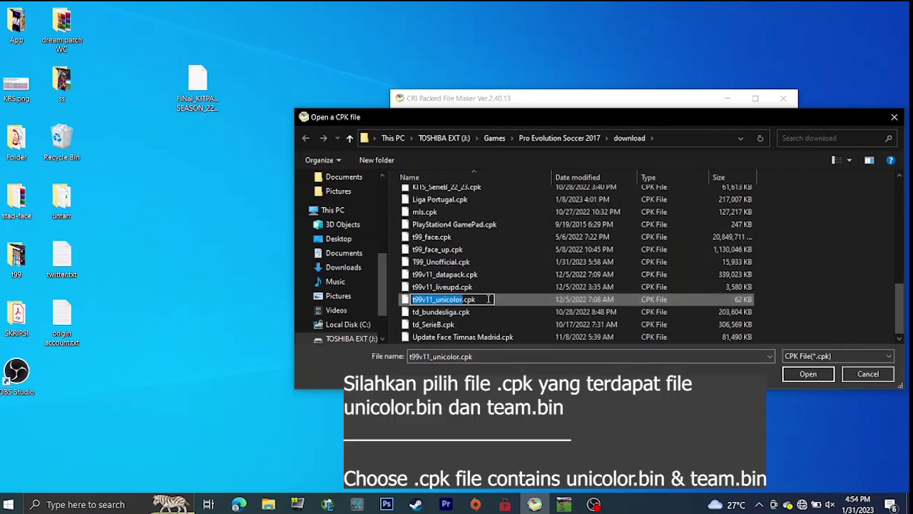
pyautogui.rightClick(459, 299)
pyautogui.click(497, 338)
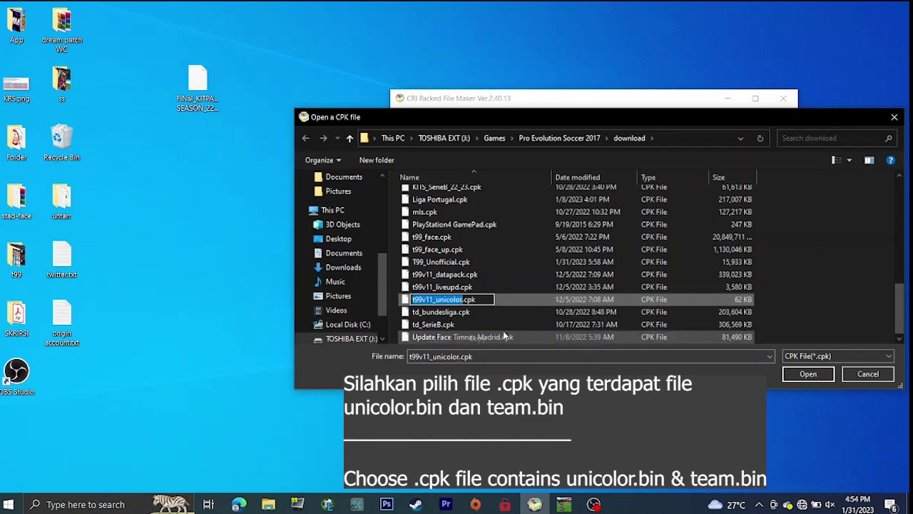
pyautogui.doubleClick(524, 305)
# Extract the CPK contents into a new desktop folder named t99v11_unicolor, and close CRI Packed File Maker
pyautogui.click(790, 116)
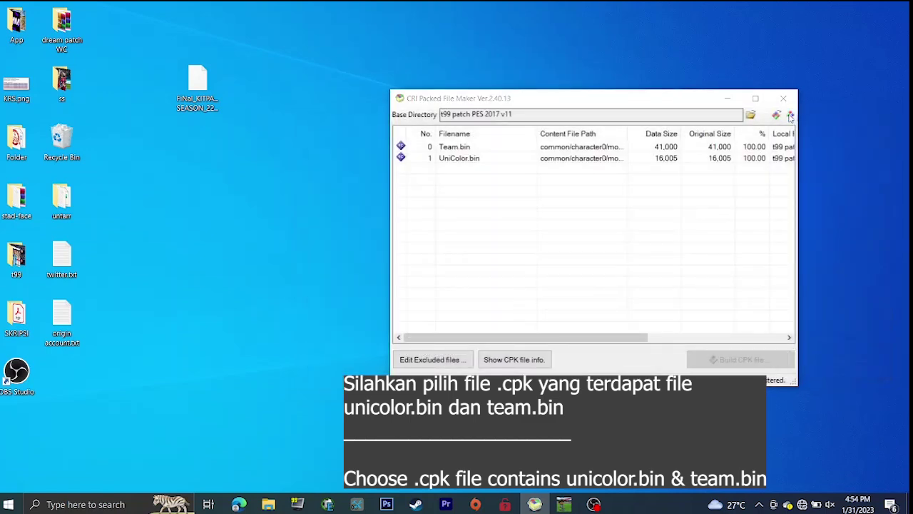
pyautogui.click(417, 426)
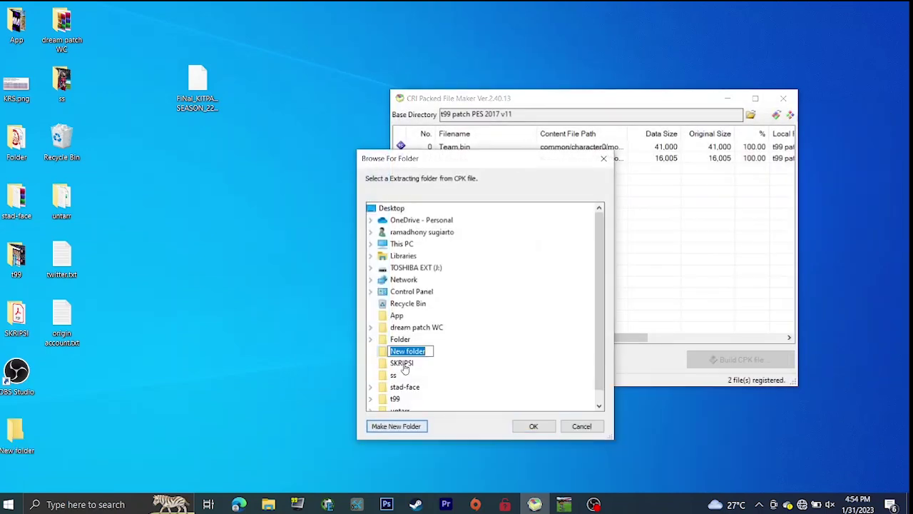
pyautogui.rightClick(414, 352)
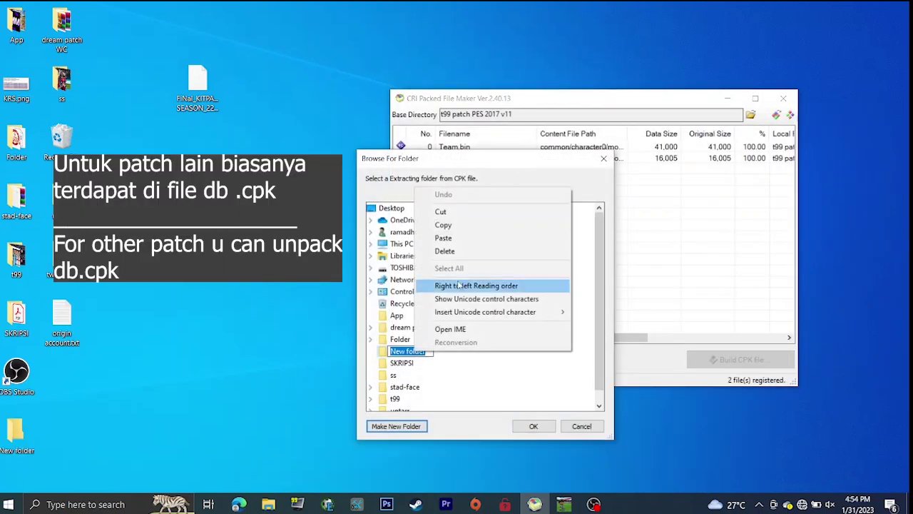
pyautogui.click(467, 238)
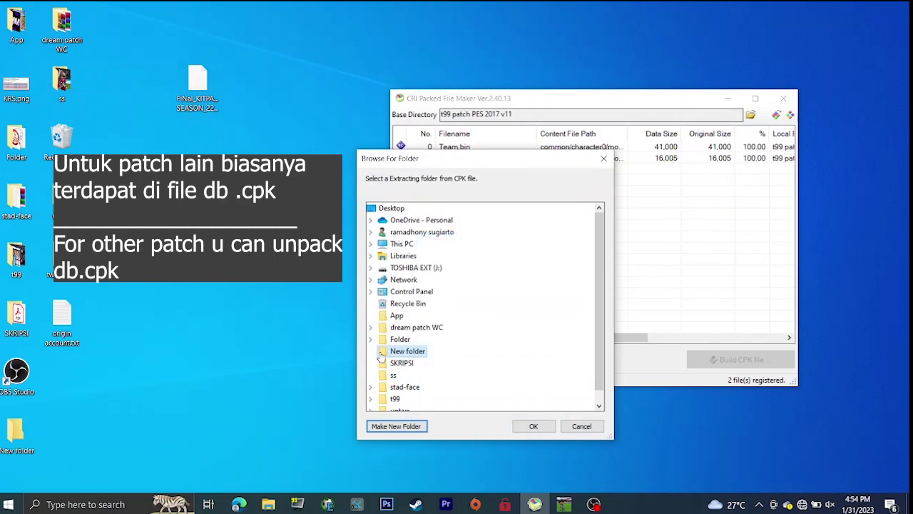
pyautogui.press('Return')
pyautogui.click(534, 427)
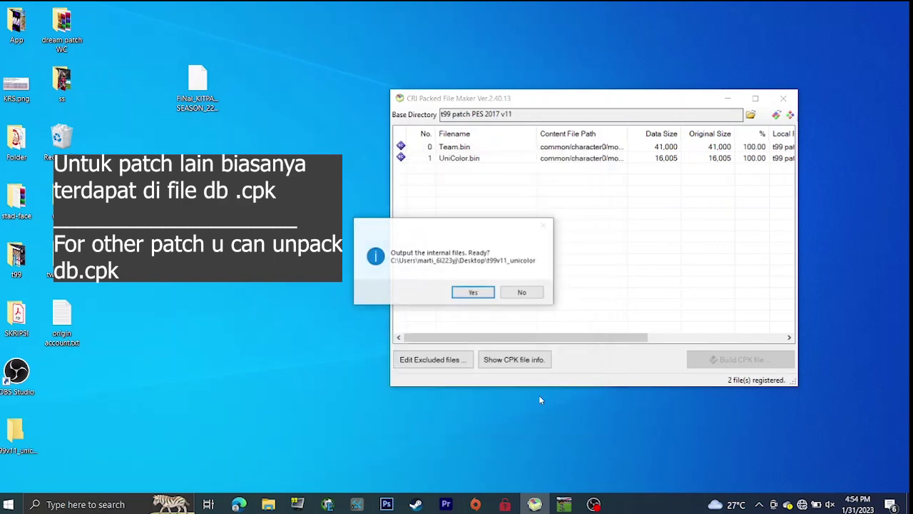
pyautogui.click(471, 293)
pyautogui.click(693, 311)
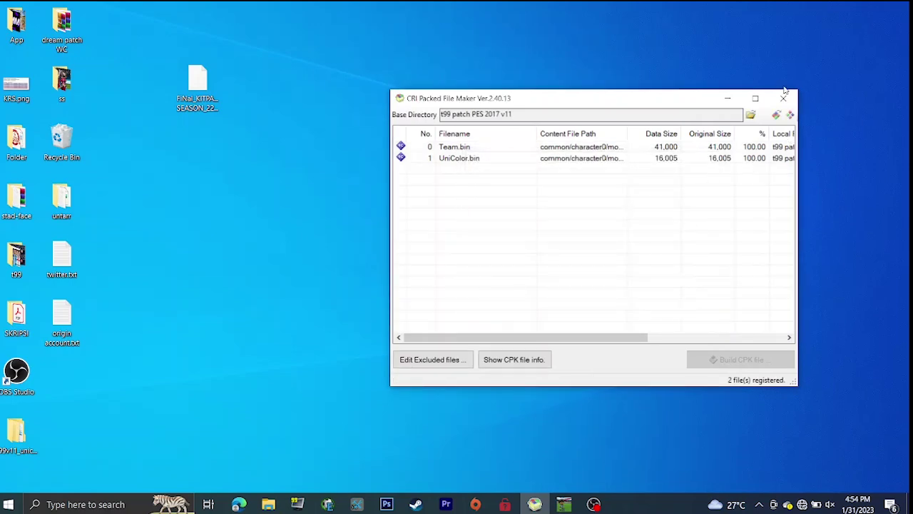
pyautogui.moveTo(607, 102); pyautogui.dragTo(572, 116)
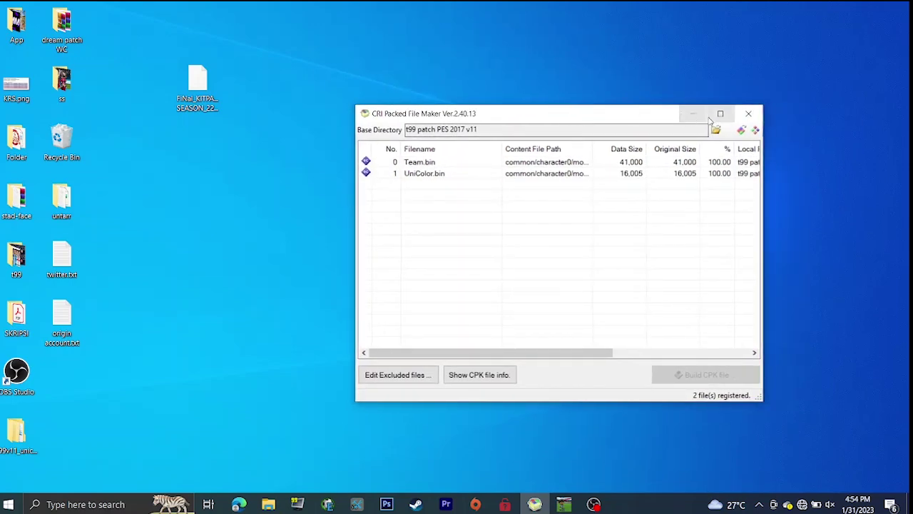
pyautogui.click(747, 114)
# Open the extracted t99v11_unicolor folder down to common/character0/model/character/uniform/team and move its window aside
pyautogui.doubleClick(19, 426)
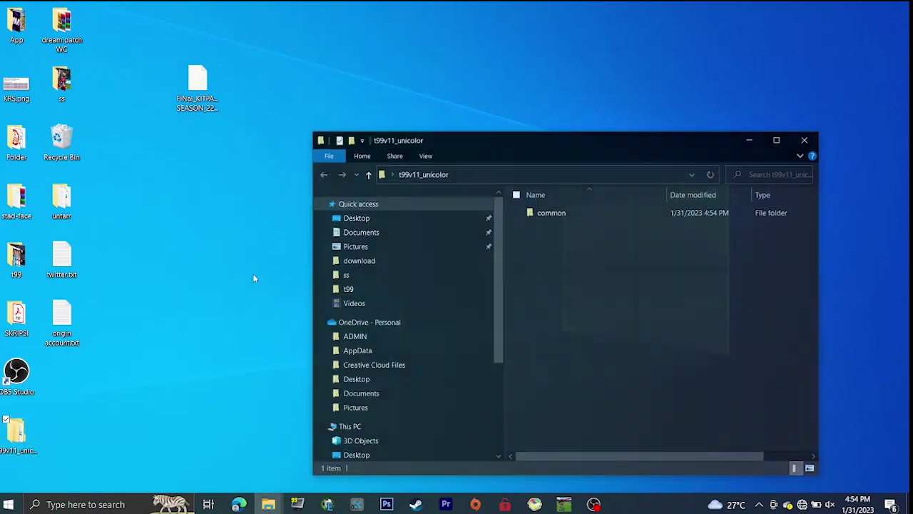
pyautogui.doubleClick(568, 212)
pyautogui.doubleClick(569, 214)
pyautogui.doubleClick(568, 216)
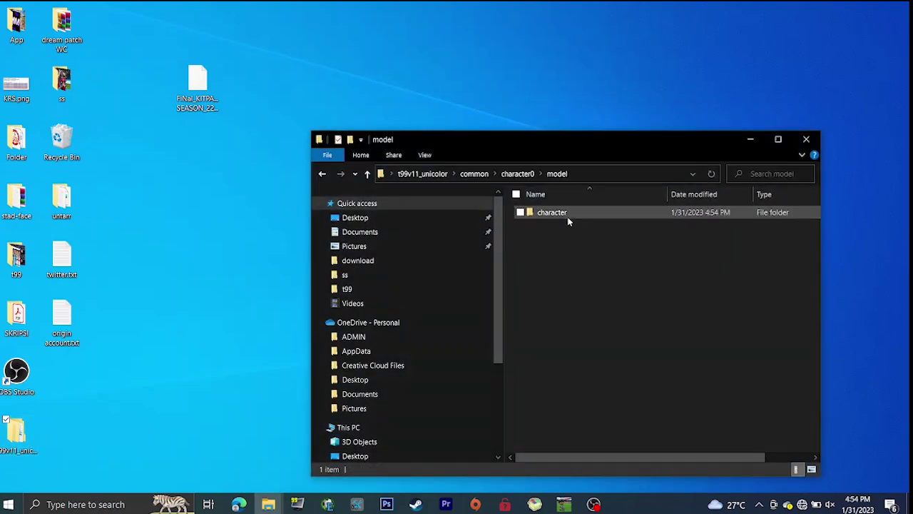
pyautogui.doubleClick(568, 216)
pyautogui.doubleClick(568, 216)
pyautogui.doubleClick(568, 217)
pyautogui.moveTo(595, 128); pyautogui.dragTo(675, 103)
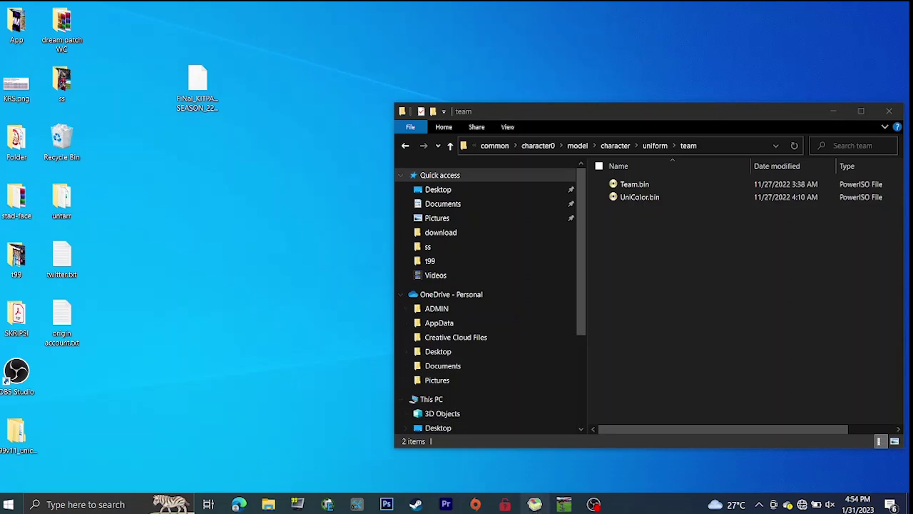
# Launch CRI Packed File Maker and open FiNal_KITPACK SEASON_22-23.cpk from the desktop
pyautogui.click(441, 337)
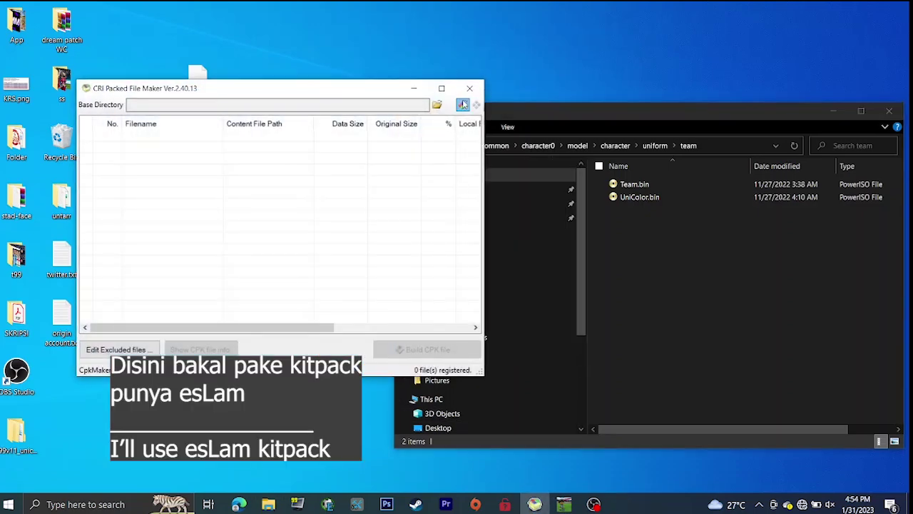
pyautogui.click(462, 105)
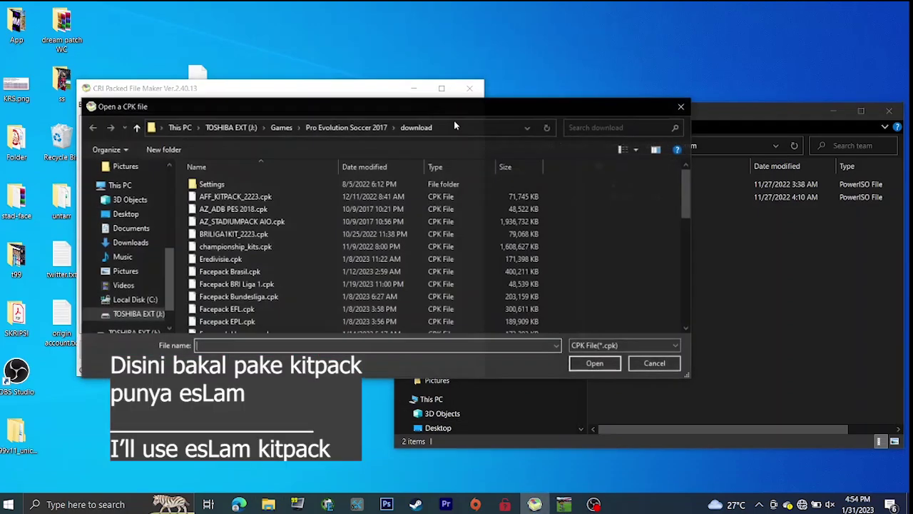
pyautogui.click(133, 218)
pyautogui.click(285, 263)
pyautogui.click(289, 264)
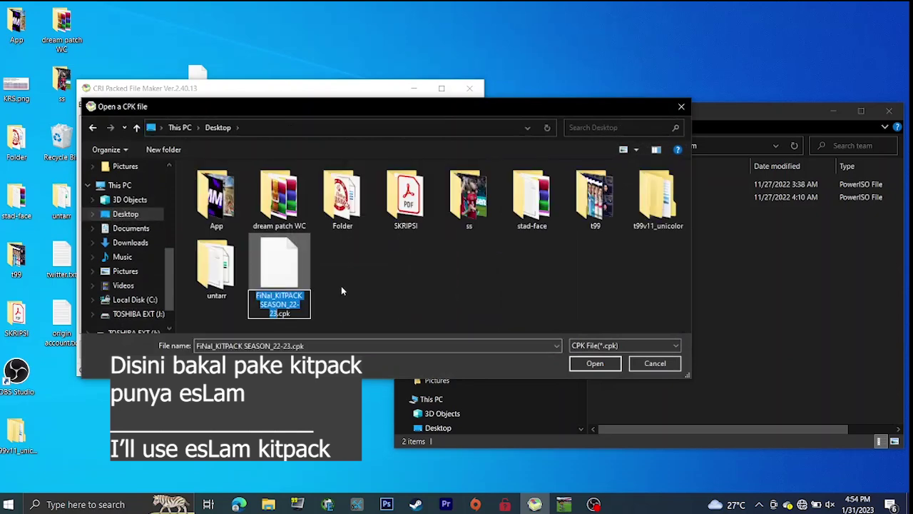
pyautogui.doubleClick(289, 264)
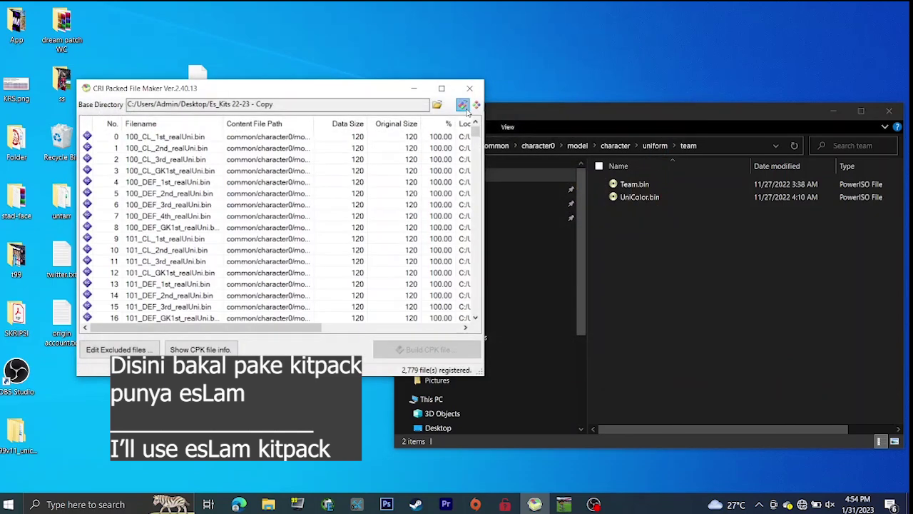
# Extract the kitpack into a new desktop folder named FiNal_KITPACK SEASON_22-23, and close CRI Packed File Maker
pyautogui.click(476, 105)
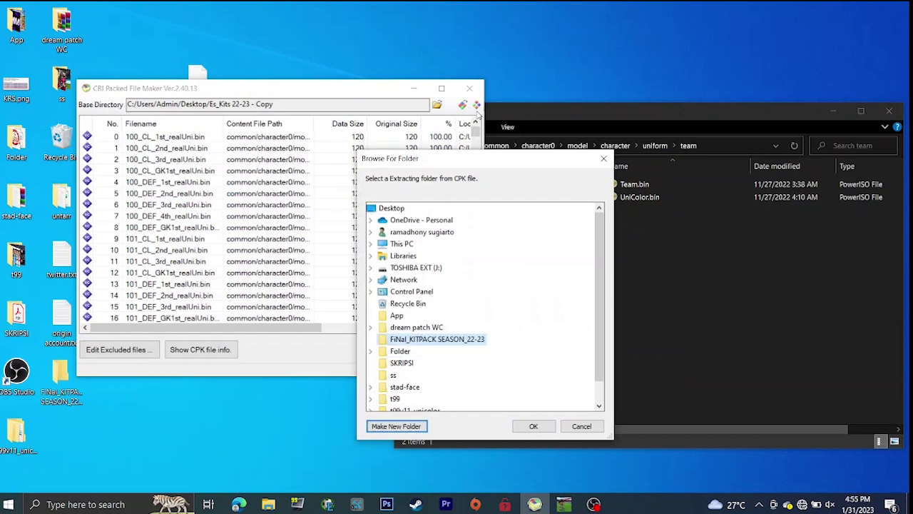
pyautogui.press('Return')
pyautogui.press('Return')
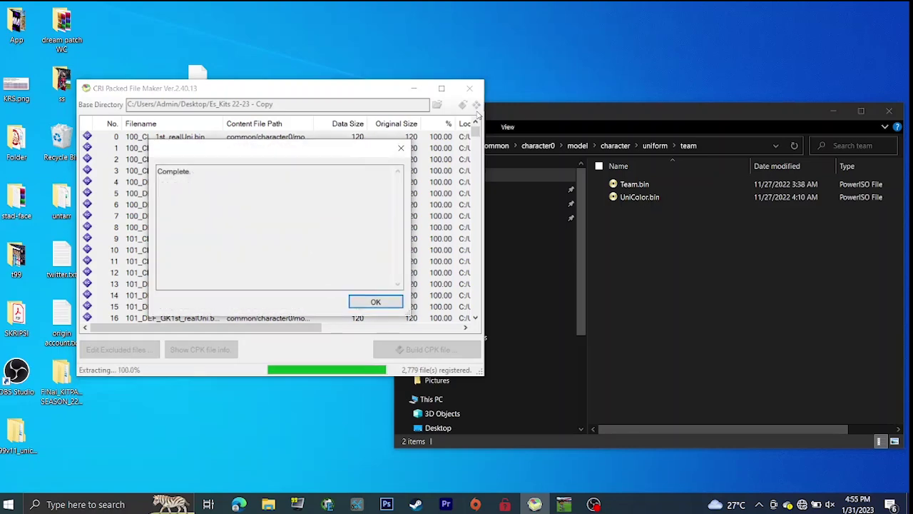
pyautogui.press('Return')
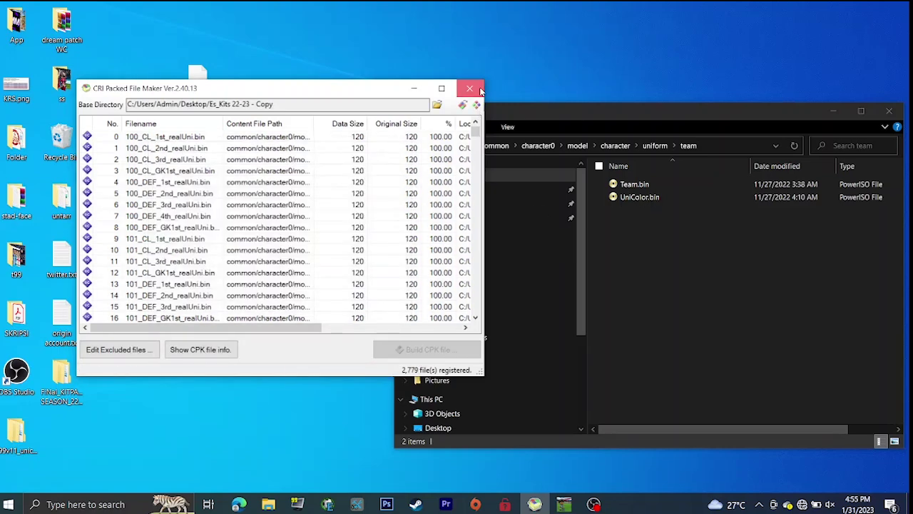
pyautogui.click(470, 88)
# Open the extracted kitpack folder down to common/character0/model/character/uniform/texture, and arrange its window behind the team folder window
pyautogui.doubleClick(33, 441)
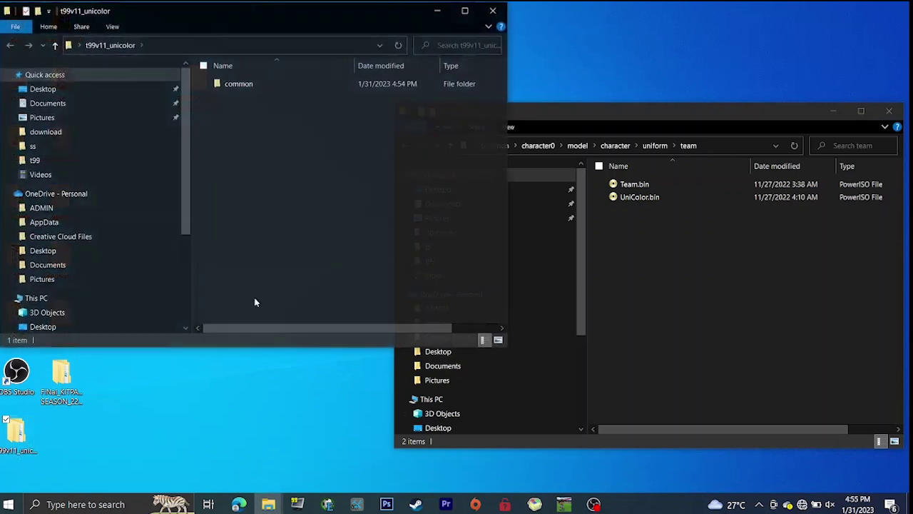
pyautogui.click(497, 9)
pyautogui.doubleClick(65, 392)
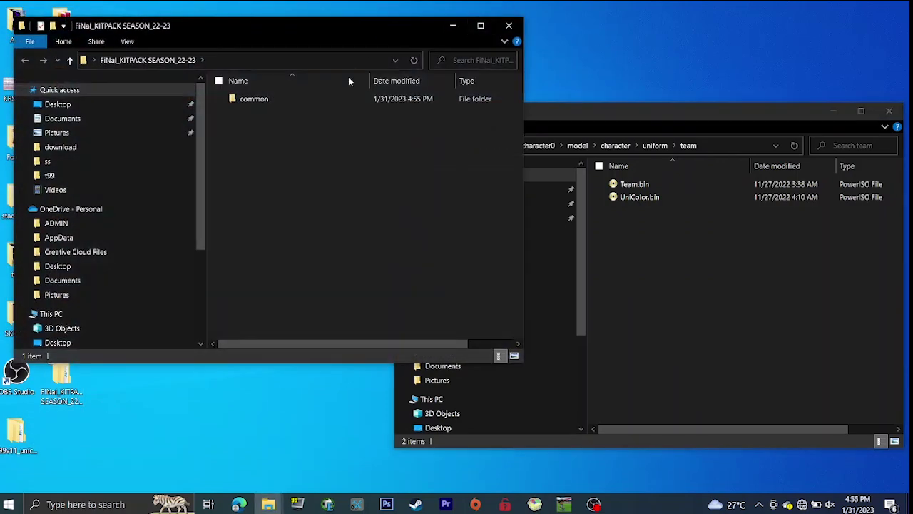
pyautogui.doubleClick(339, 100)
pyautogui.doubleClick(340, 100)
pyautogui.doubleClick(340, 100)
pyautogui.doubleClick(340, 99)
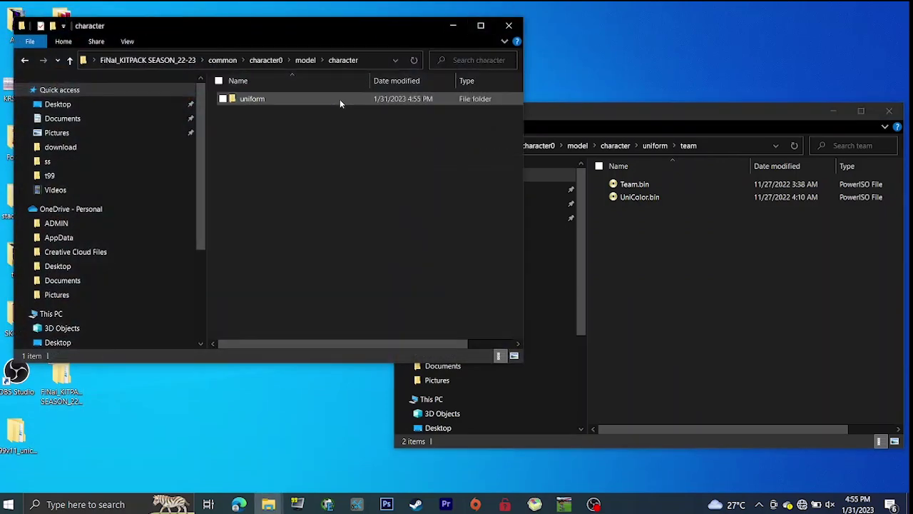
pyautogui.doubleClick(338, 99)
pyautogui.doubleClick(339, 111)
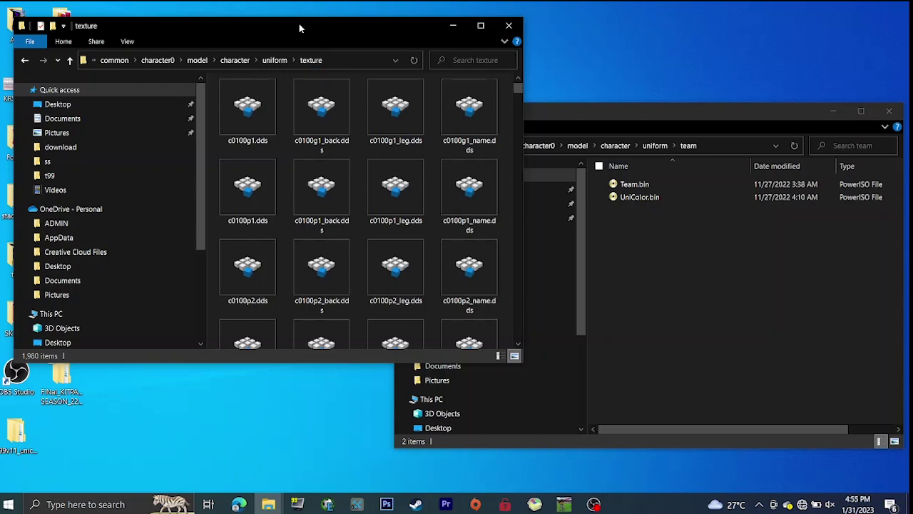
pyautogui.moveTo(302, 26); pyautogui.dragTo(448, 71)
pyautogui.moveTo(357, 149); pyautogui.dragTo(651, 190)
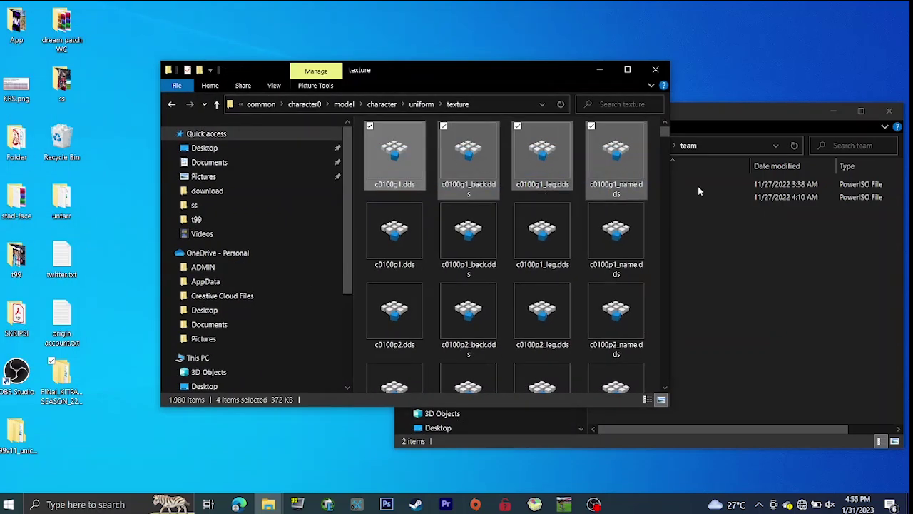
pyautogui.click(754, 277)
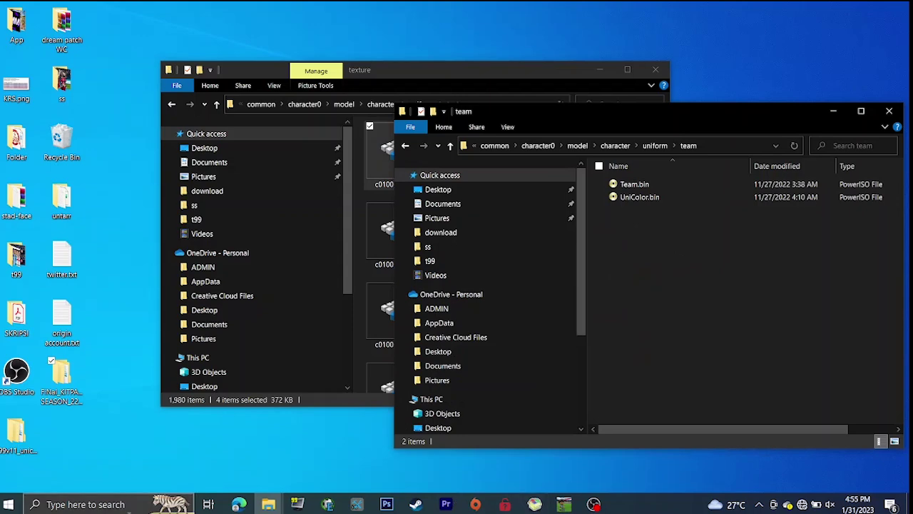
# Bring up the PES 2016 kit manager window for a brief look and dismiss it
pyautogui.click(563, 504)
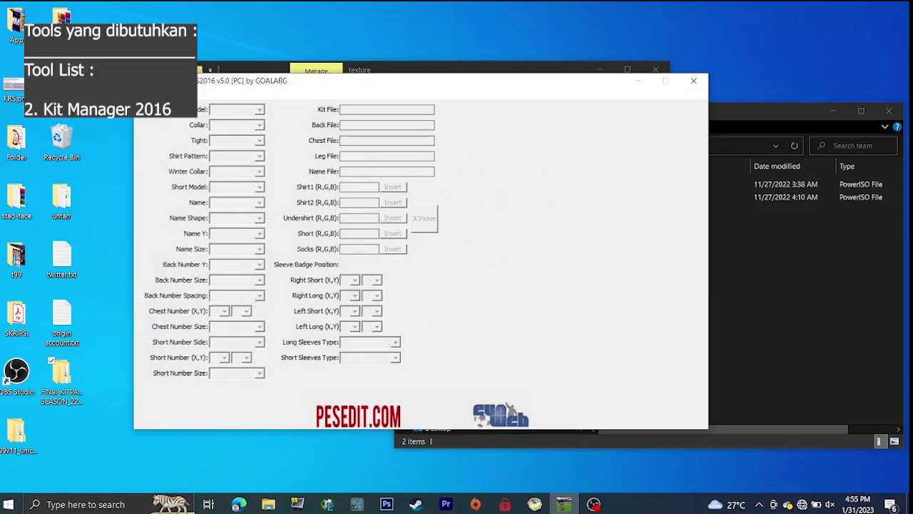
pyautogui.click(638, 89)
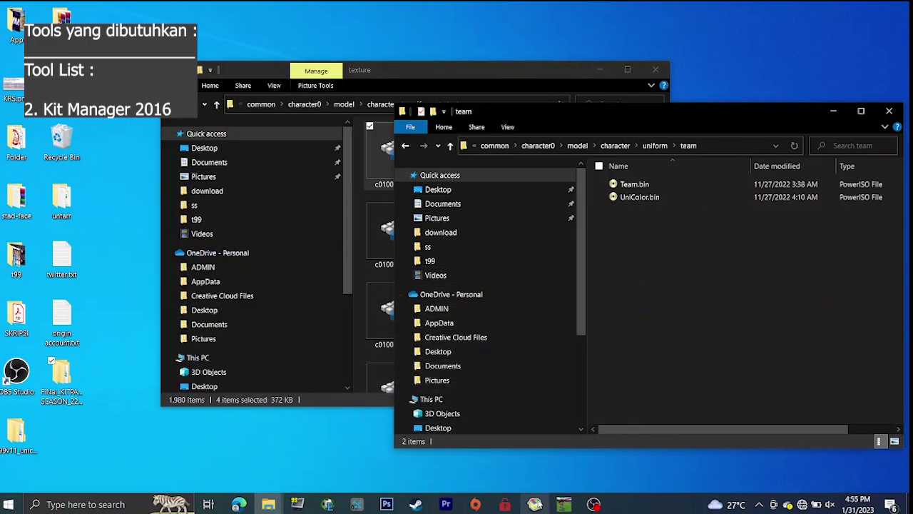
pyautogui.click(594, 504)
pyautogui.click(594, 504)
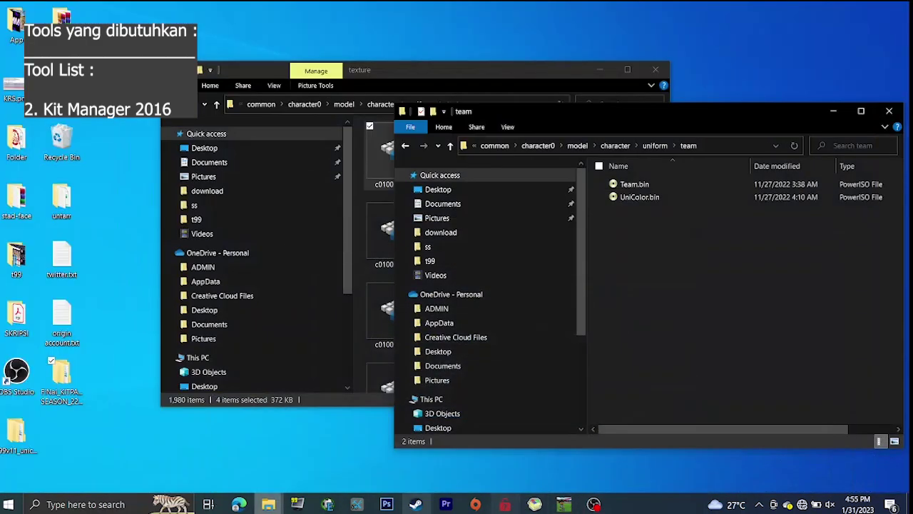
# Search Windows for "studio 2017", launch Kit Studio 2017, and move its window clear of the desktop icons
pyautogui.click(85, 504)
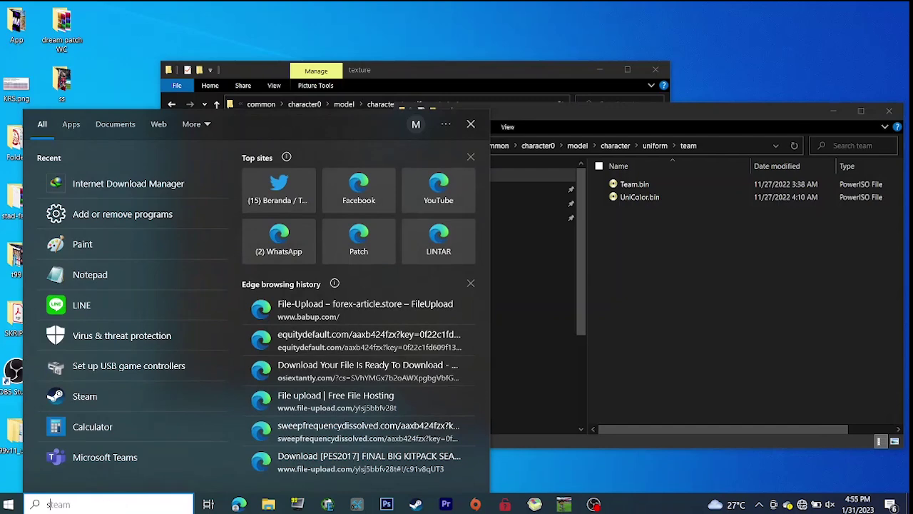
pyautogui.write('studio 201')
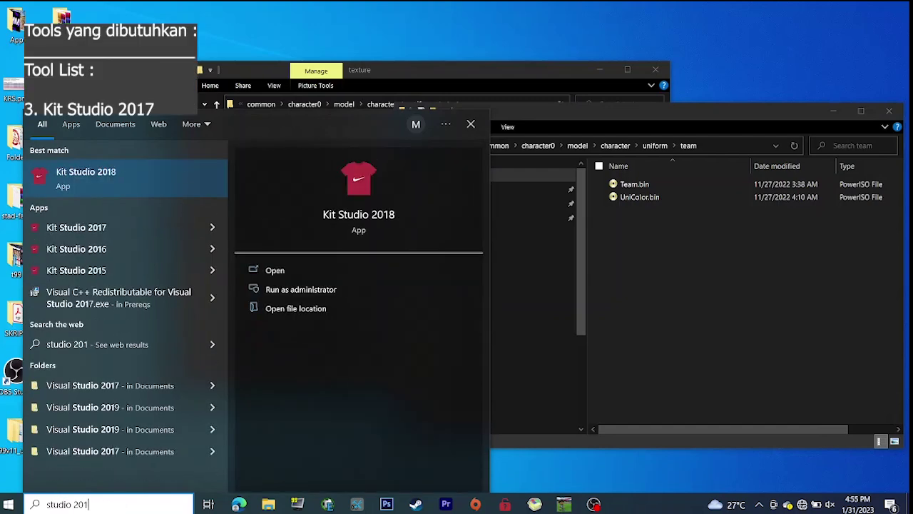
pyautogui.write('7')
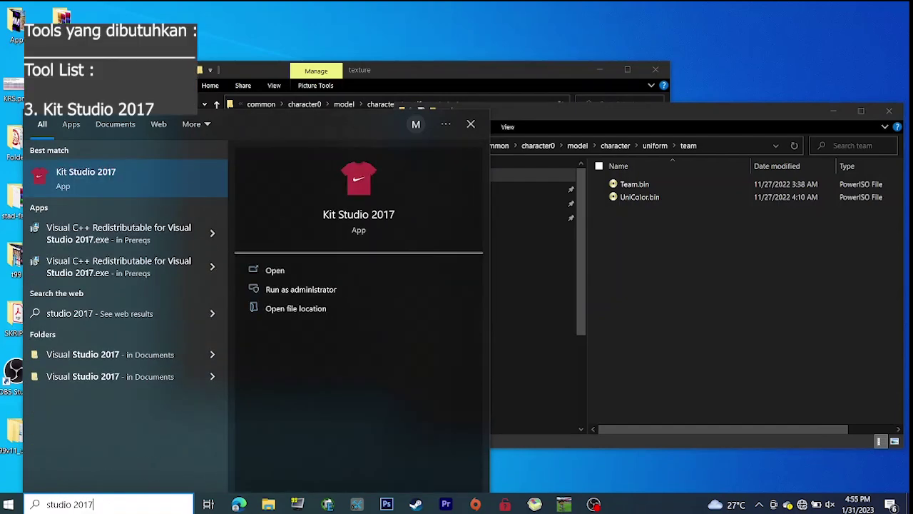
pyautogui.click(97, 174)
pyautogui.click(401, 335)
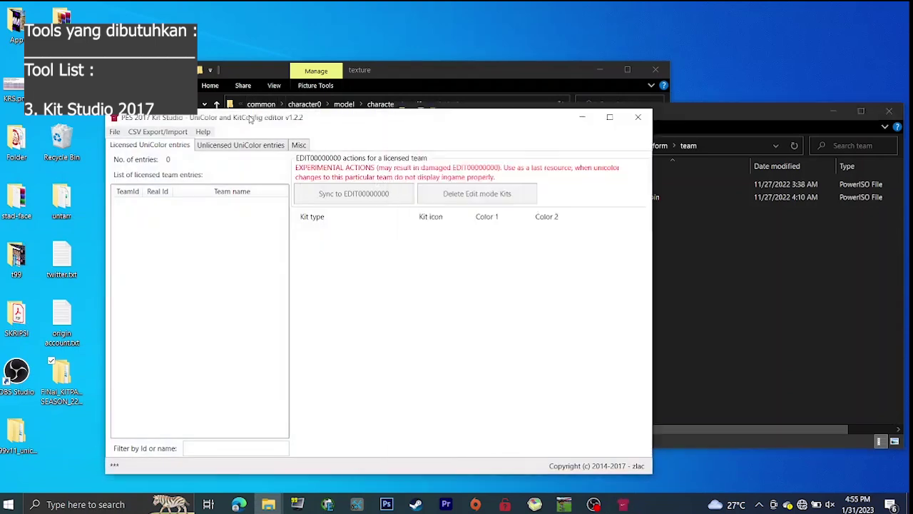
pyautogui.moveTo(250, 113); pyautogui.dragTo(411, 115)
# Start opening files in Kit Studio, and copy the path of the extracted unicolor team folder from its Explorer window
pyautogui.click(276, 129)
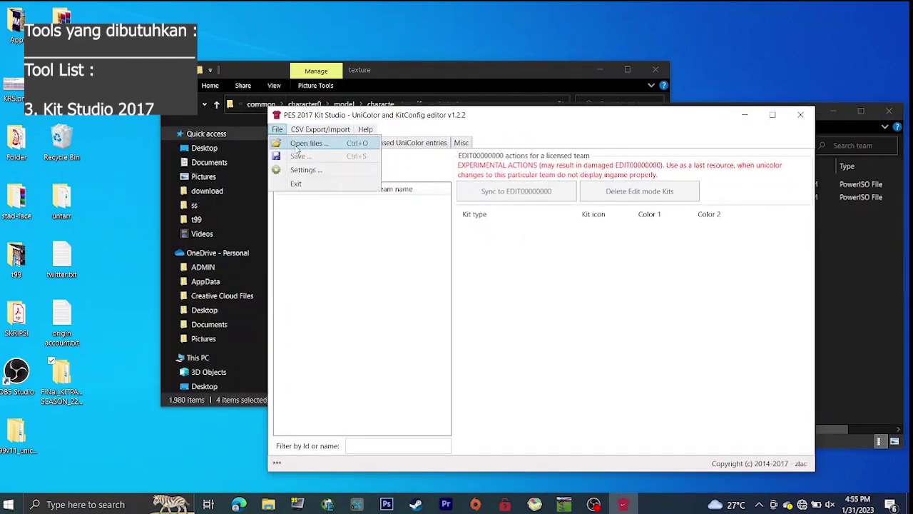
pyautogui.click(307, 143)
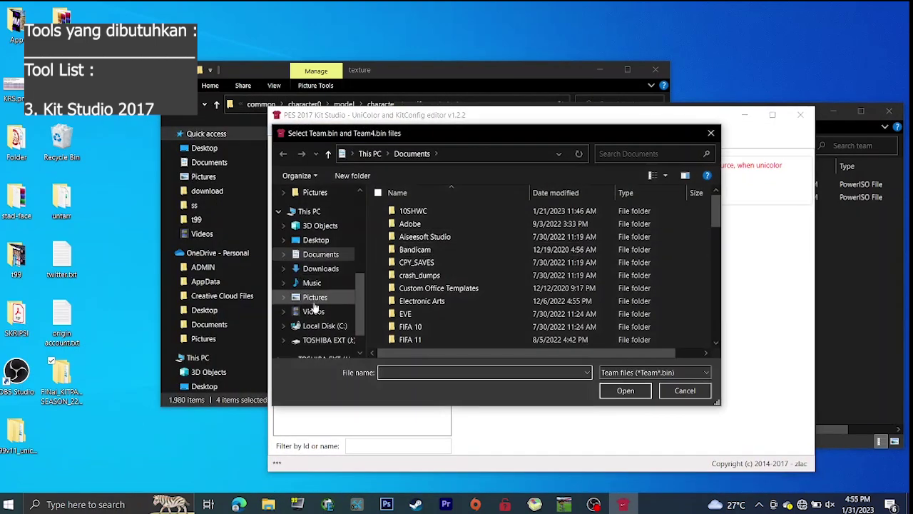
pyautogui.click(655, 375)
pyautogui.click(656, 375)
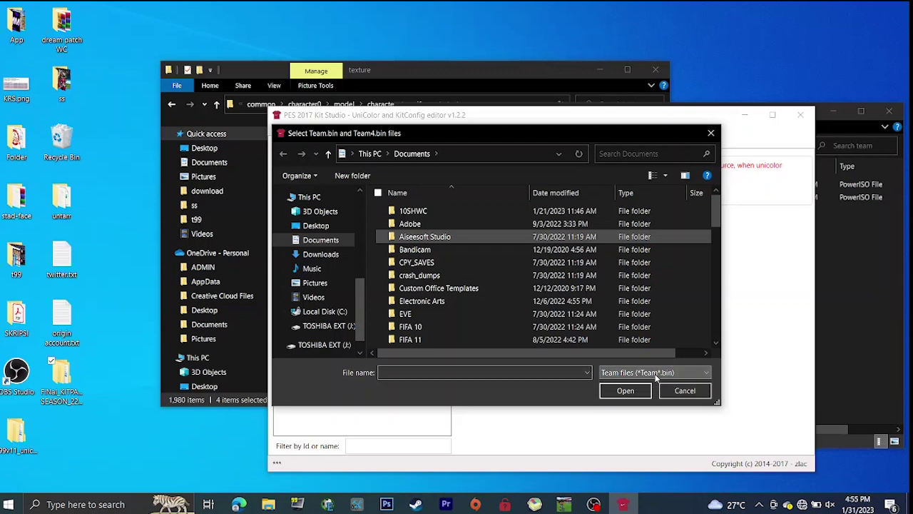
pyautogui.click(870, 311)
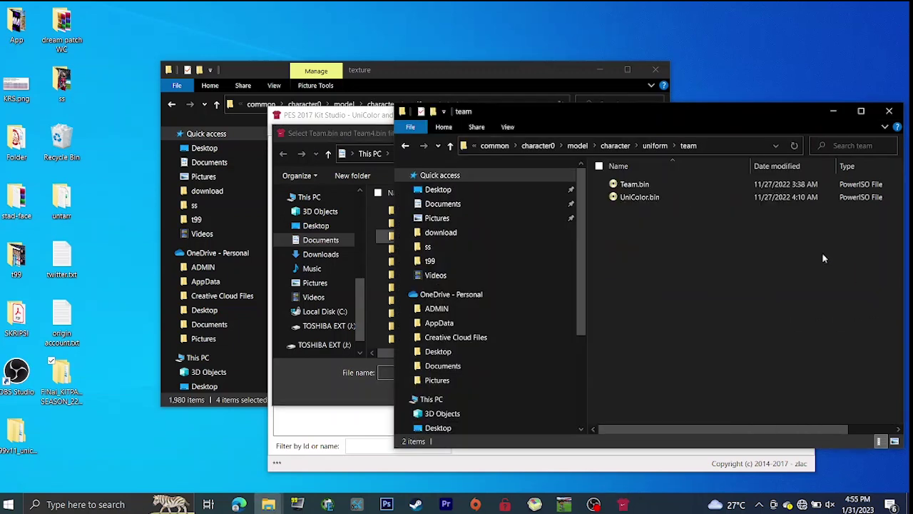
pyautogui.click(713, 145)
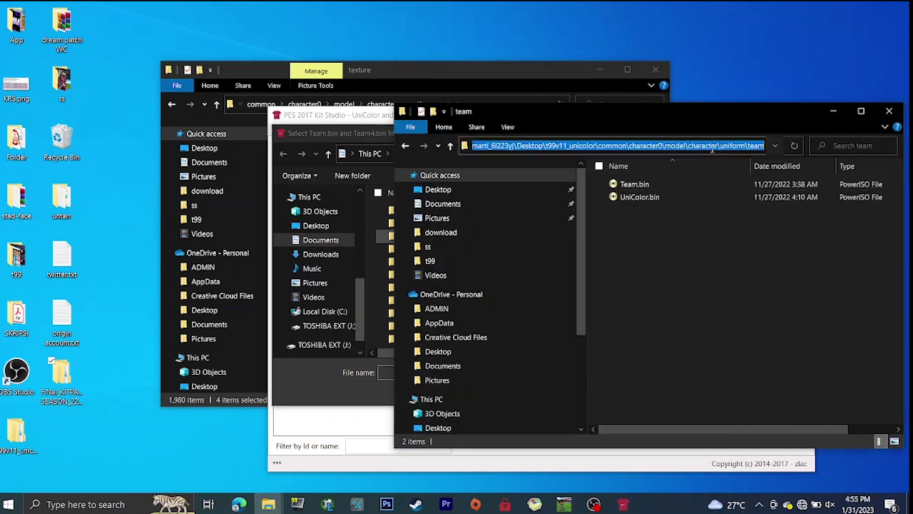
pyautogui.rightClick(712, 149)
pyautogui.click(737, 182)
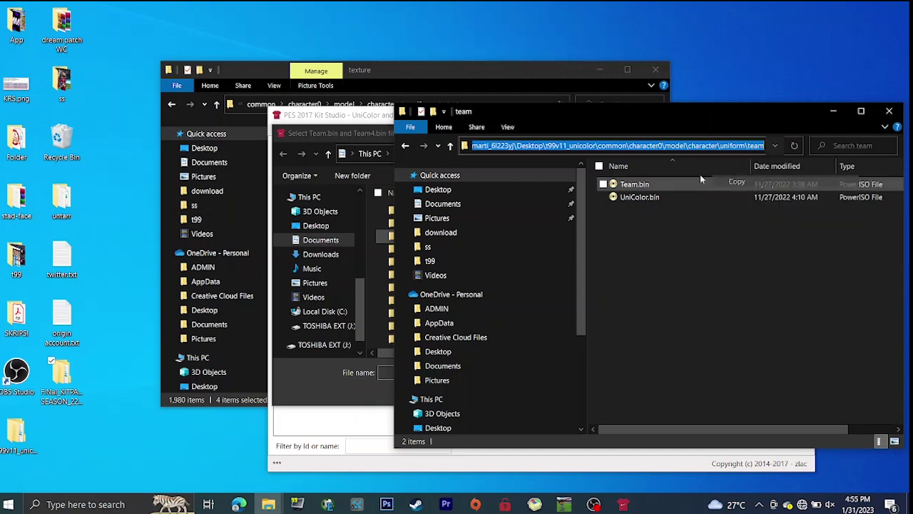
# Go to the copied team folder path in the file selection dialog, and open Team.bin followed by UniColor.bin
pyautogui.click(340, 141)
pyautogui.click(439, 155)
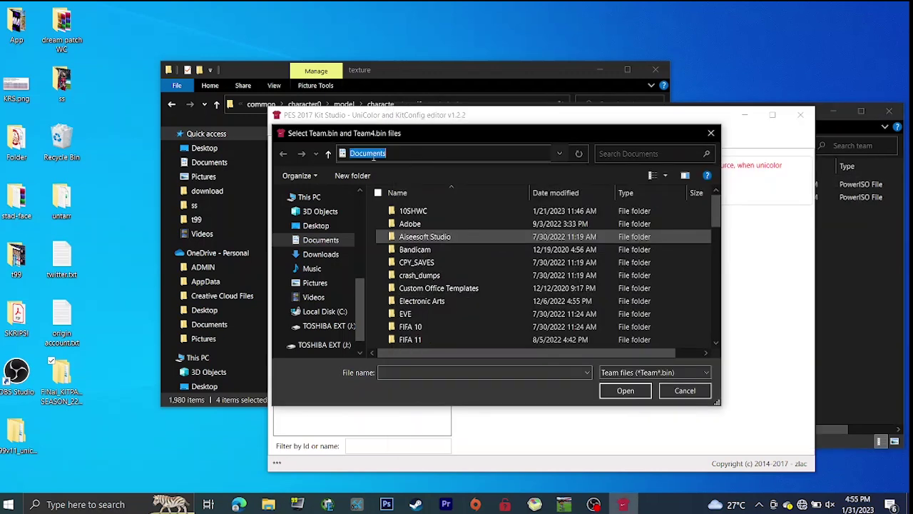
pyautogui.rightClick(374, 157)
pyautogui.click(398, 201)
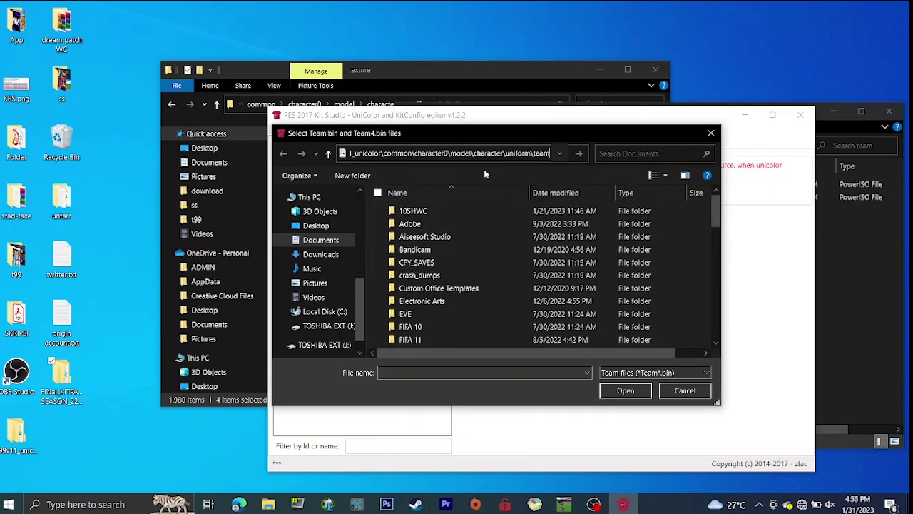
pyautogui.press('Return')
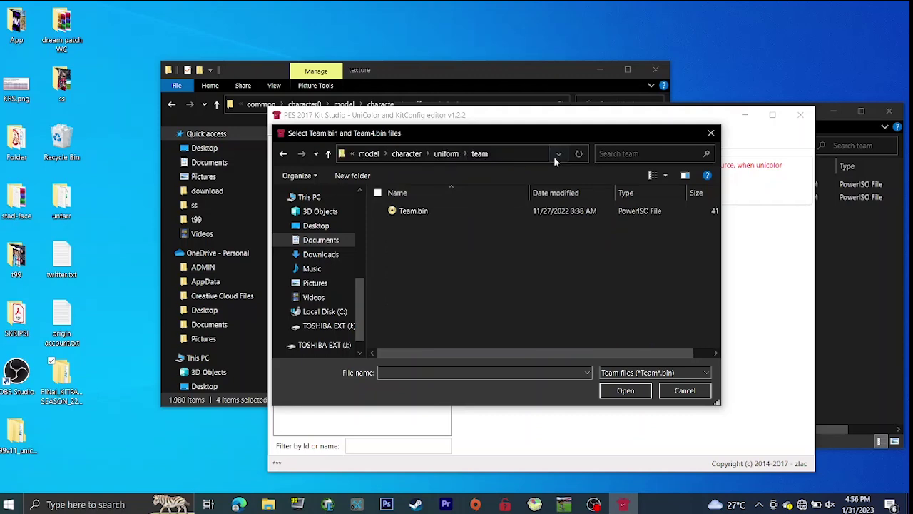
pyautogui.click(471, 211)
pyautogui.doubleClick(460, 212)
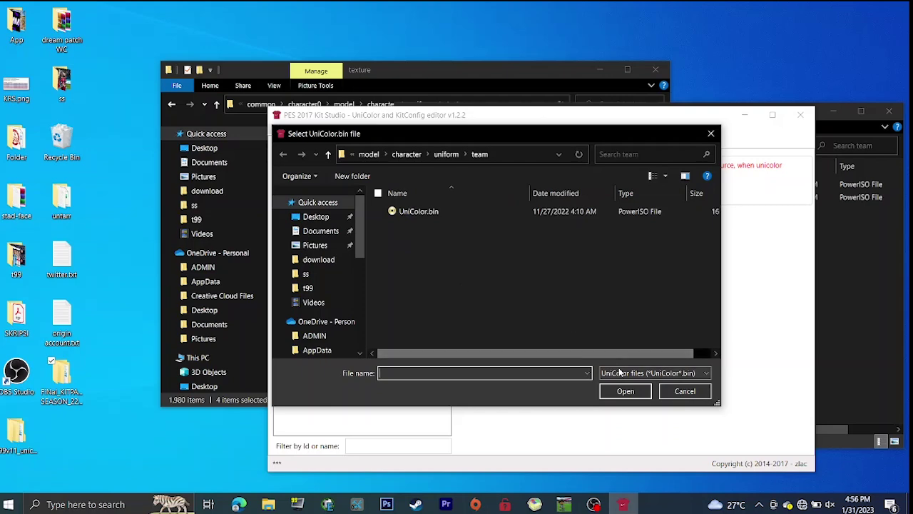
pyautogui.click(404, 213)
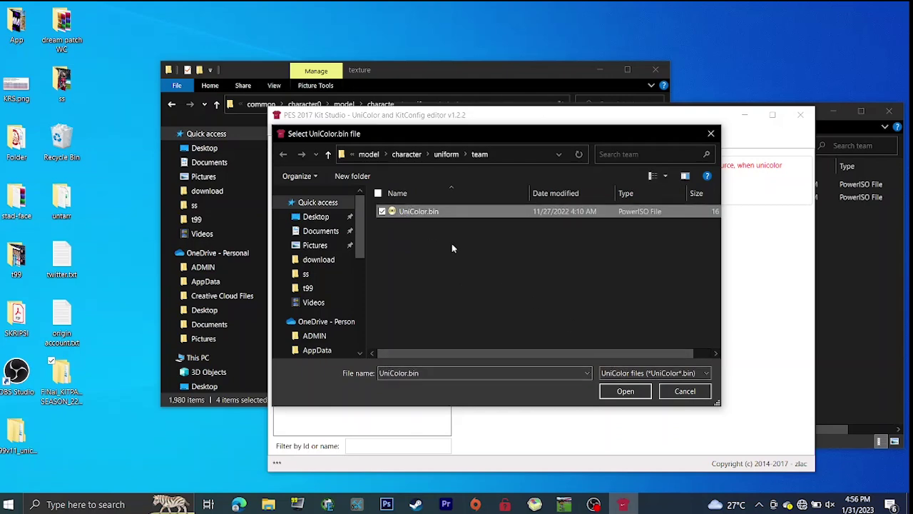
pyautogui.doubleClick(421, 211)
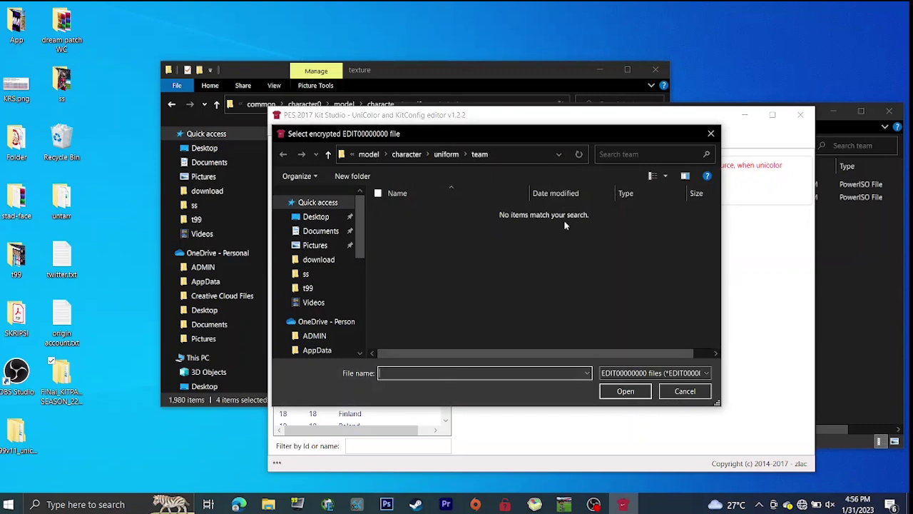
# Open the encrypted EDIT00000000 file from Documents/KONAMI/Pro Evolution Soccer 2017/save
pyautogui.click(641, 376)
pyautogui.click(637, 382)
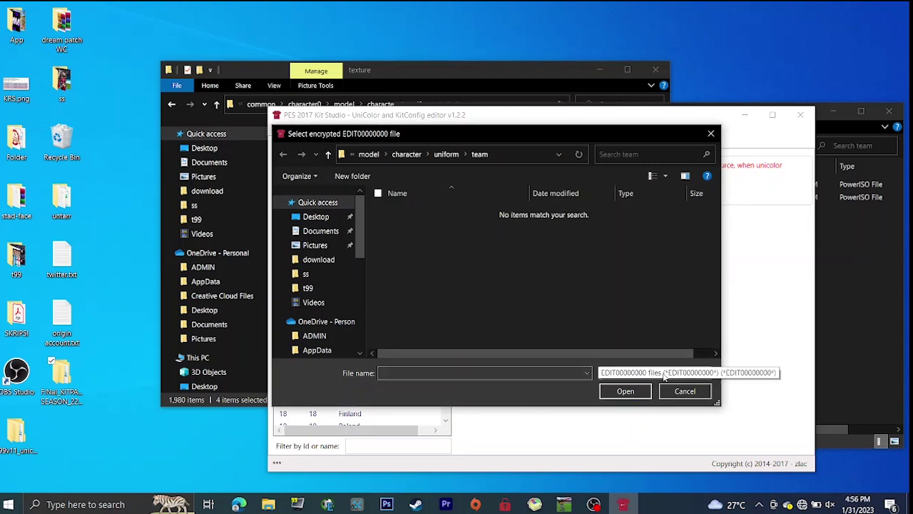
pyautogui.scroll(-2, 316, 314)
pyautogui.scroll(-2, 317, 314)
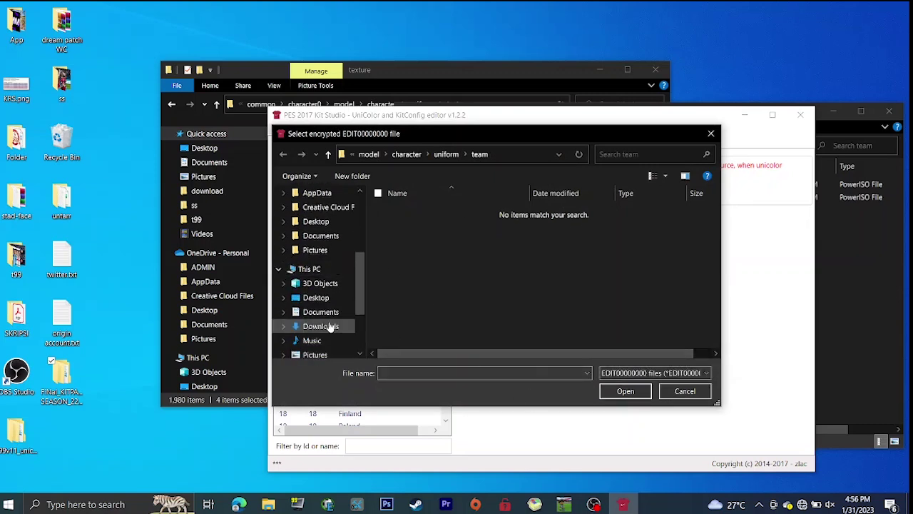
pyautogui.click(321, 312)
pyautogui.scroll(-3, 449, 242)
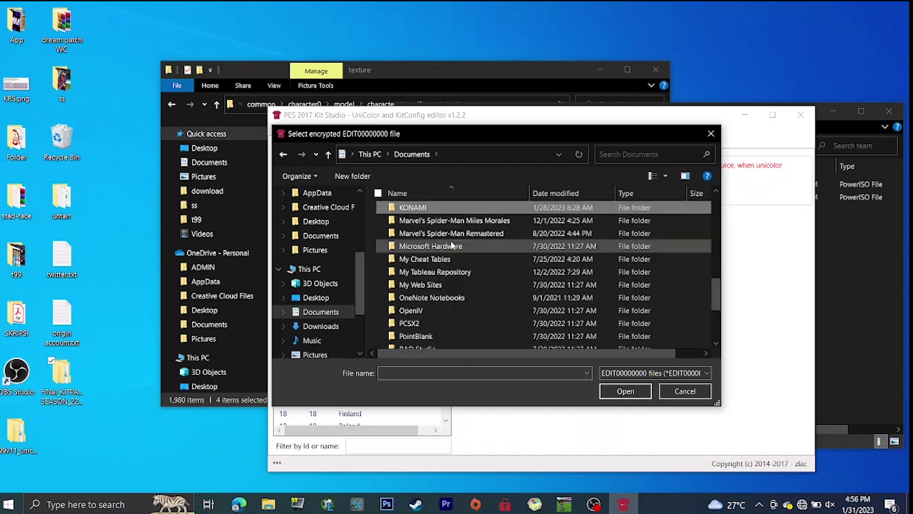
pyautogui.doubleClick(453, 232)
pyautogui.doubleClick(442, 263)
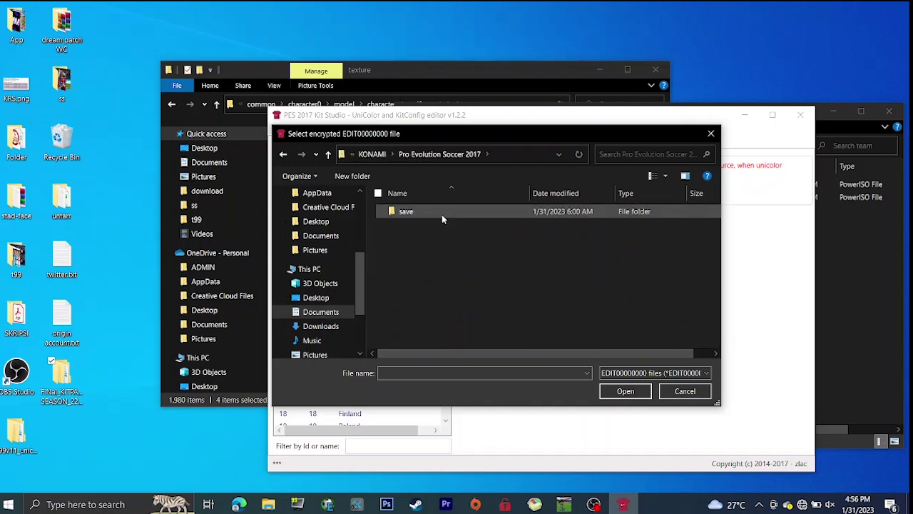
pyautogui.doubleClick(442, 213)
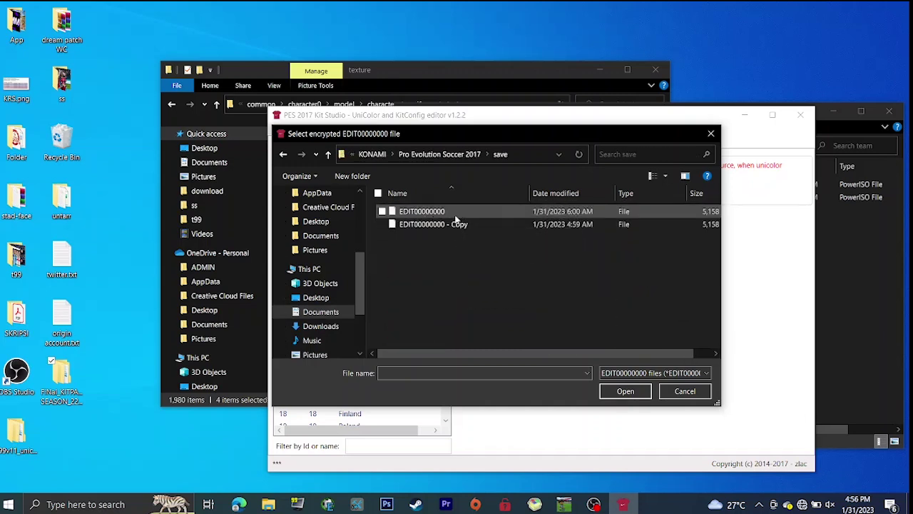
pyautogui.doubleClick(421, 212)
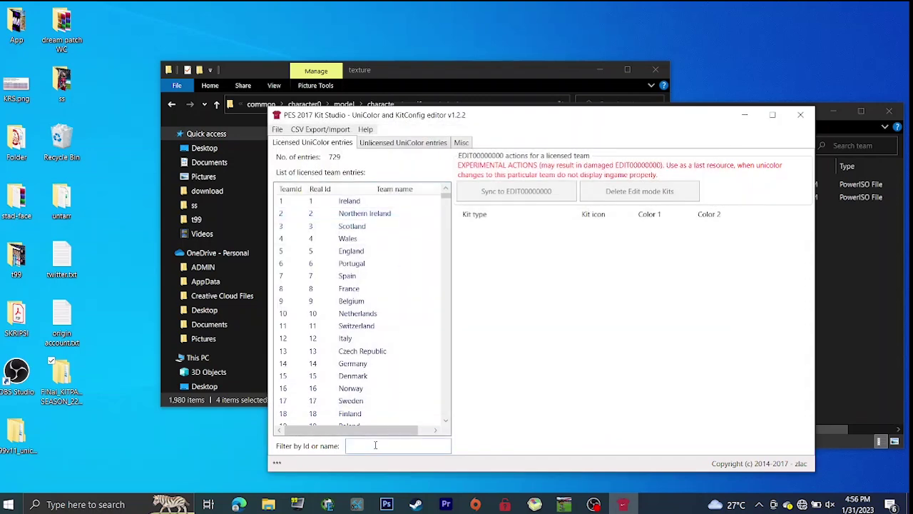
# Filter the licensed teams by "manc", view Manchester City FC, select Manchester United FC, and shift the texture folder window aside
pyautogui.write('manc')
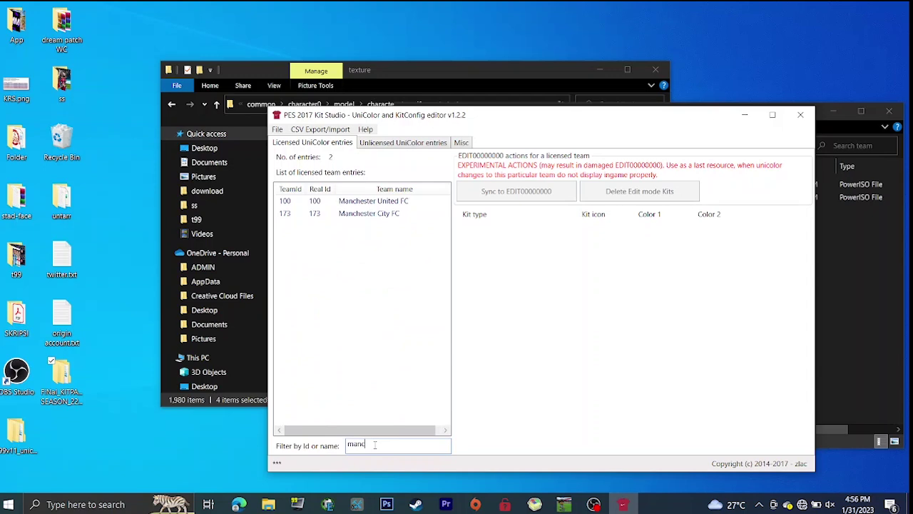
pyautogui.click(398, 215)
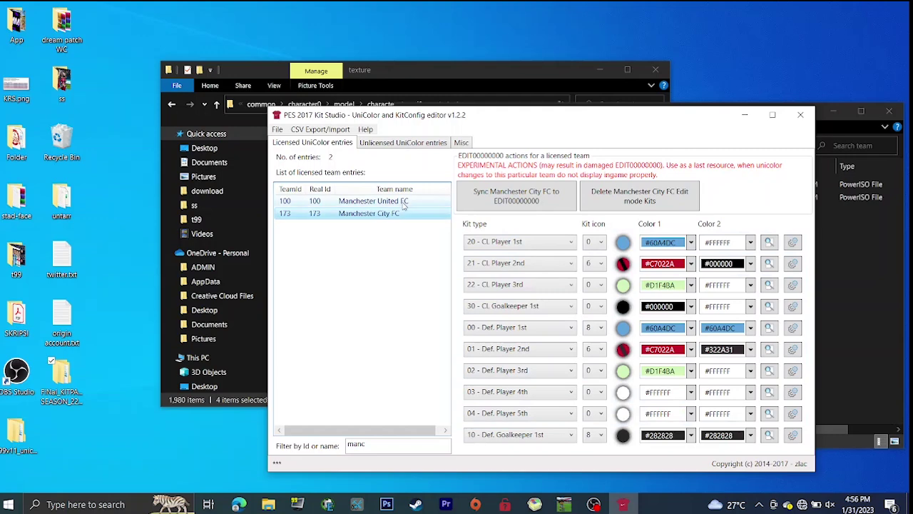
pyautogui.click(404, 203)
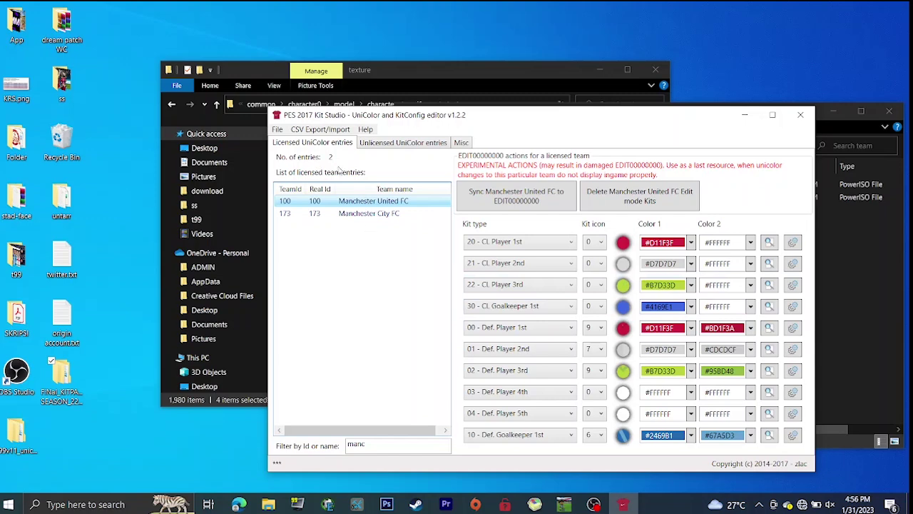
pyautogui.moveTo(431, 80); pyautogui.dragTo(391, 74)
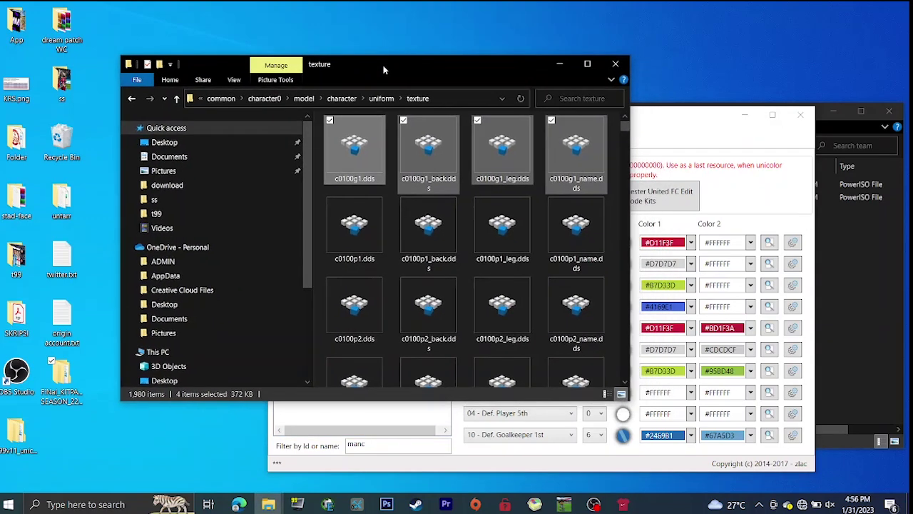
pyautogui.click(714, 150)
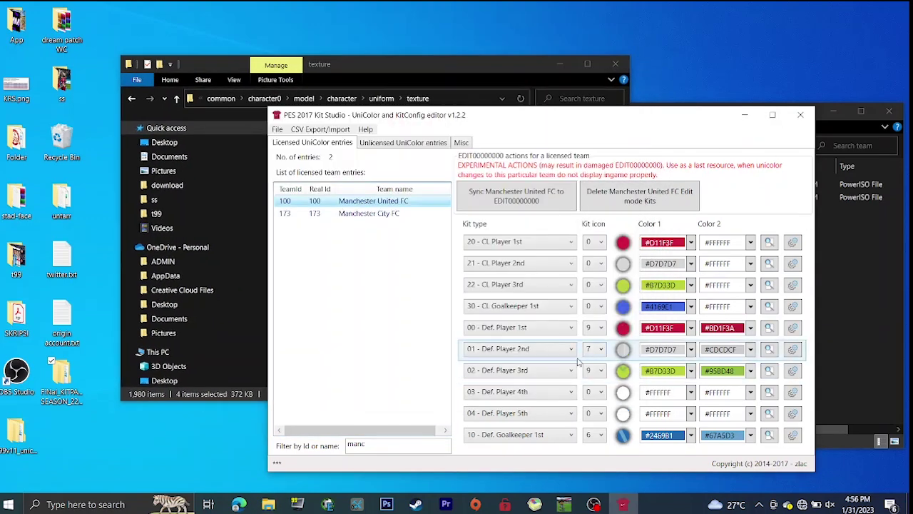
# Change the kit type of Manchester United FC's 04 - Def. Player 5th entry to 23 - CL Player 4th
pyautogui.click(517, 415)
pyautogui.click(517, 414)
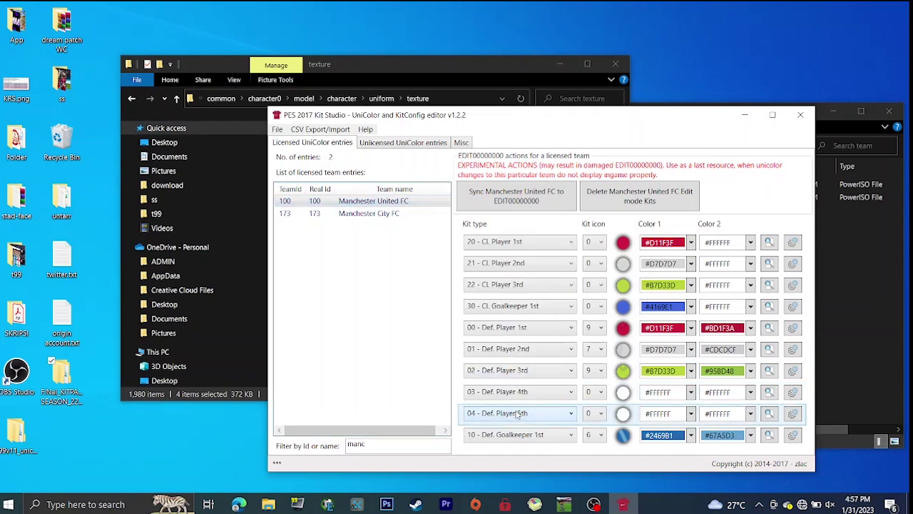
pyautogui.click(518, 416)
pyautogui.click(519, 416)
pyautogui.click(523, 417)
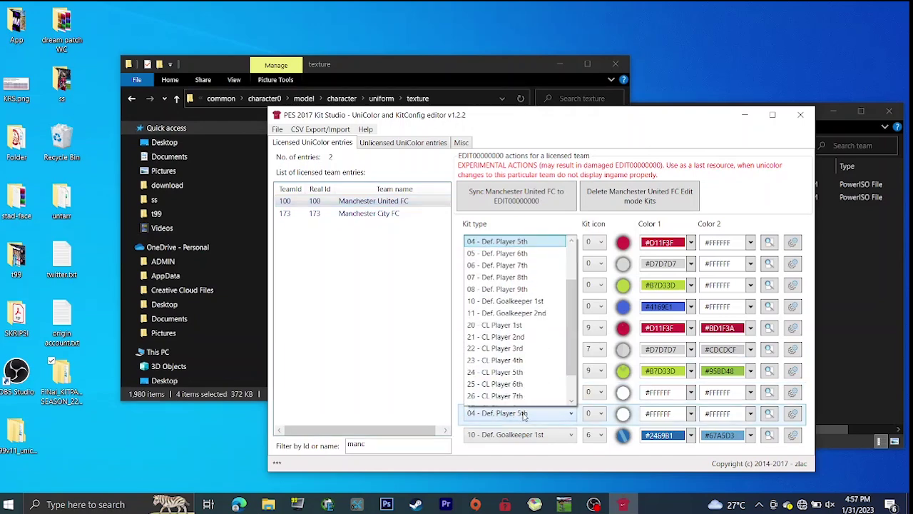
pyautogui.scroll(-1, 535, 357)
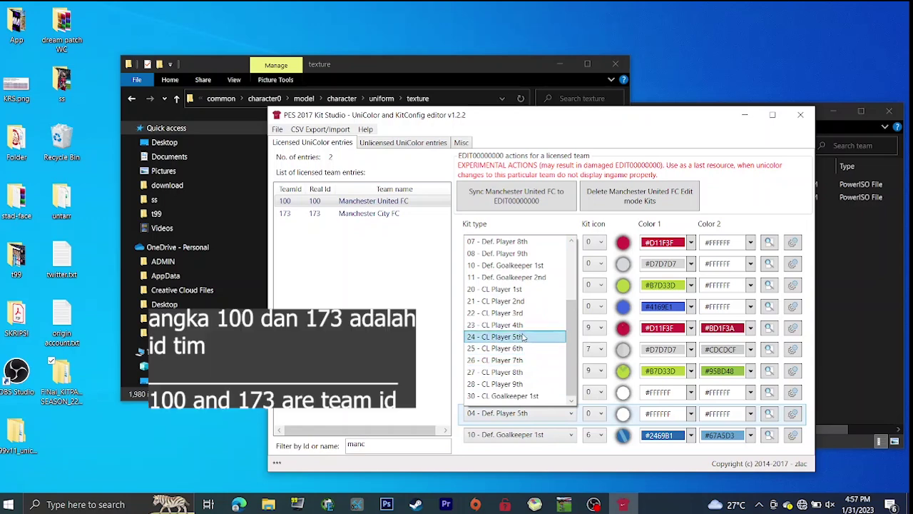
pyautogui.click(520, 327)
# Set Color 1 of Manchester United FC's 23 - CL Player 4th entry to #DC143C and sync the team to EDIT00000000
pyautogui.click(665, 419)
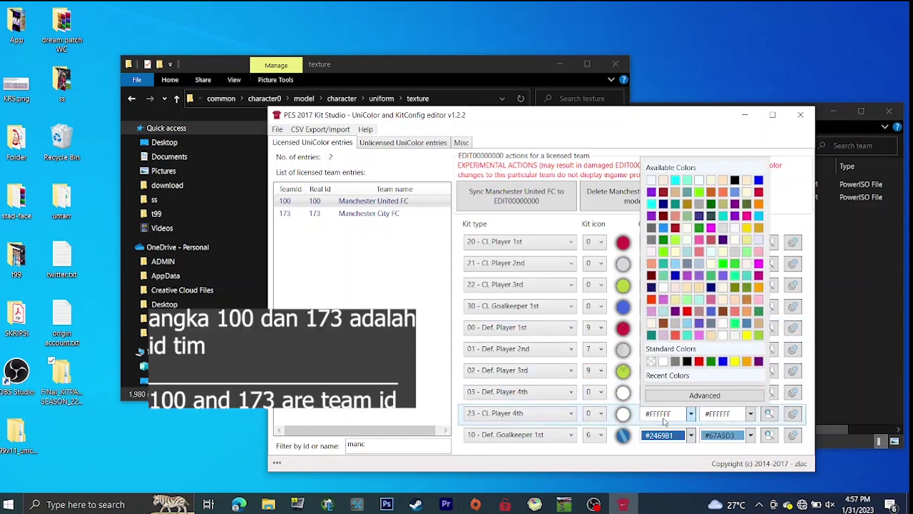
pyautogui.click(758, 203)
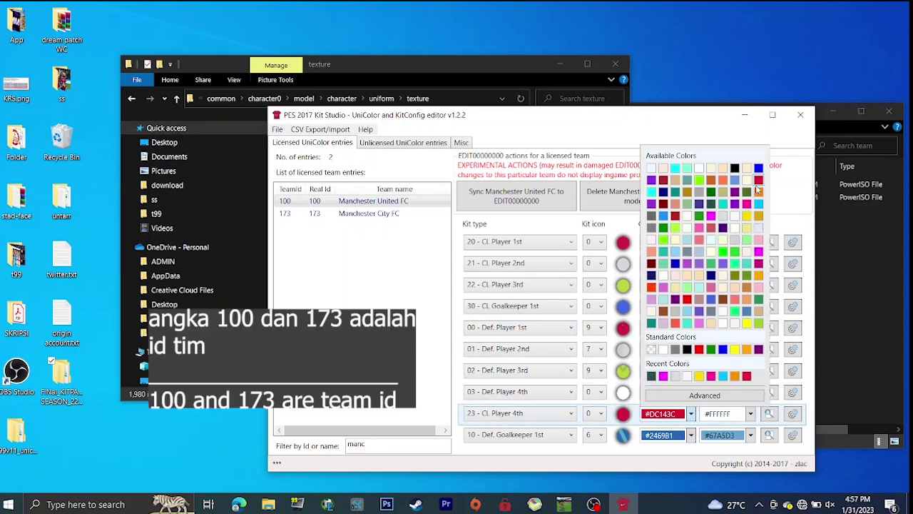
pyautogui.moveTo(757, 189); pyautogui.dragTo(673, 257)
pyautogui.click(759, 204)
pyautogui.click(758, 180)
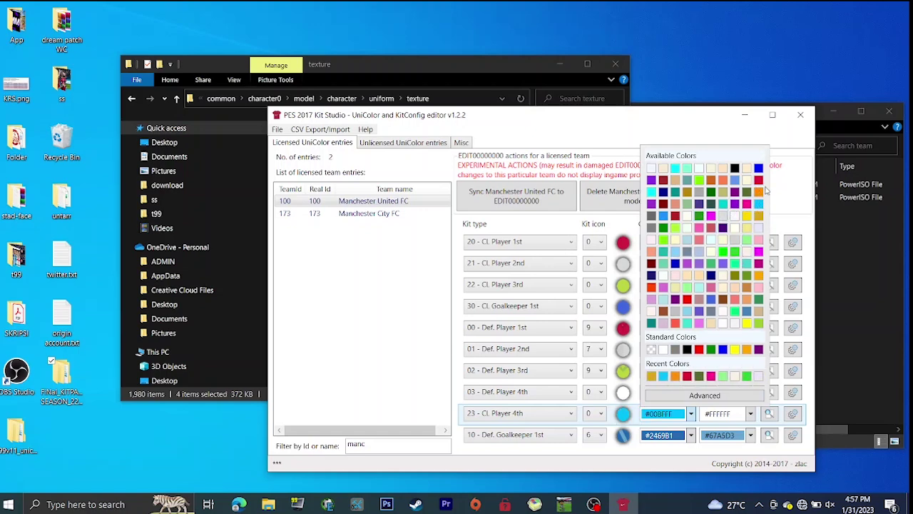
pyautogui.click(758, 180)
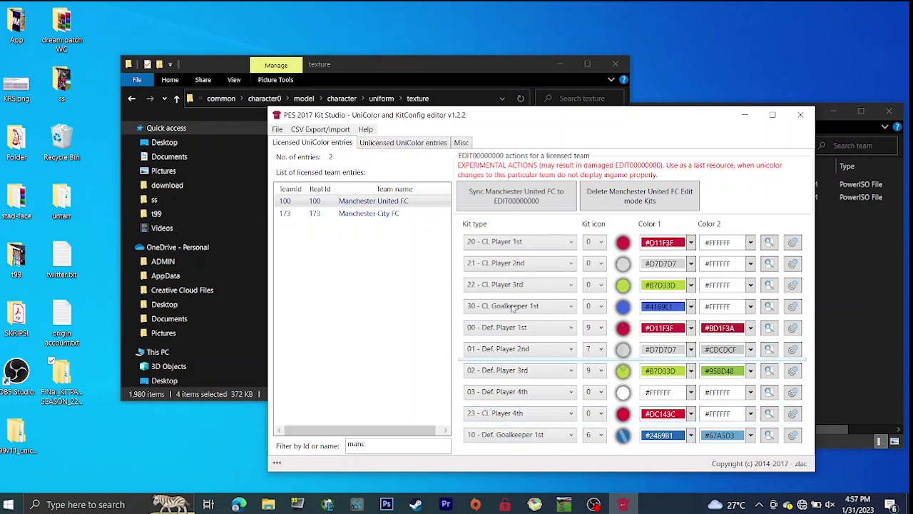
pyautogui.click(490, 201)
pyautogui.click(544, 303)
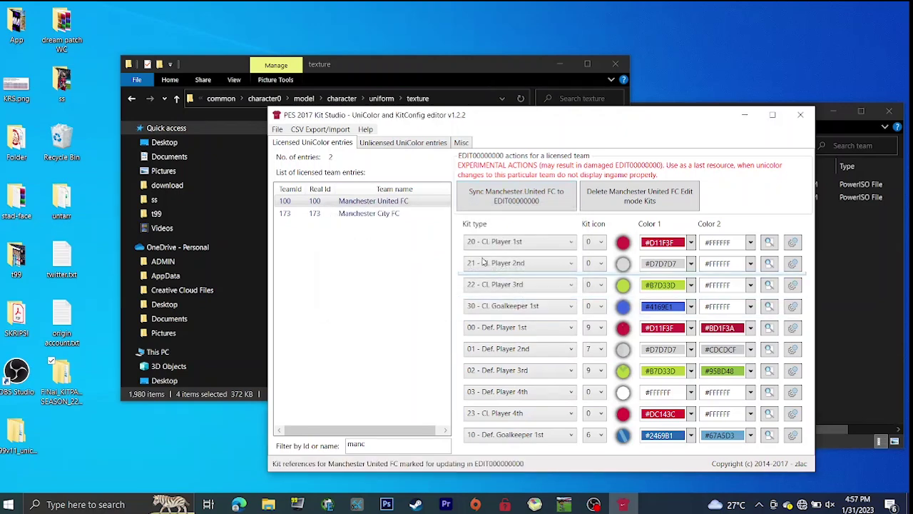
# Change the kit type of Manchester City FC's 04 - Def. Player 5th entry to 23 - CL Player 4th
pyautogui.click(385, 214)
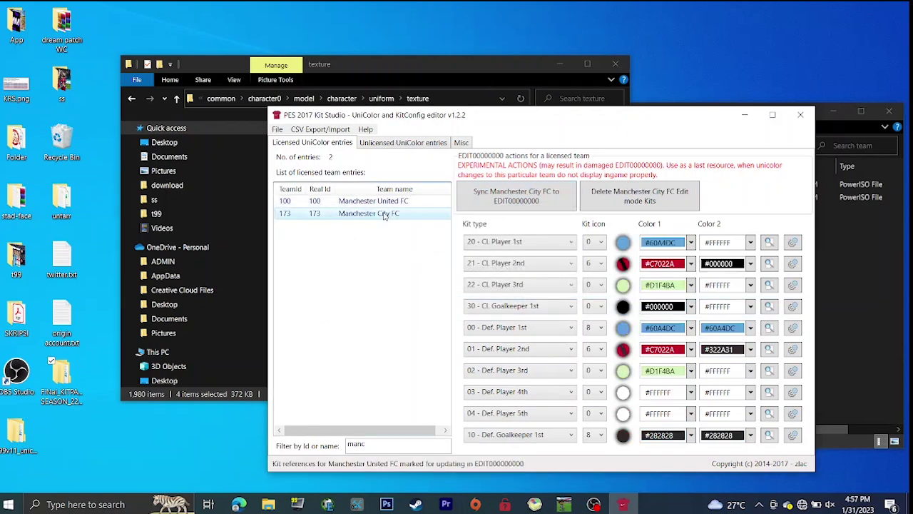
pyautogui.click(530, 416)
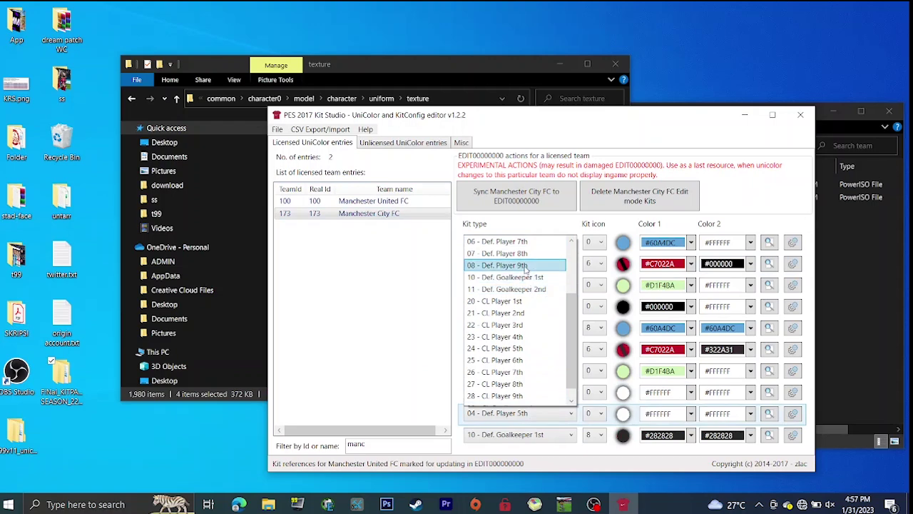
pyautogui.scroll(-1, 514, 310)
pyautogui.click(500, 325)
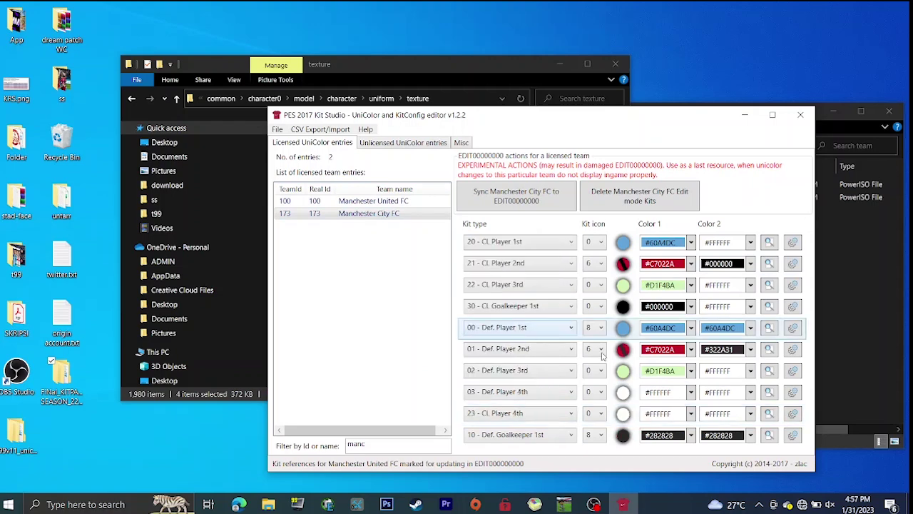
# Set Color 1 of Manchester City FC's 23 - CL Player 4th entry to #00BFFF and sync the team to EDIT00000000
pyautogui.click(679, 418)
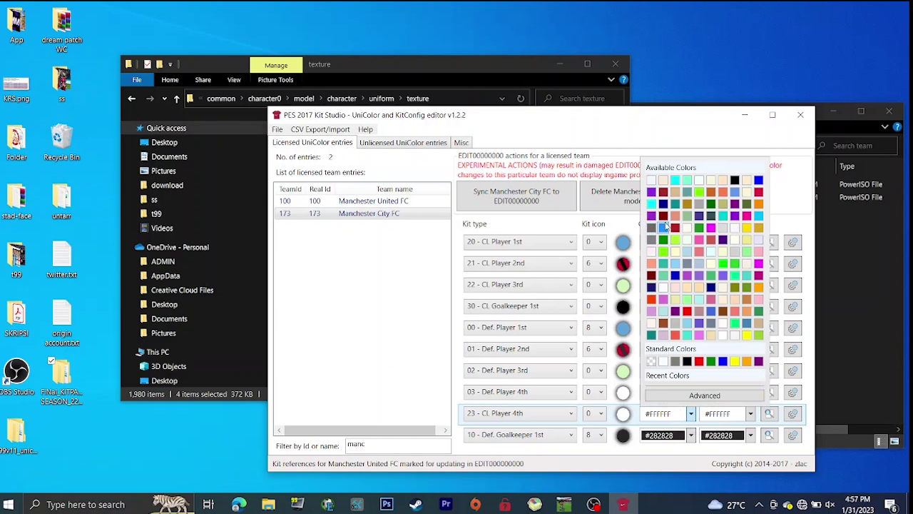
pyautogui.click(757, 217)
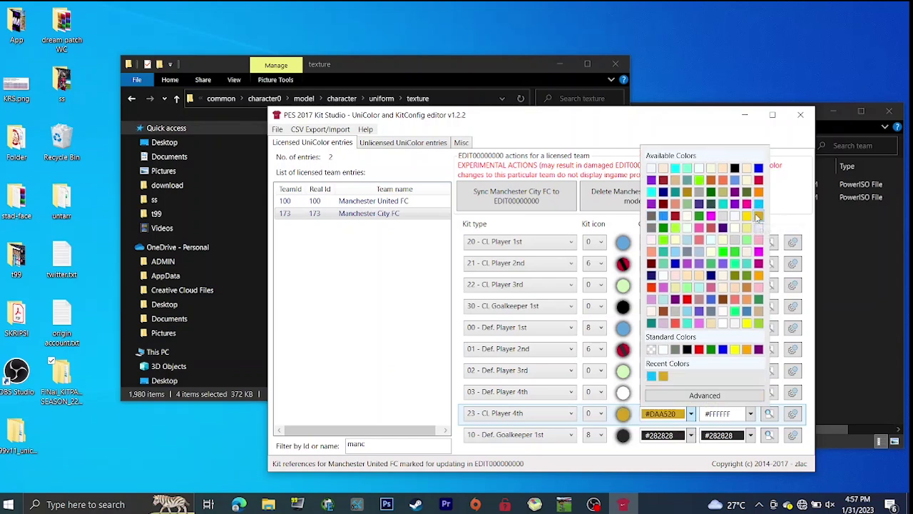
pyautogui.click(677, 419)
pyautogui.moveTo(723, 276); pyautogui.dragTo(730, 244)
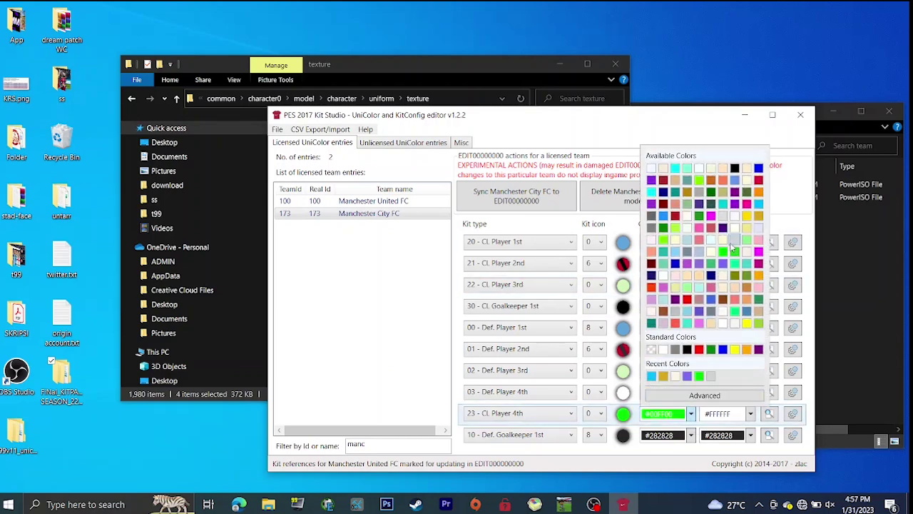
pyautogui.click(757, 209)
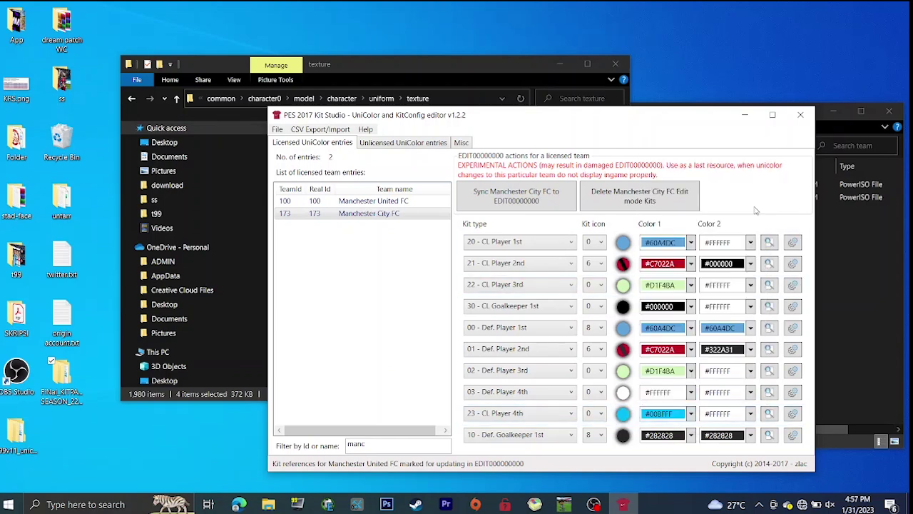
pyautogui.click(497, 200)
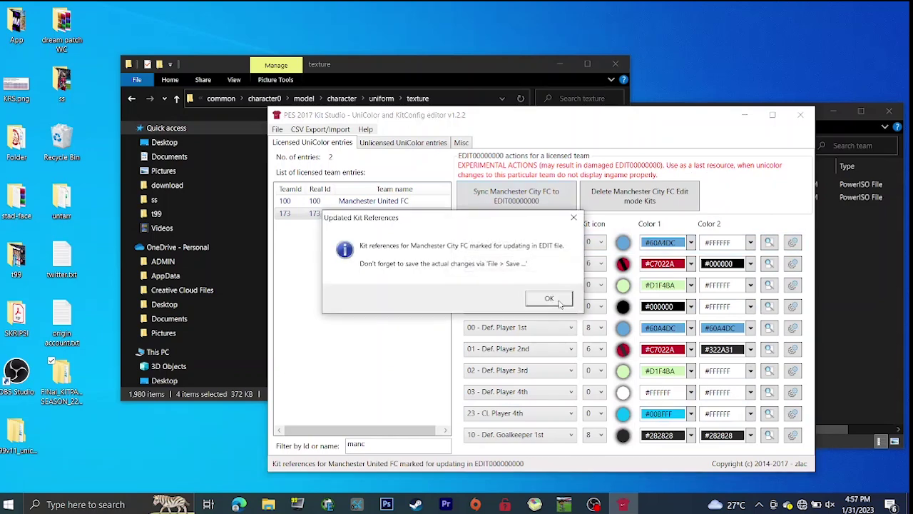
pyautogui.click(553, 300)
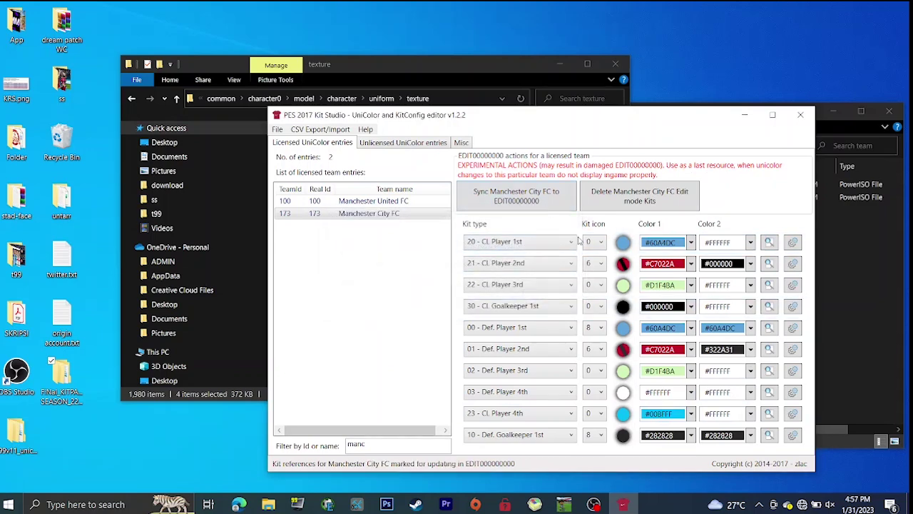
pyautogui.moveTo(422, 72); pyautogui.dragTo(463, 72)
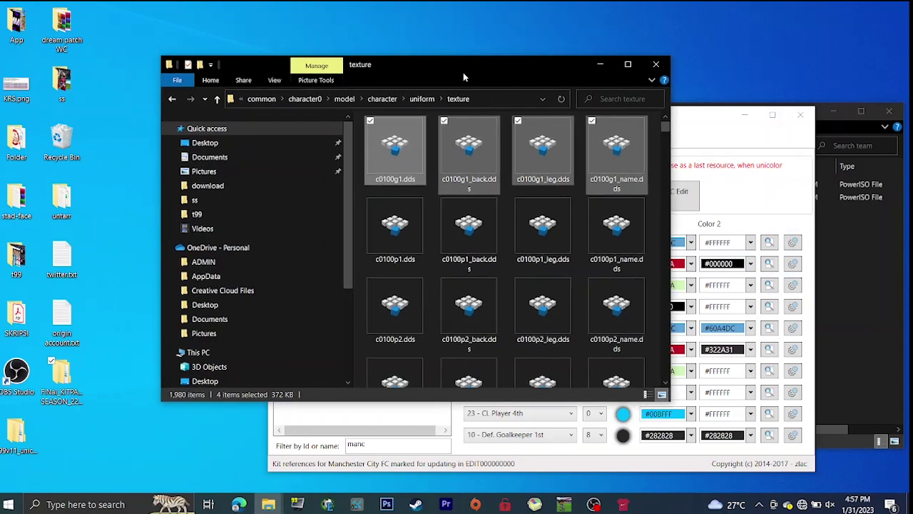
pyautogui.moveTo(691, 123); pyautogui.dragTo(710, 136)
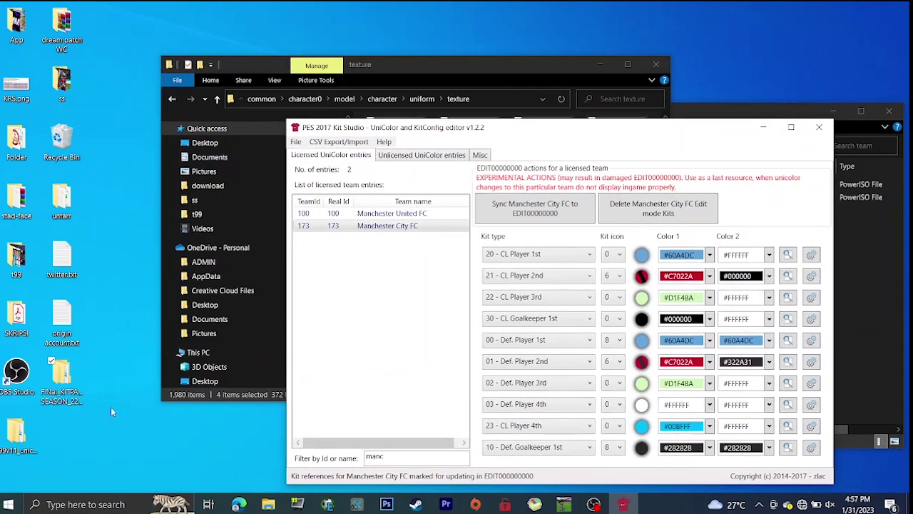
pyautogui.moveTo(462, 131); pyautogui.dragTo(426, 134)
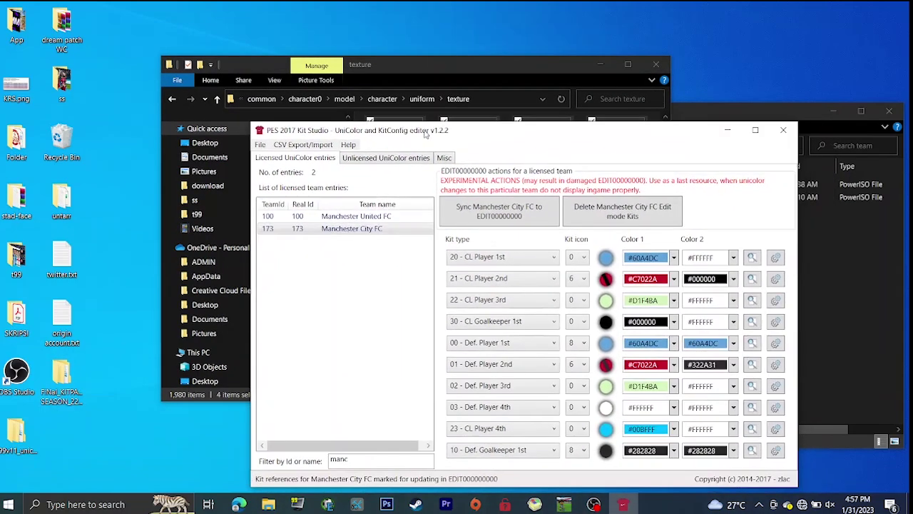
pyautogui.click(417, 65)
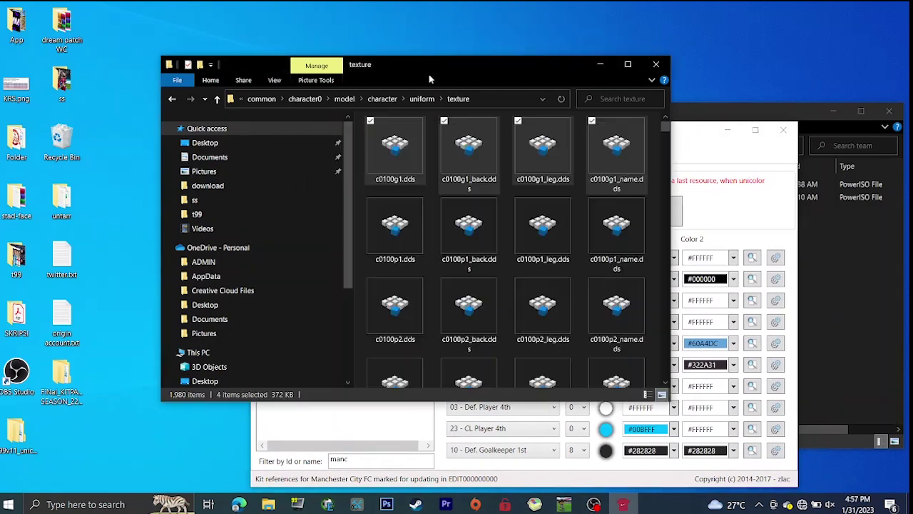
# Open the Edge browser, connect the computer to the Griya.Karawaci.wifi network, and minimize the browser
pyautogui.click(239, 504)
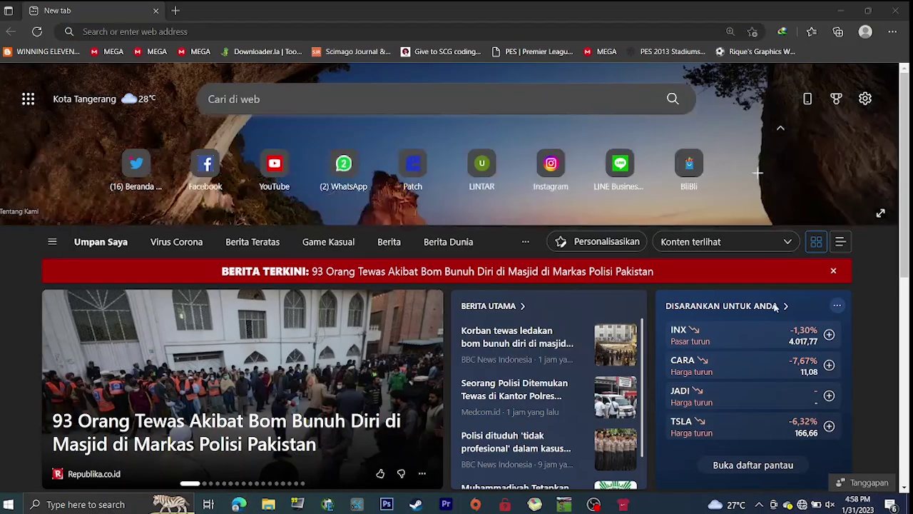
pyautogui.click(793, 171)
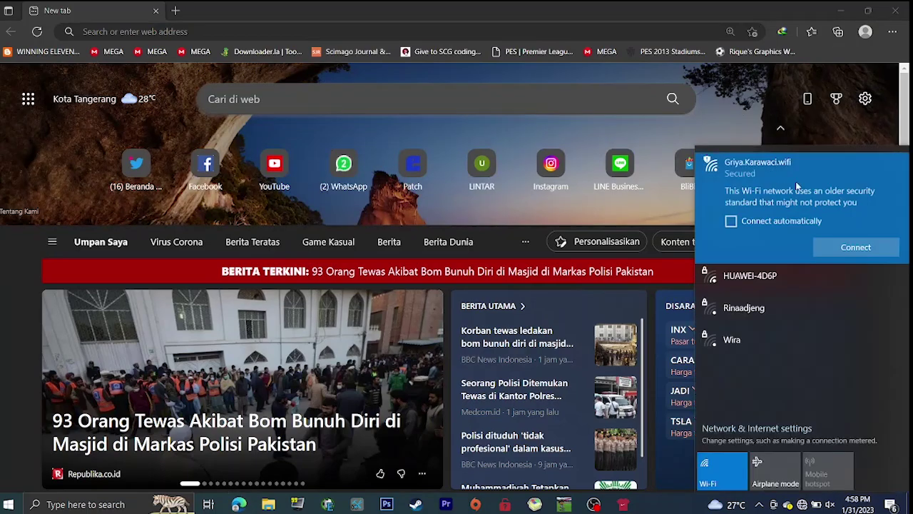
pyautogui.click(847, 251)
pyautogui.click(840, 10)
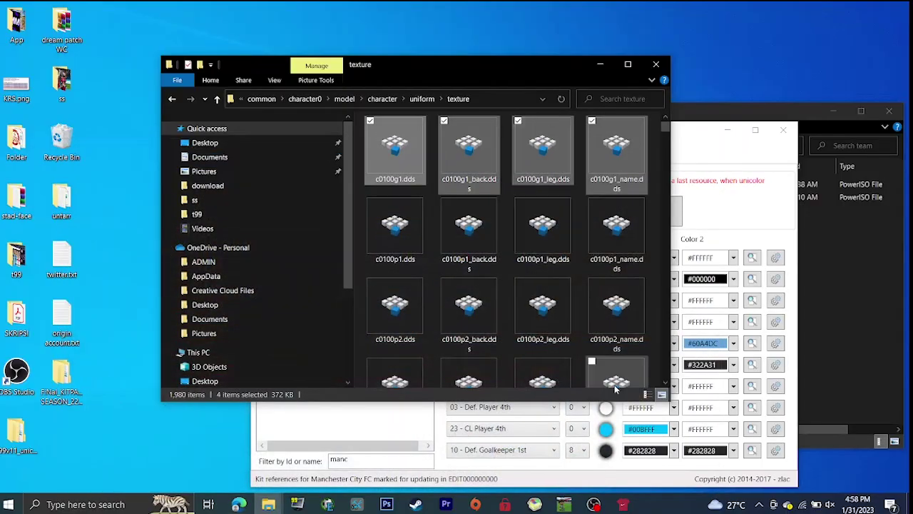
# Display Manchester United FC's kit entries in Kit Studio, shift the texture folder window, and bring the unicolor team folder forward
pyautogui.click(350, 273)
pyautogui.click(316, 216)
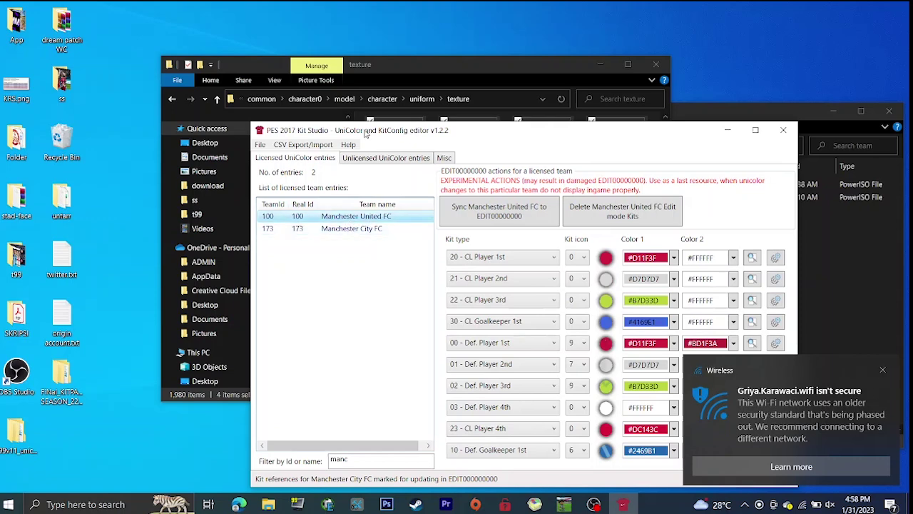
pyautogui.moveTo(421, 76); pyautogui.dragTo(394, 70)
pyautogui.click(878, 222)
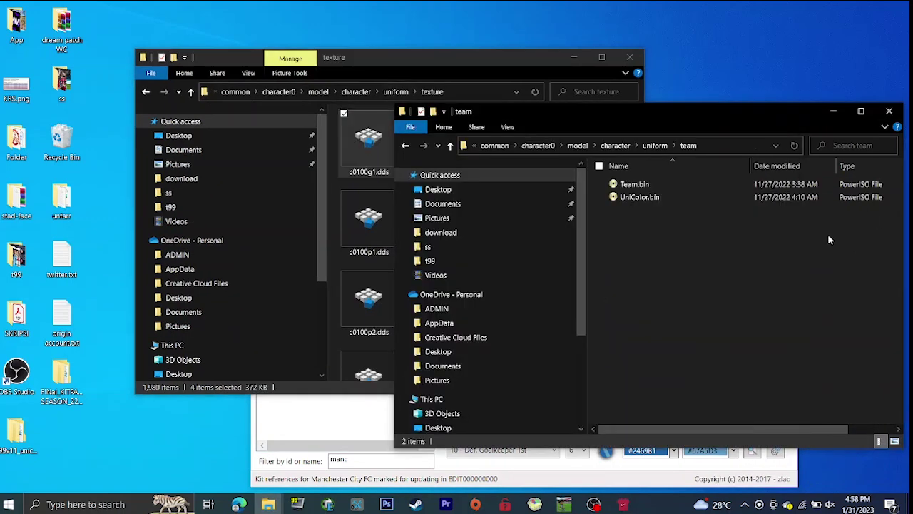
# Go back to the common folder of t99v11_unicolor, move the texture window aside, and reopen character0/model
pyautogui.click(406, 145)
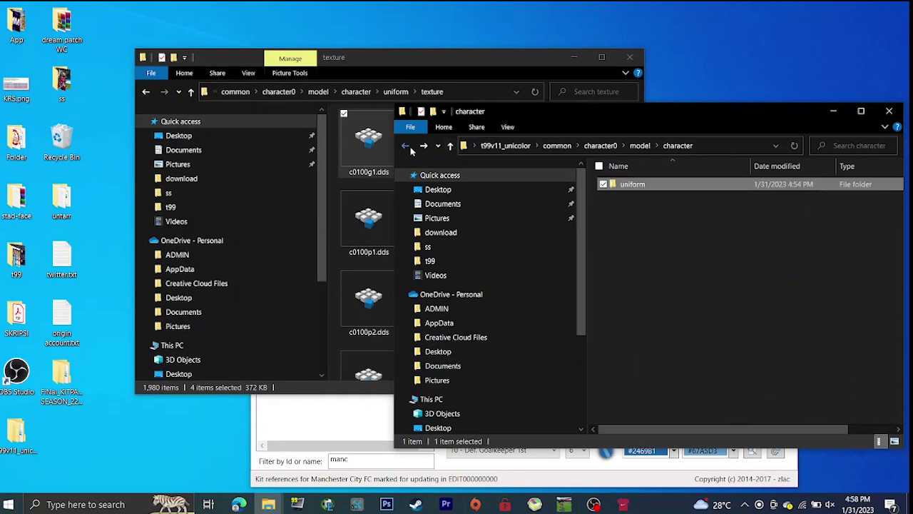
pyautogui.click(405, 146)
pyautogui.moveTo(376, 60); pyautogui.dragTo(273, 80)
pyautogui.click(697, 205)
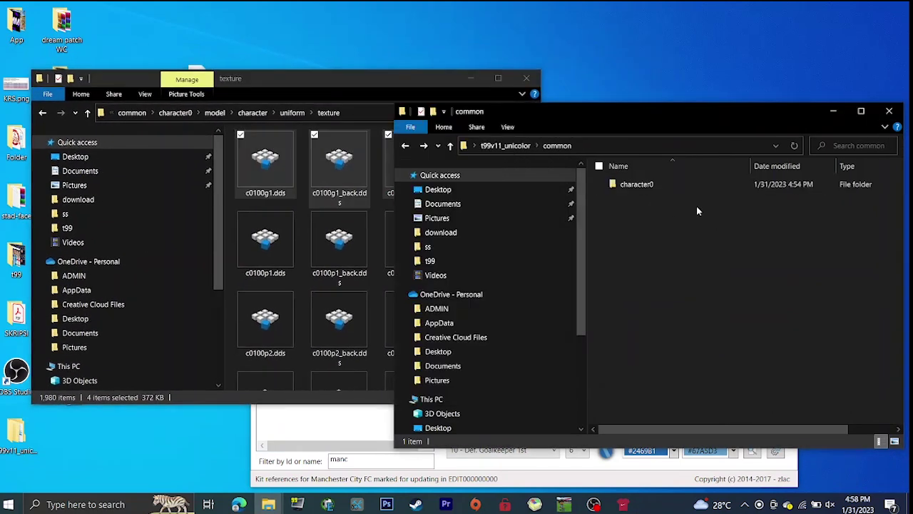
pyautogui.doubleClick(661, 186)
pyautogui.doubleClick(661, 185)
# Go back from texture to the FiNal_KITPACK SEASON_22-23 root, reopen common, and place its window beside the unicolor one
pyautogui.click(43, 113)
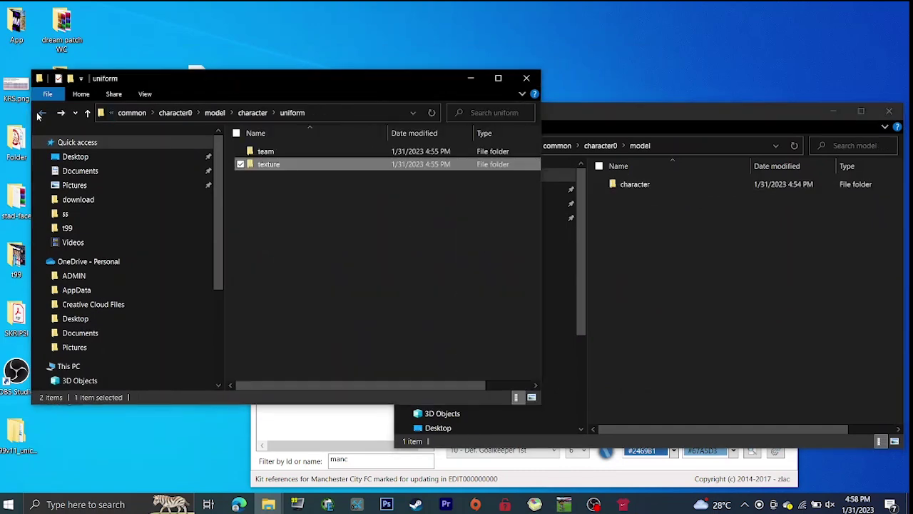
pyautogui.click(43, 113)
pyautogui.click(42, 112)
pyautogui.click(43, 113)
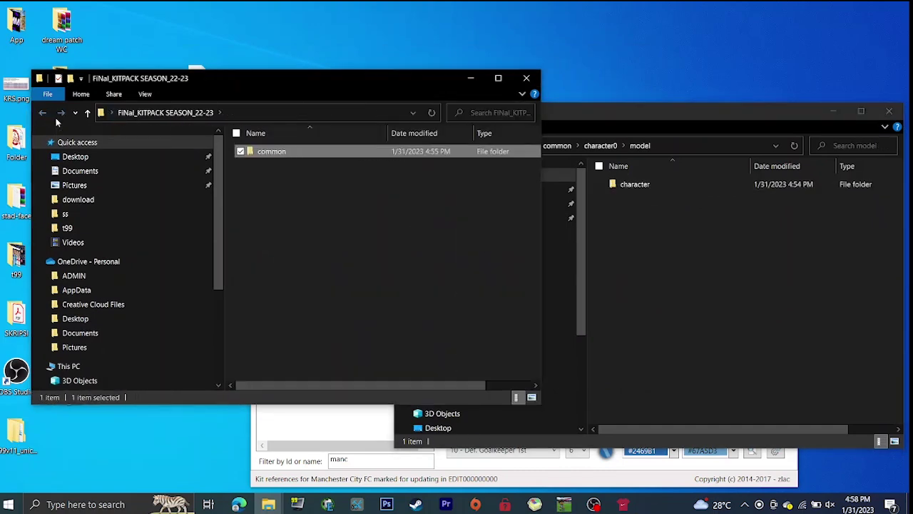
pyautogui.click(56, 119)
pyautogui.moveTo(405, 80); pyautogui.dragTo(352, 111)
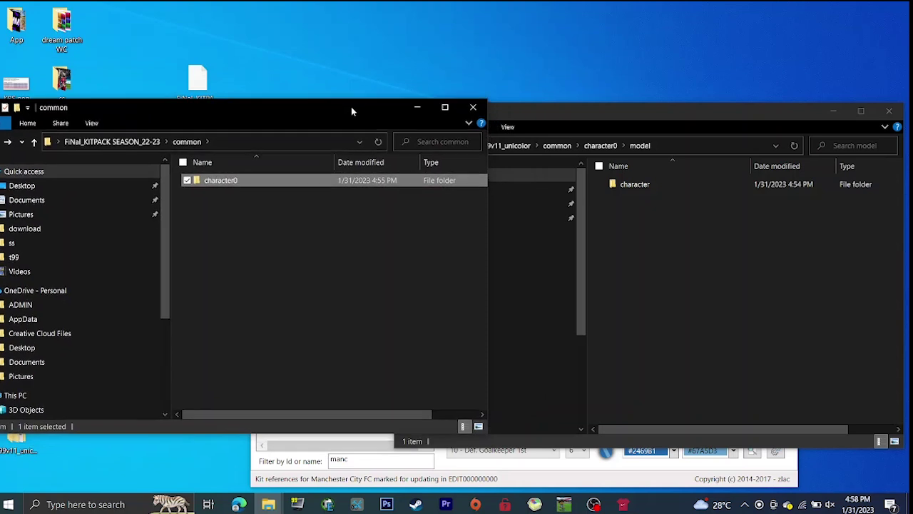
# Open the model/character/uniform/team folder in both the kitpack and t99v11_unicolor windows
pyautogui.doubleClick(208, 183)
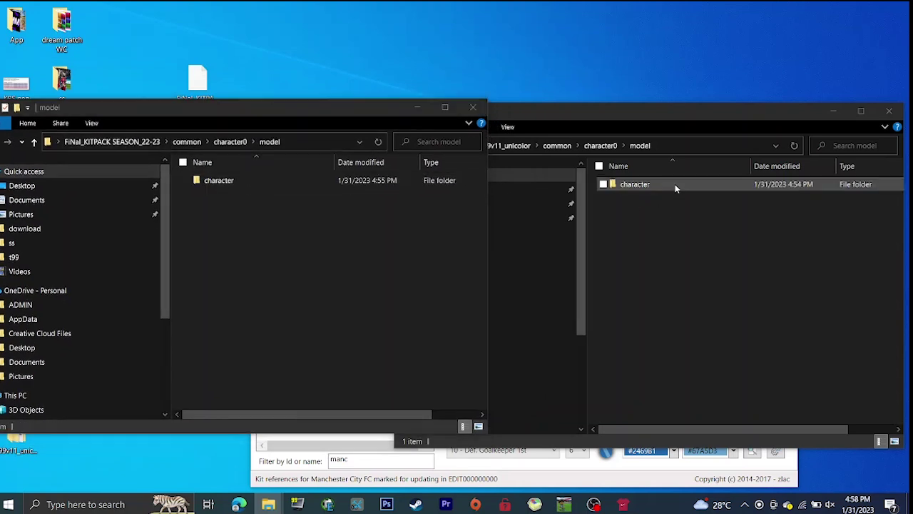
pyautogui.doubleClick(675, 184)
pyautogui.doubleClick(249, 184)
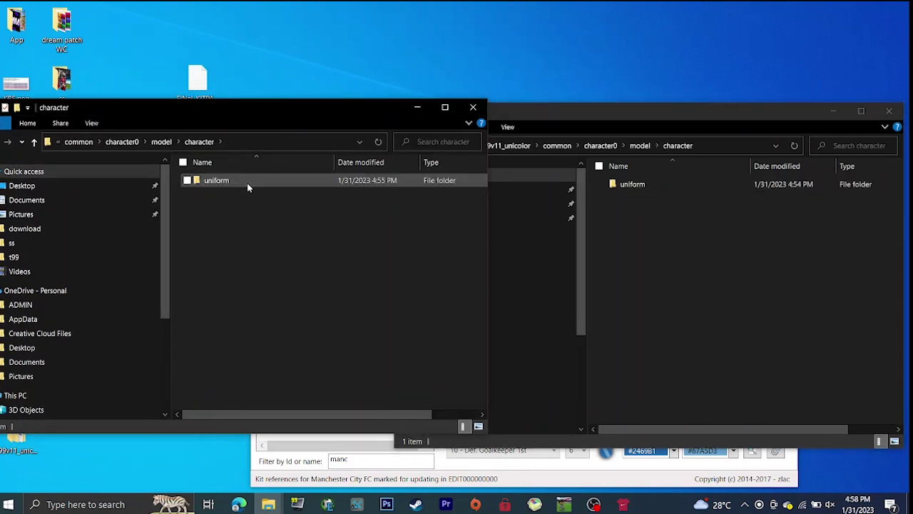
pyautogui.doubleClick(249, 185)
pyautogui.doubleClick(672, 184)
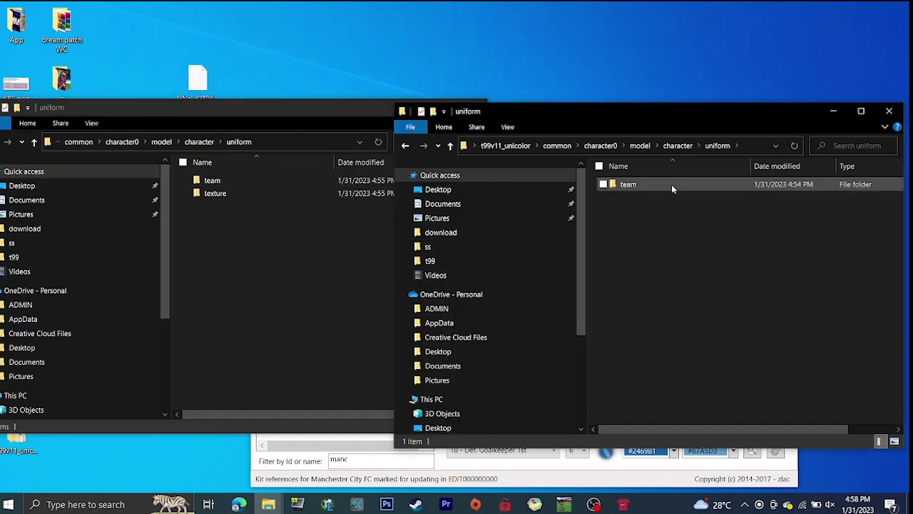
pyautogui.doubleClick(672, 184)
pyautogui.doubleClick(255, 179)
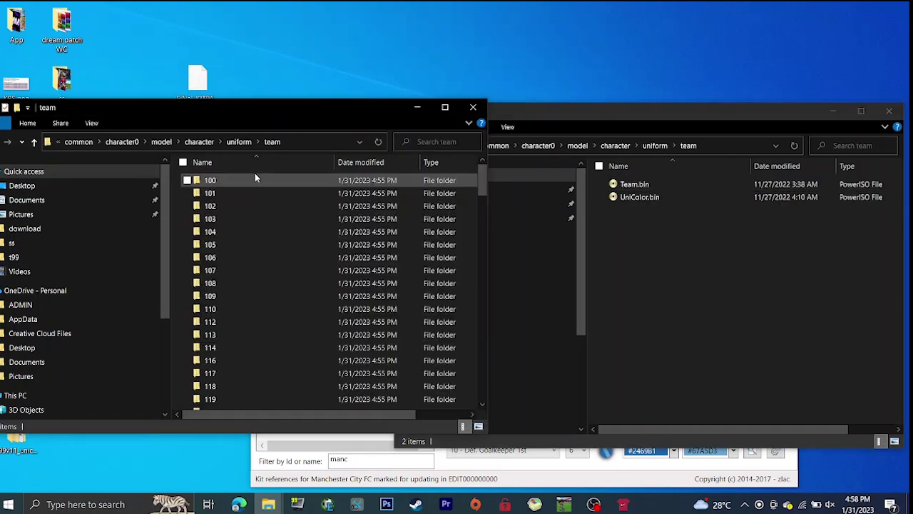
# Create a folder named 100 in the t99v11_unicolor team folder and open it
pyautogui.click(237, 183)
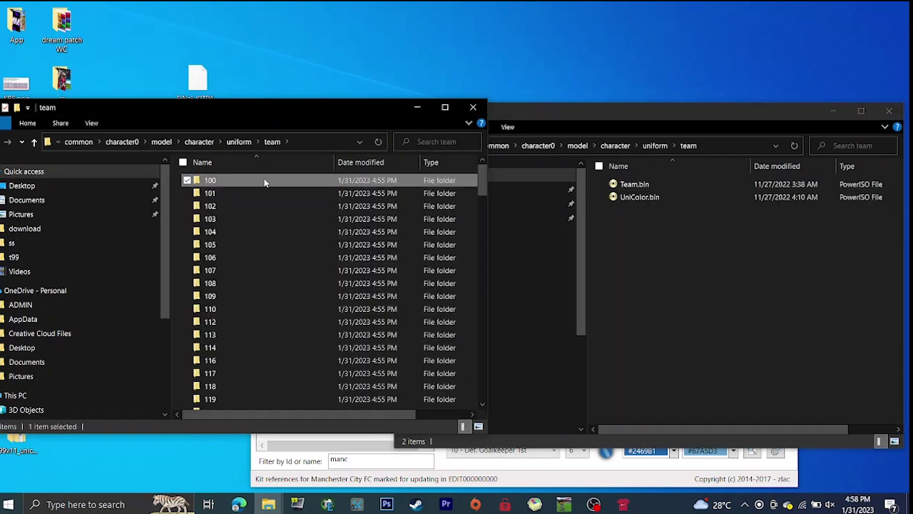
pyautogui.click(747, 285)
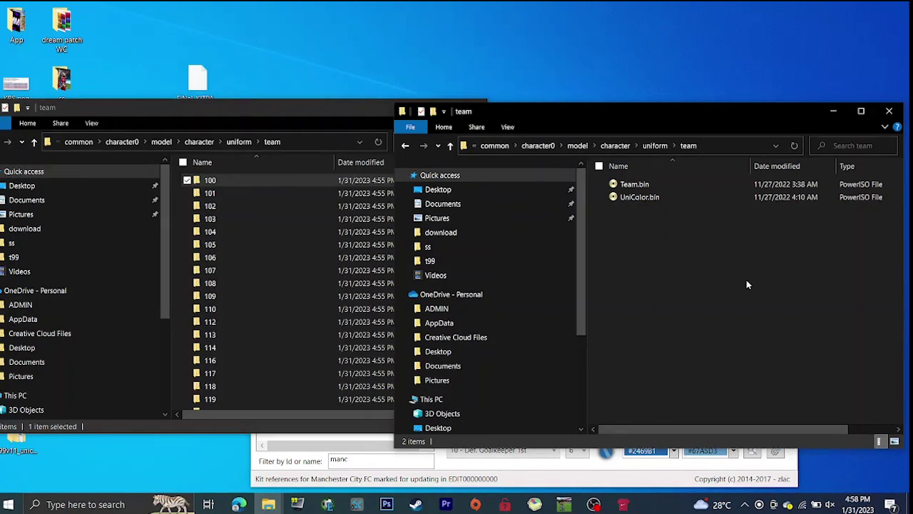
pyautogui.rightClick(747, 284)
pyautogui.moveTo(791, 426)
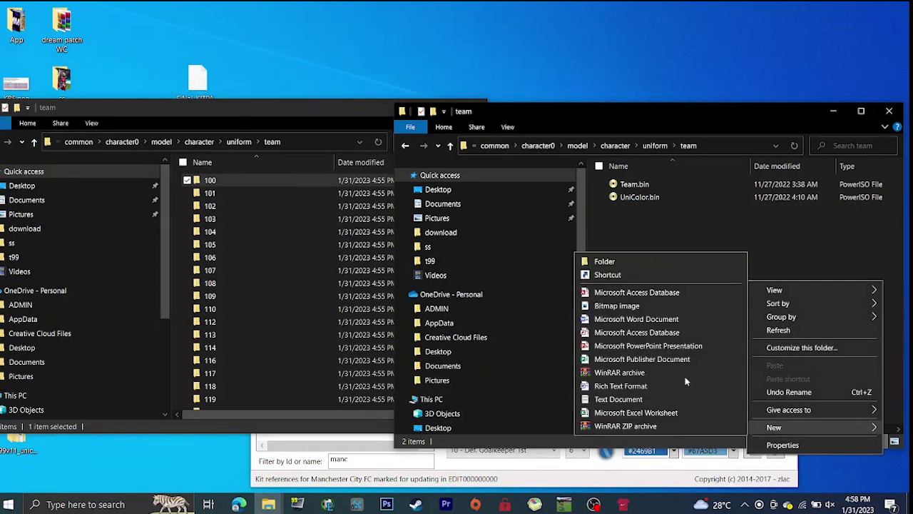
pyautogui.click(631, 259)
pyautogui.write('100')
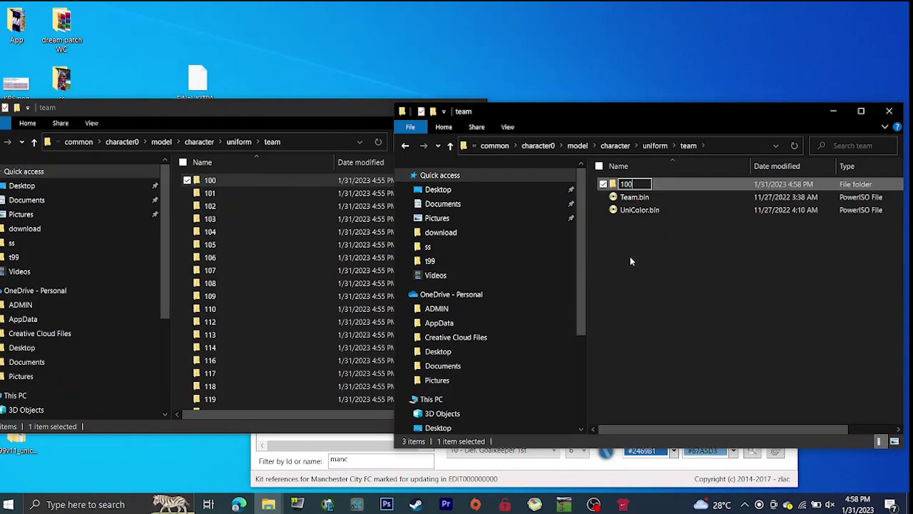
pyautogui.press('Return')
pyautogui.press('Return')
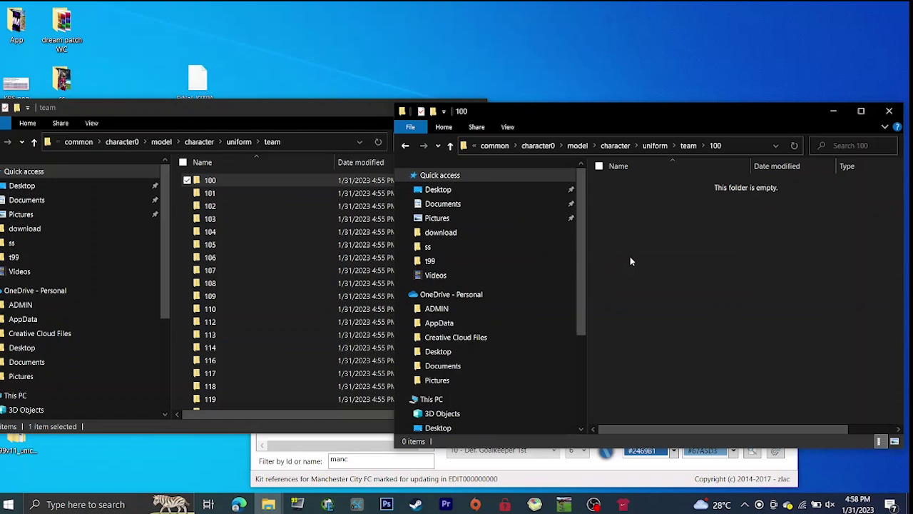
# Display Manchester City FC's entry in Kit Studio, return to the unicolor team folder, and create a folder named 173 there
pyautogui.click(358, 482)
pyautogui.click(307, 230)
pyautogui.click(885, 260)
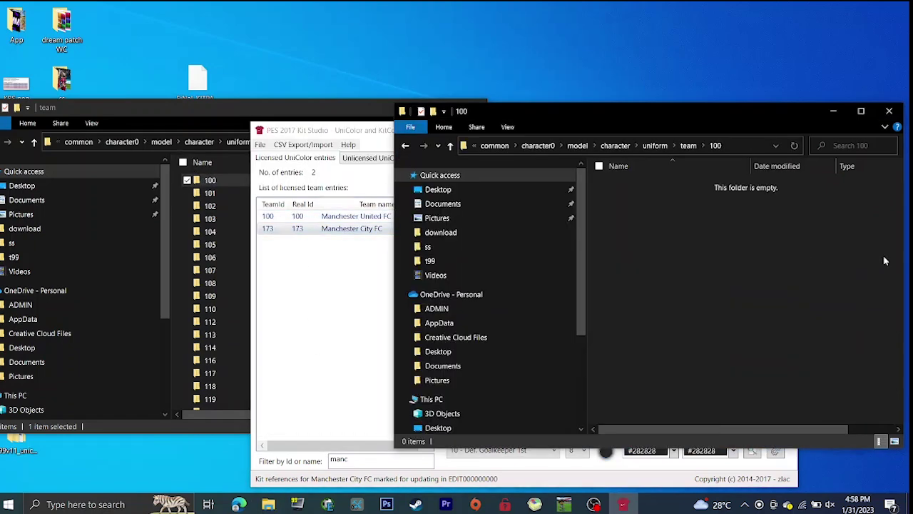
pyautogui.rightClick(667, 238)
pyautogui.click(404, 146)
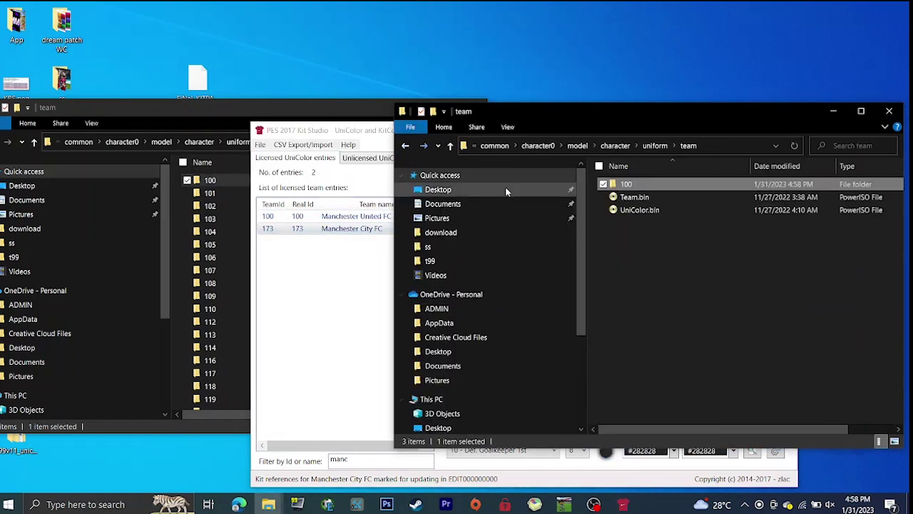
pyautogui.rightClick(662, 284)
pyautogui.moveTo(701, 425)
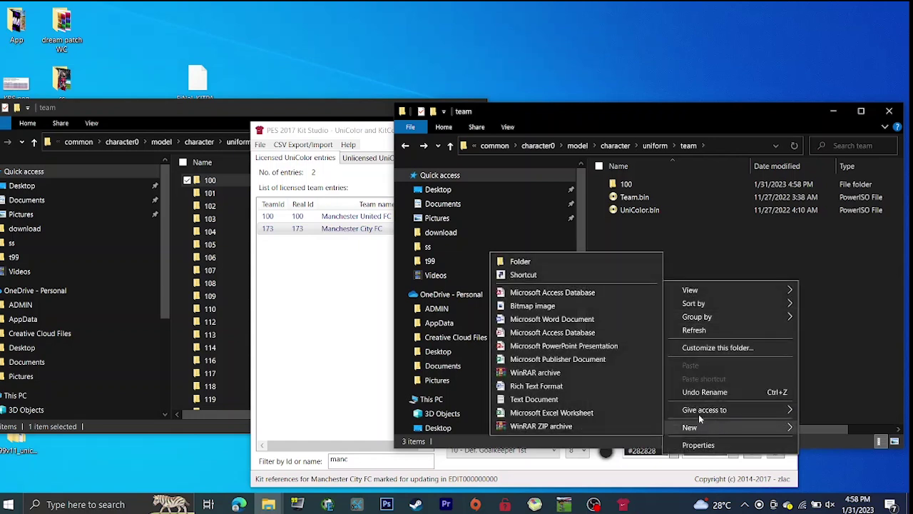
pyautogui.click(521, 264)
pyautogui.write('173')
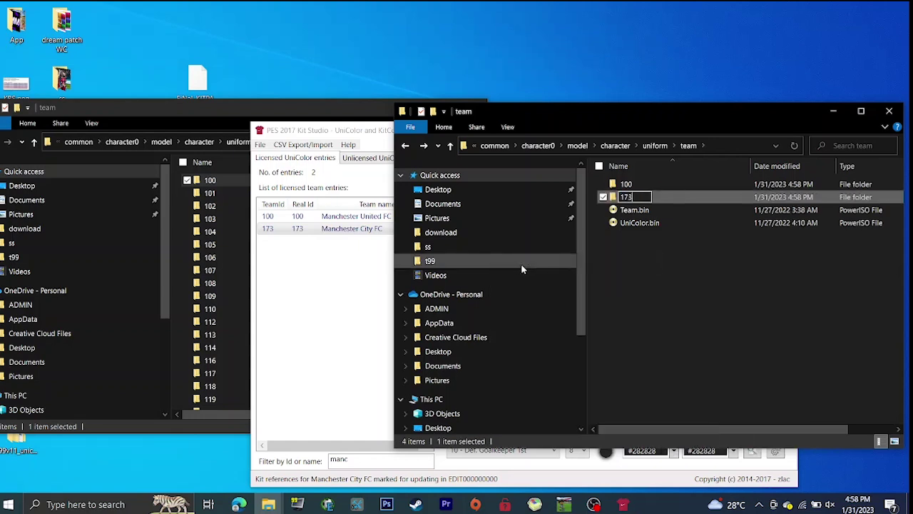
pyautogui.press('Return')
# Open folder 100 in the kitpack team window and shift that window slightly
pyautogui.click(214, 182)
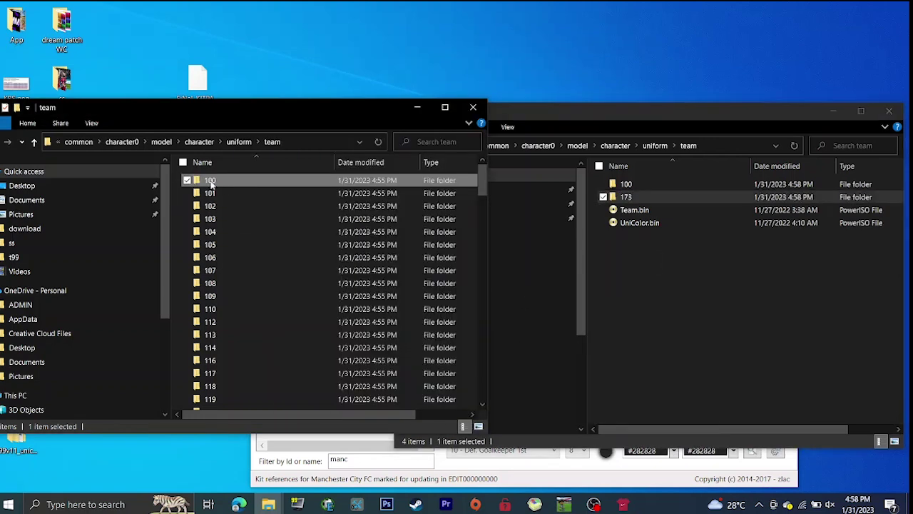
pyautogui.doubleClick(221, 183)
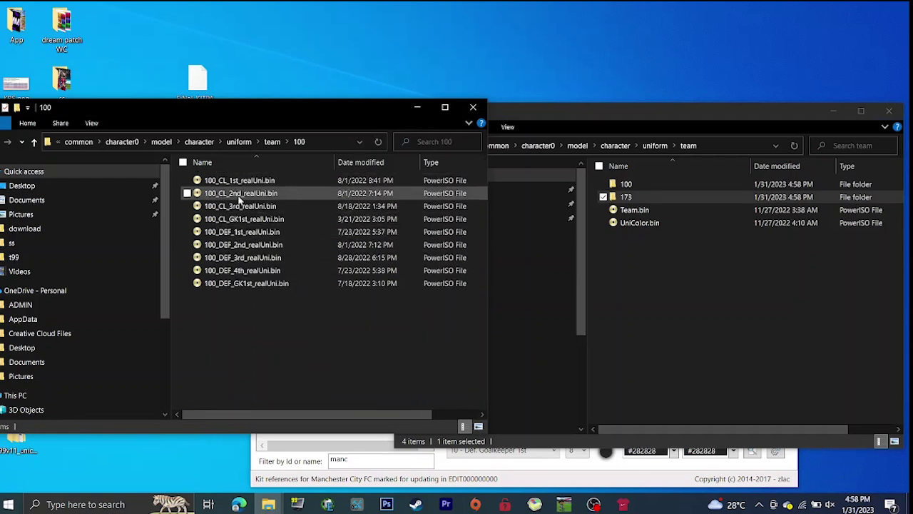
pyautogui.click(237, 182)
pyautogui.moveTo(253, 120); pyautogui.dragTo(264, 105)
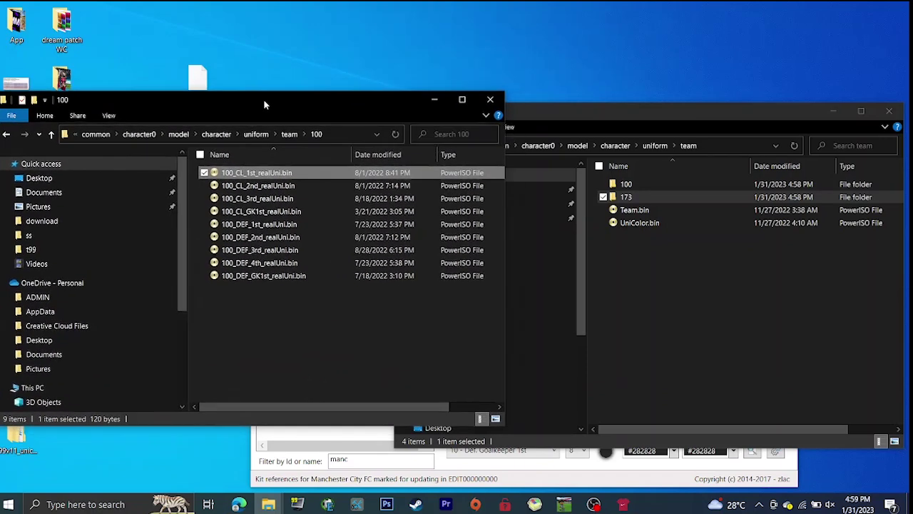
# Copy 100_CL_1st_realUni.bin from the kitpack's folder 100 into the unicolor team's folder 100
pyautogui.rightClick(251, 177)
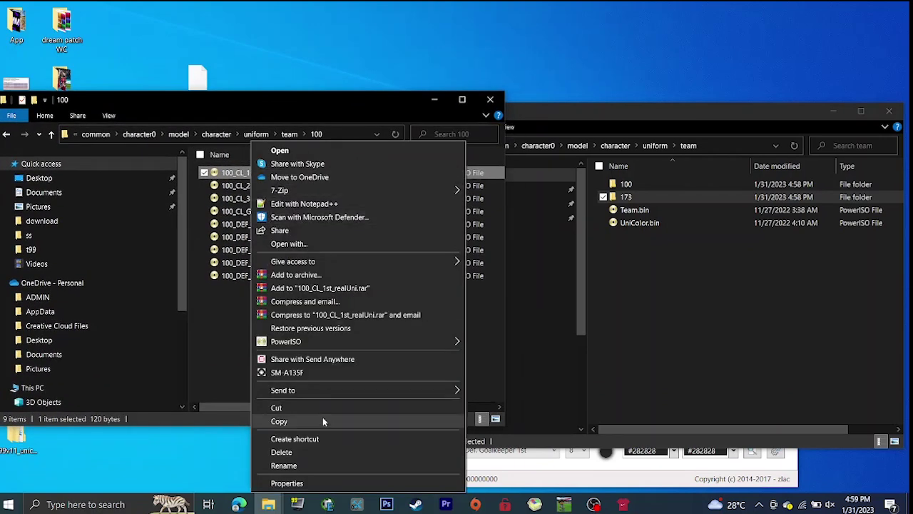
pyautogui.click(323, 420)
pyautogui.moveTo(243, 172); pyautogui.dragTo(307, 173)
pyautogui.rightClick(293, 173)
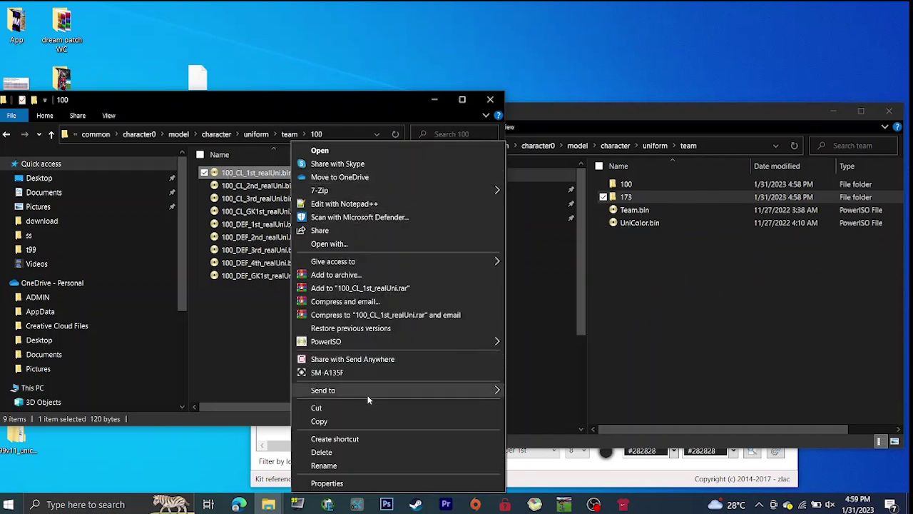
pyautogui.click(361, 421)
pyautogui.click(707, 305)
pyautogui.doubleClick(642, 184)
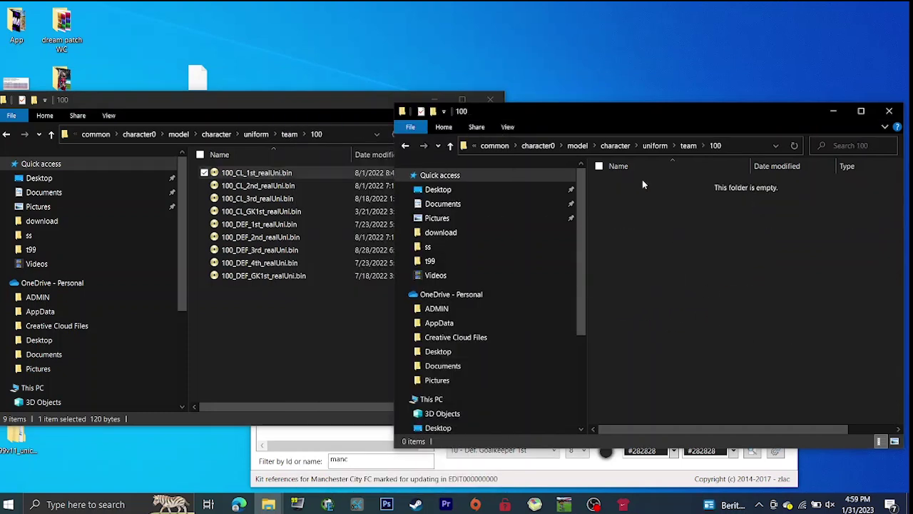
pyautogui.rightClick(640, 212)
pyautogui.click(682, 294)
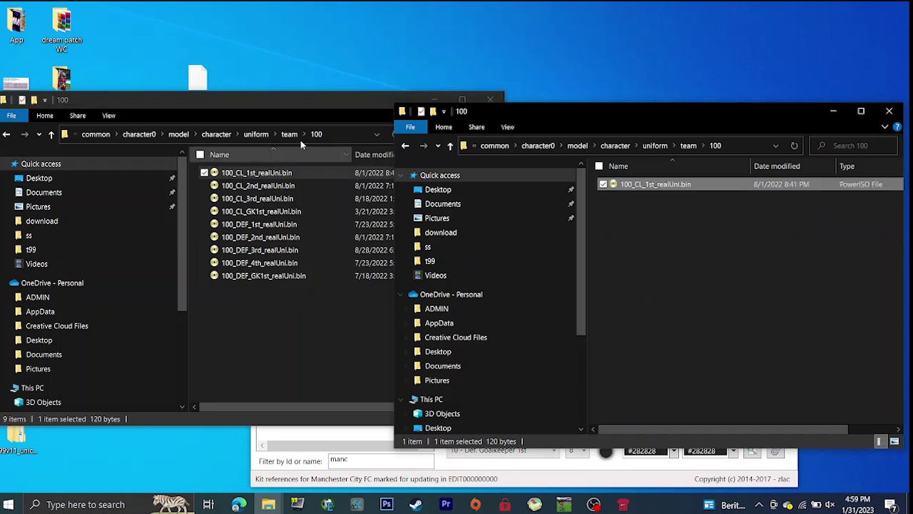
# Go back to the kitpack's team folder and open folder 173
pyautogui.click(5, 135)
pyautogui.click(279, 215)
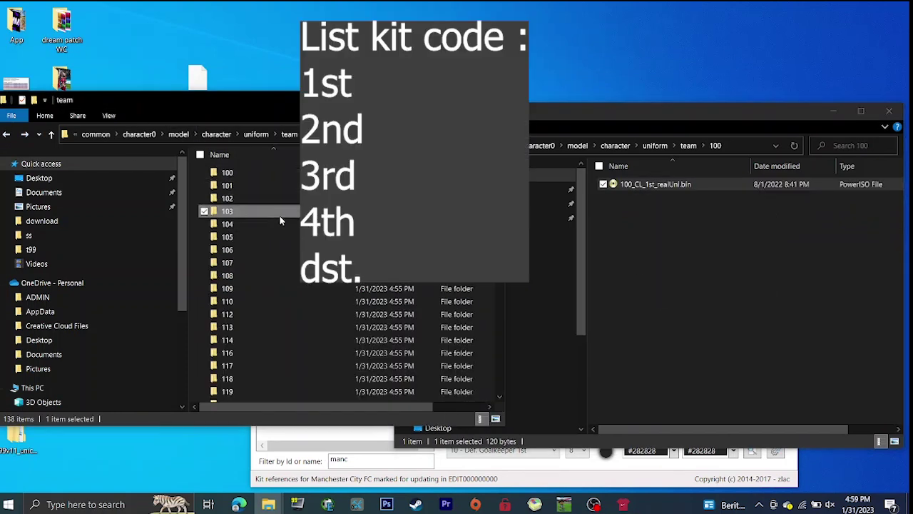
pyautogui.scroll(-15, 279, 218)
pyautogui.click(249, 182)
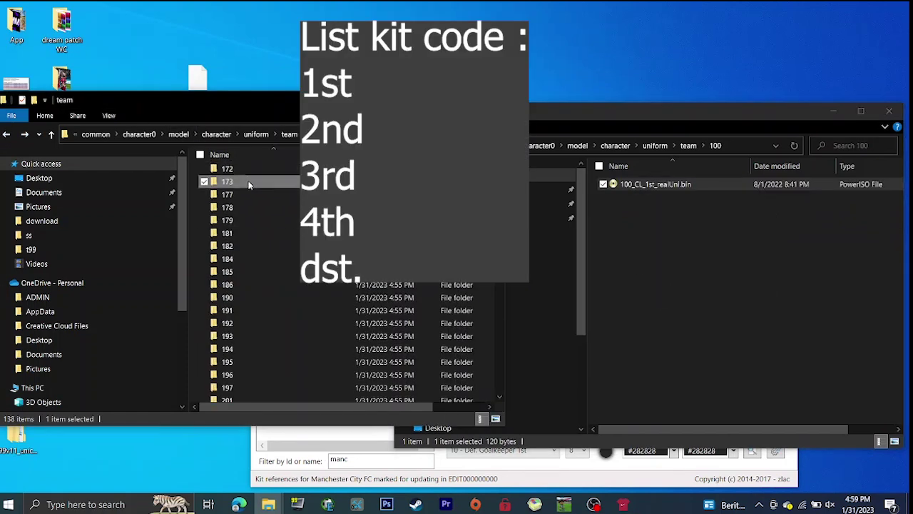
pyautogui.doubleClick(248, 182)
# Bring Kit Studio forward, move its window aside, and display Manchester United FC's kit entries to check the CL Player 4th type
pyautogui.click(663, 187)
pyautogui.click(662, 186)
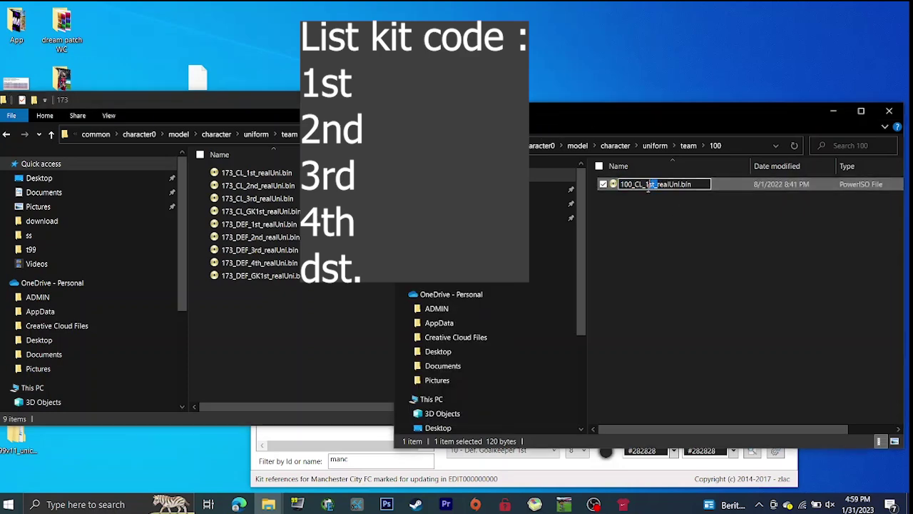
pyautogui.click(501, 456)
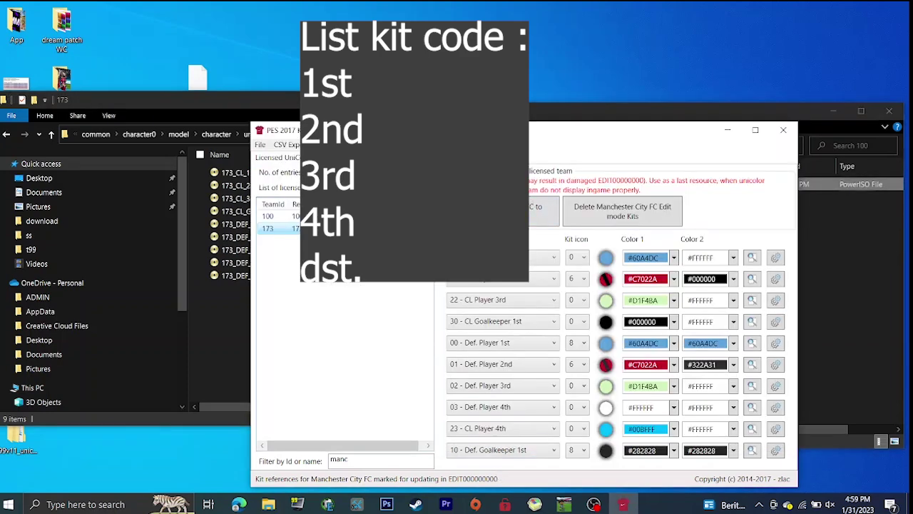
pyautogui.moveTo(642, 130); pyautogui.dragTo(484, 129)
pyautogui.click(192, 215)
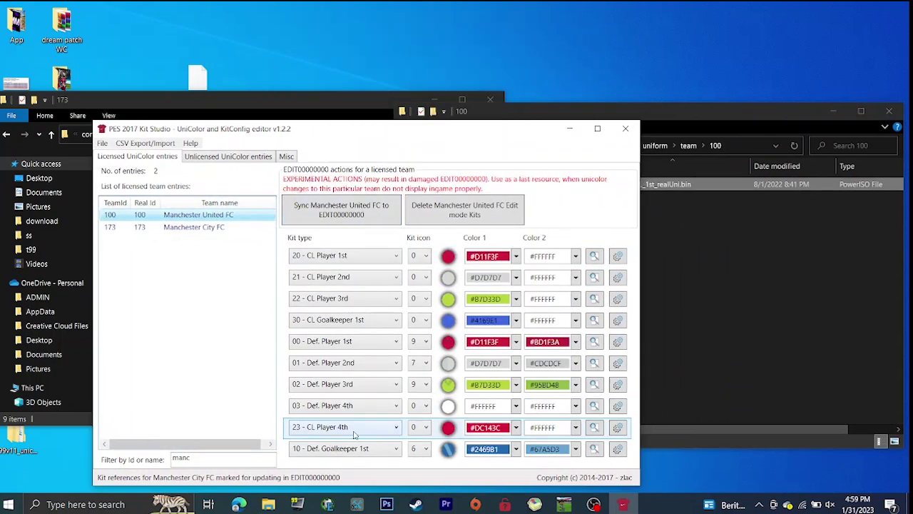
# Rename the copied file in the unicolor team's folder 100 as 100_CL_4th_realUni.bin
pyautogui.click(706, 278)
pyautogui.click(641, 184)
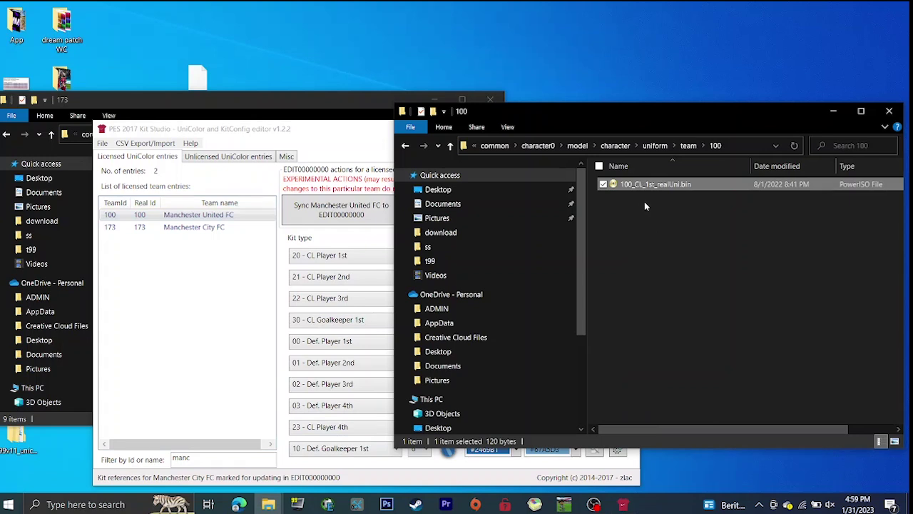
pyautogui.click(672, 185)
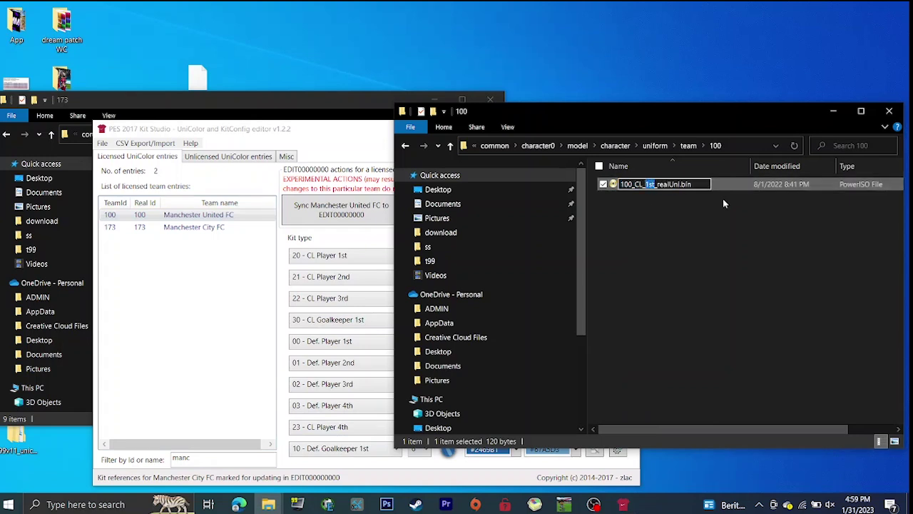
pyautogui.write('4th')
pyautogui.click(790, 229)
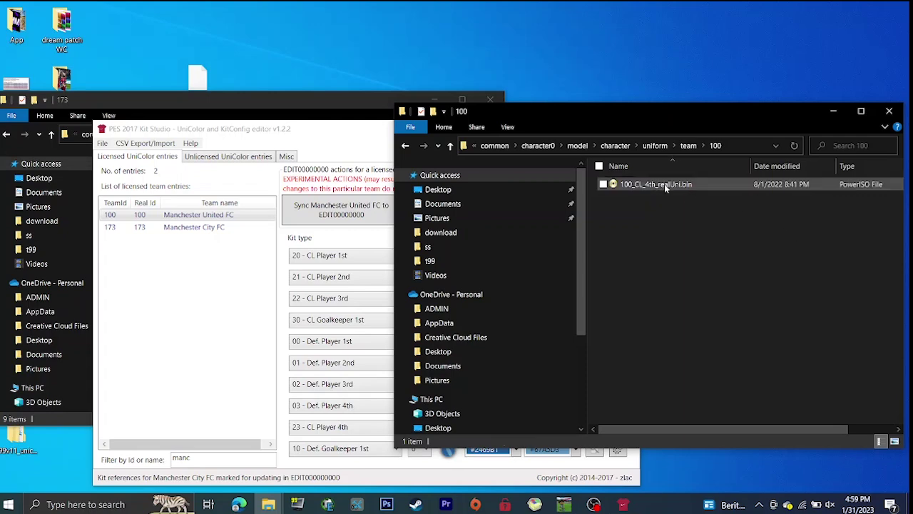
# Return the unicolor window to the team folder and bring the kitpack's folder 173 window forward
pyautogui.click(289, 139)
pyautogui.click(424, 112)
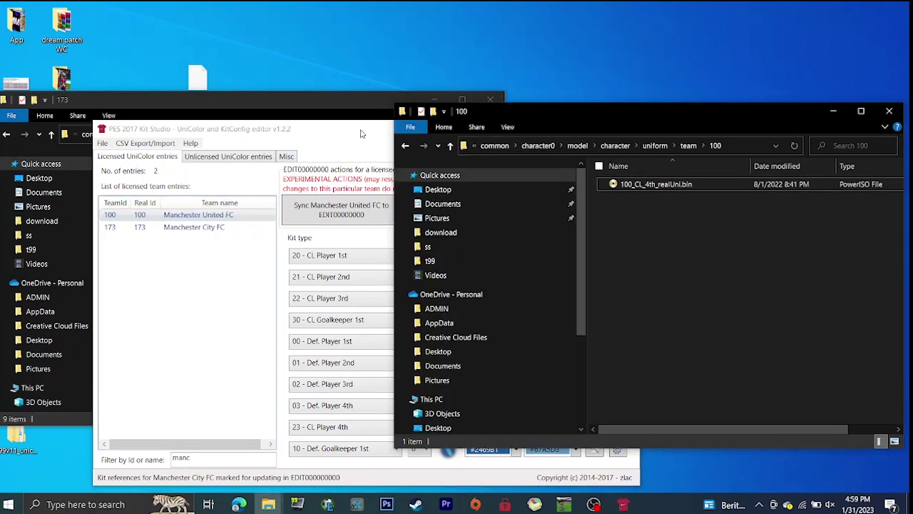
pyautogui.click(310, 106)
pyautogui.click(592, 111)
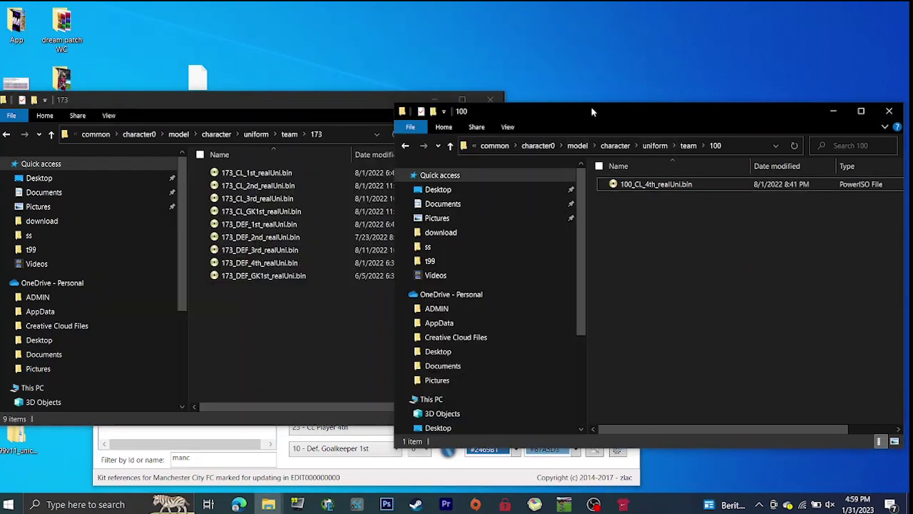
pyautogui.click(405, 145)
pyautogui.click(282, 107)
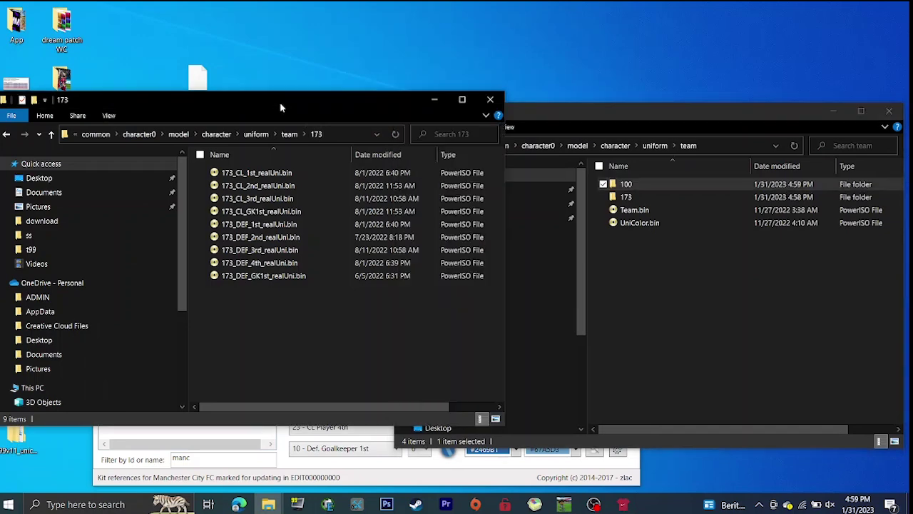
# Copy 173_CL_3rd_realUni.bin from the kitpack's folder 173 into the unicolor team's folder 173
pyautogui.click(242, 249)
pyautogui.rightClick(232, 250)
pyautogui.click(224, 213)
pyautogui.rightClick(246, 198)
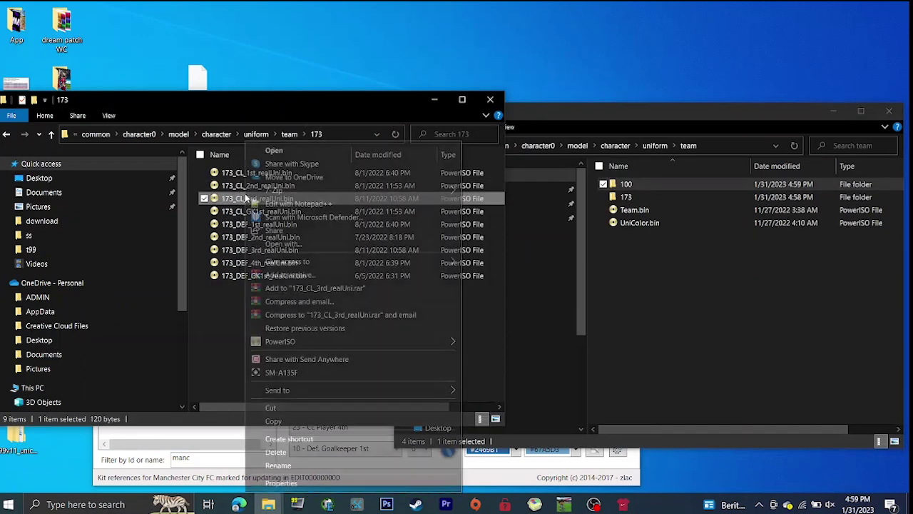
pyautogui.click(301, 420)
pyautogui.click(578, 221)
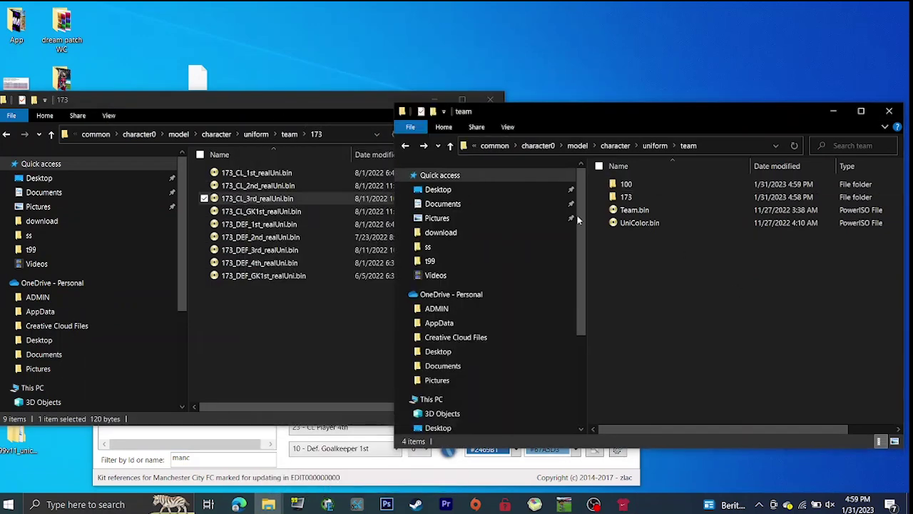
pyautogui.doubleClick(652, 198)
pyautogui.rightClick(651, 204)
pyautogui.click(689, 291)
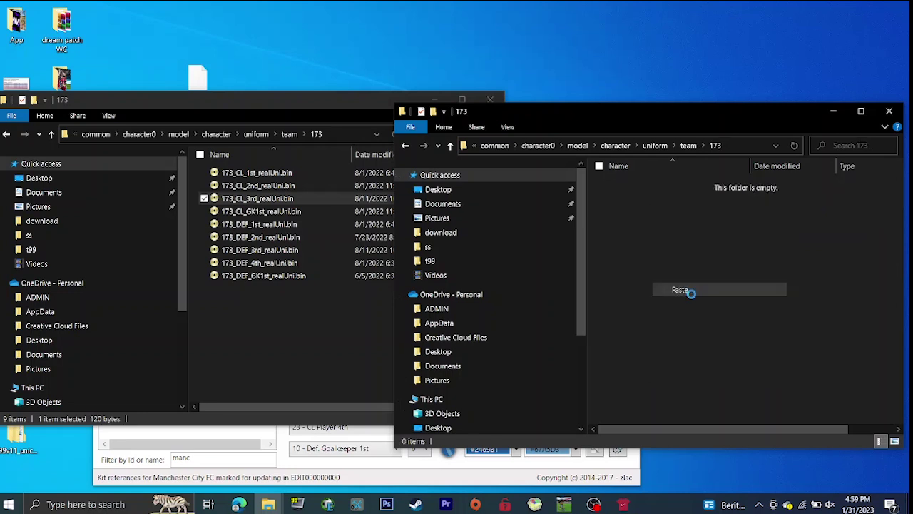
# Rename the copied file in the unicolor team's folder 173 as 173_CL_4th_realUni.bin
pyautogui.click(655, 184)
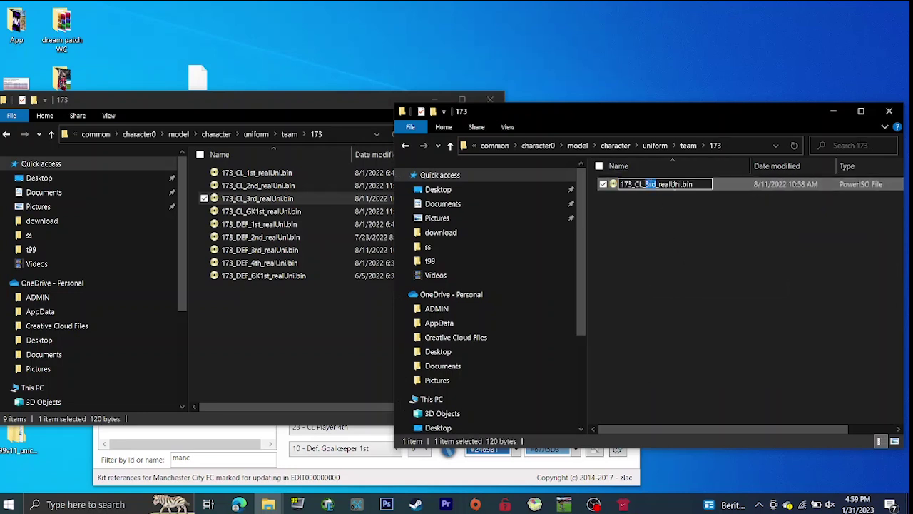
pyautogui.write('4th')
pyautogui.press('Return')
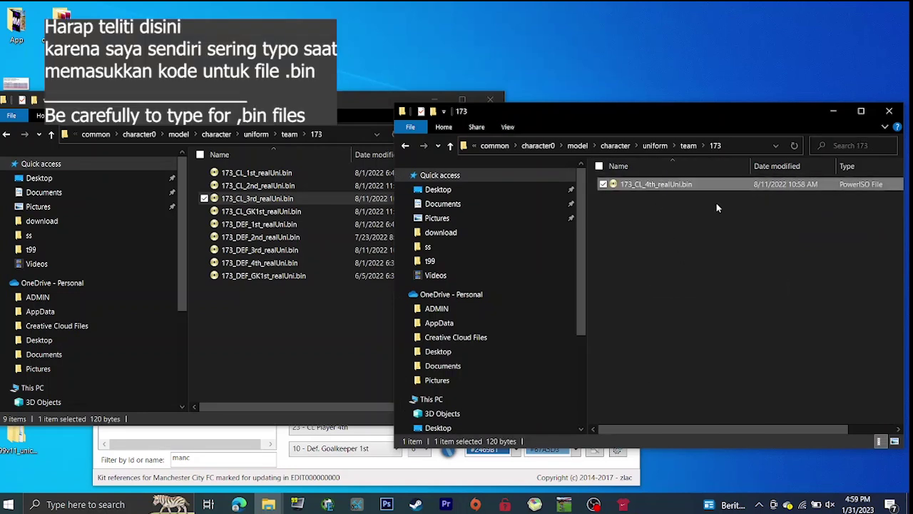
pyautogui.click(692, 202)
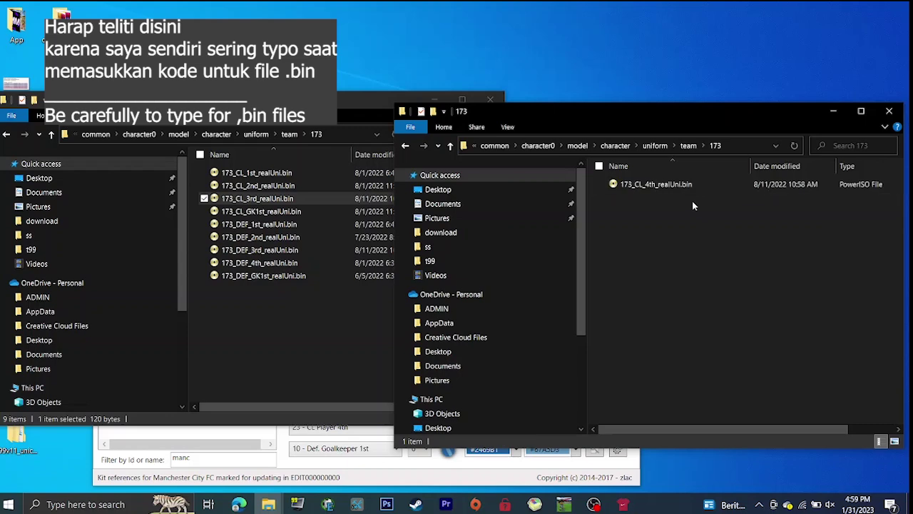
# Go back to the unicolor team folder, move the kitpack window aside, and bring Kit Studio forward
pyautogui.click(407, 145)
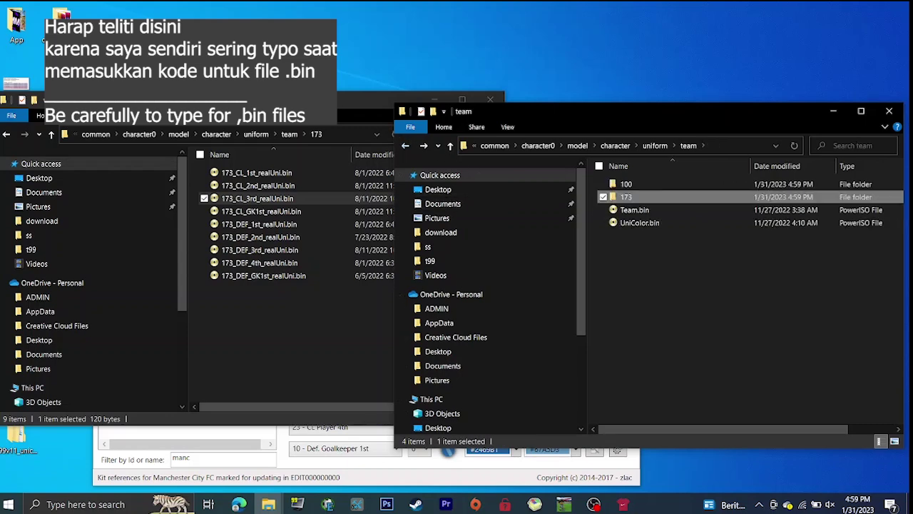
pyautogui.moveTo(329, 105); pyautogui.dragTo(575, 53)
pyautogui.click(198, 133)
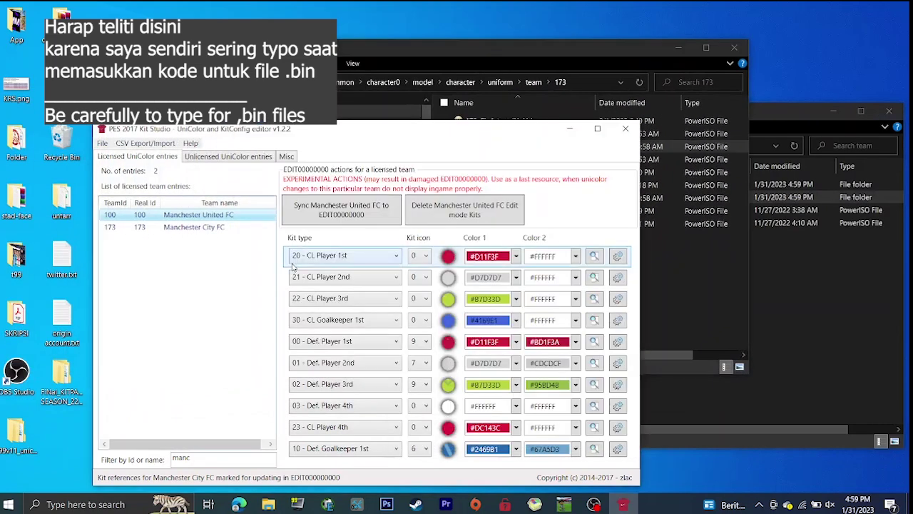
# Sync Manchester City FC's kit references to EDIT00000000, then select Manchester United FC in the team list
pyautogui.click(194, 227)
pyautogui.click(341, 209)
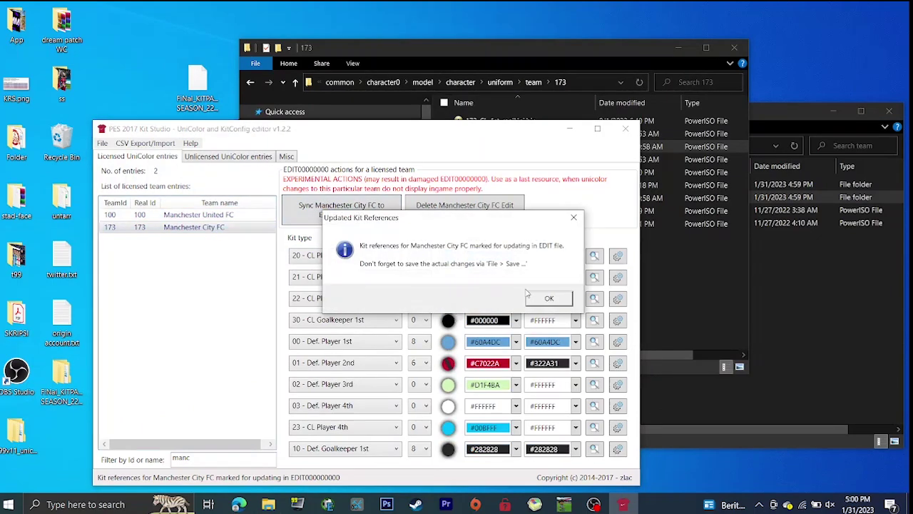
pyautogui.click(548, 298)
pyautogui.click(133, 218)
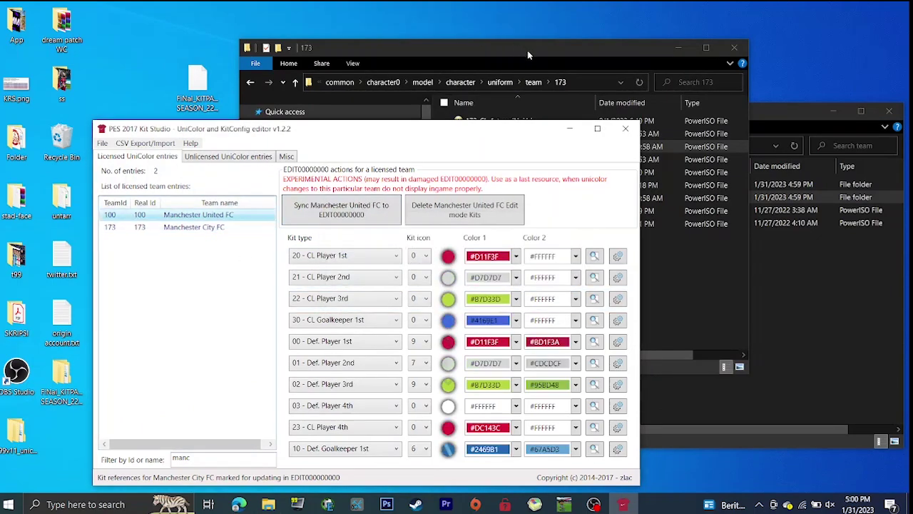
# Move the kitpack window aside and bring both the kitpack and unicolor windows to their uniform folders
pyautogui.moveTo(530, 51); pyautogui.dragTo(405, 55)
pyautogui.click(132, 89)
pyautogui.moveTo(303, 55); pyautogui.dragTo(178, 75)
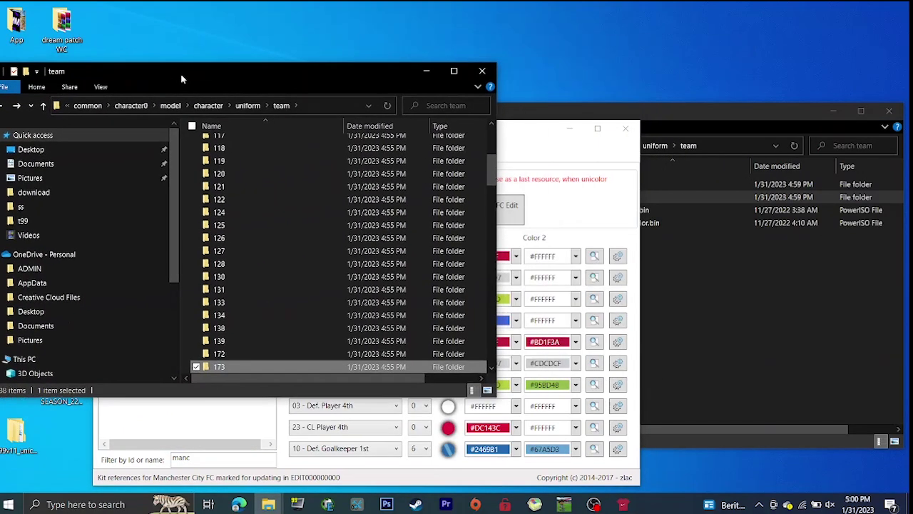
pyautogui.click(514, 164)
pyautogui.click(405, 145)
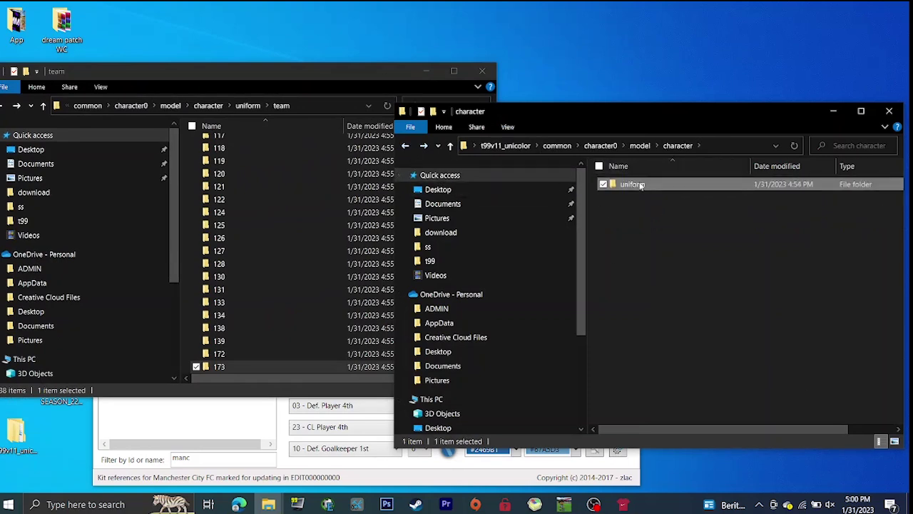
pyautogui.click(651, 193)
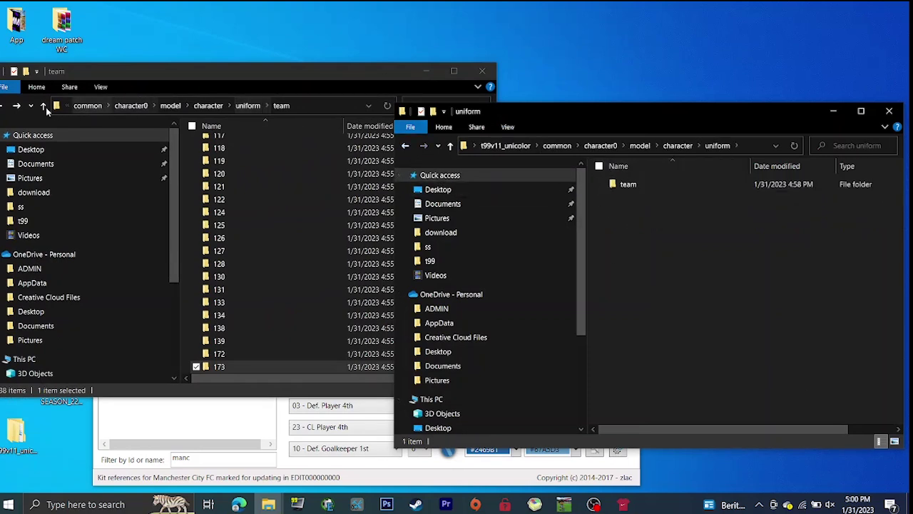
pyautogui.click(2, 104)
pyautogui.click(3, 105)
# Create a folder named texture in the unicolor uniform folder, reusing the kitpack folder's name, and open it
pyautogui.click(236, 159)
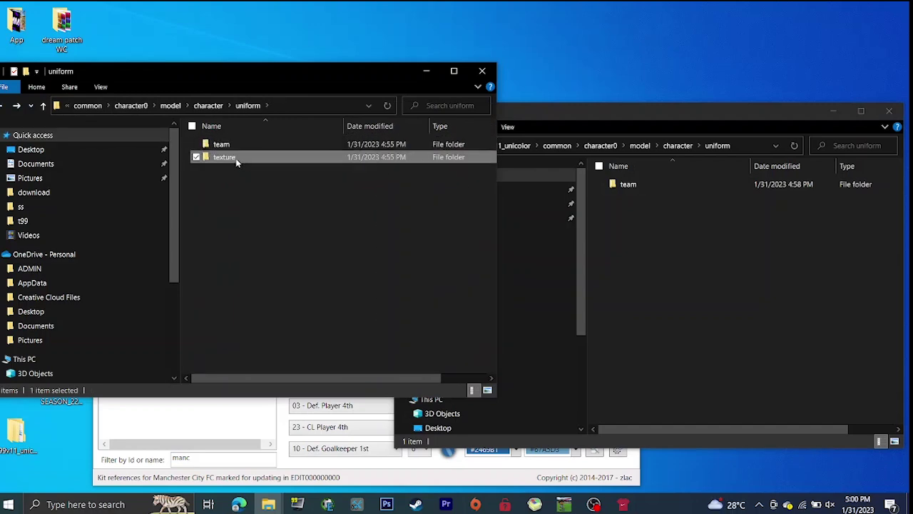
pyautogui.click(226, 159)
pyautogui.hotkey('ctrl', 'c')
pyautogui.click(683, 261)
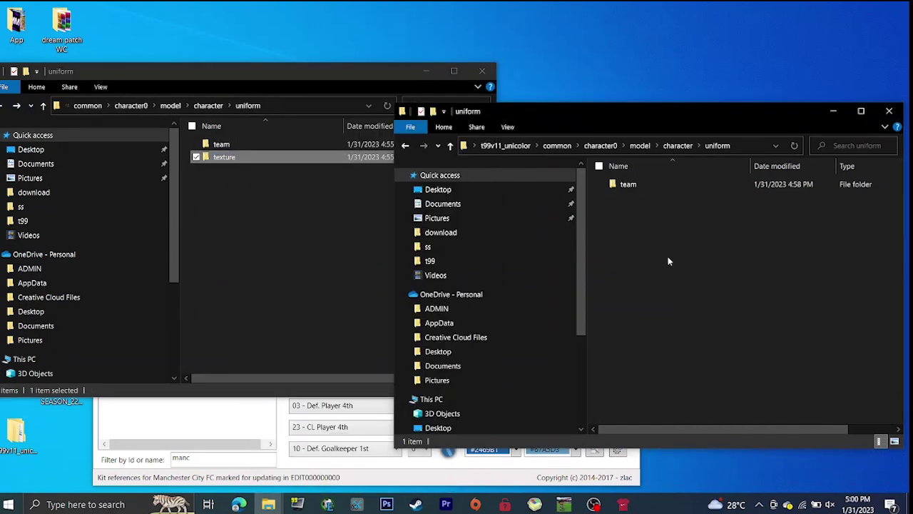
pyautogui.hotkey('ctrl', 'shift', 'n')
pyautogui.hotkey('ctrl', 'v')
pyautogui.press('Return')
pyautogui.press('Return')
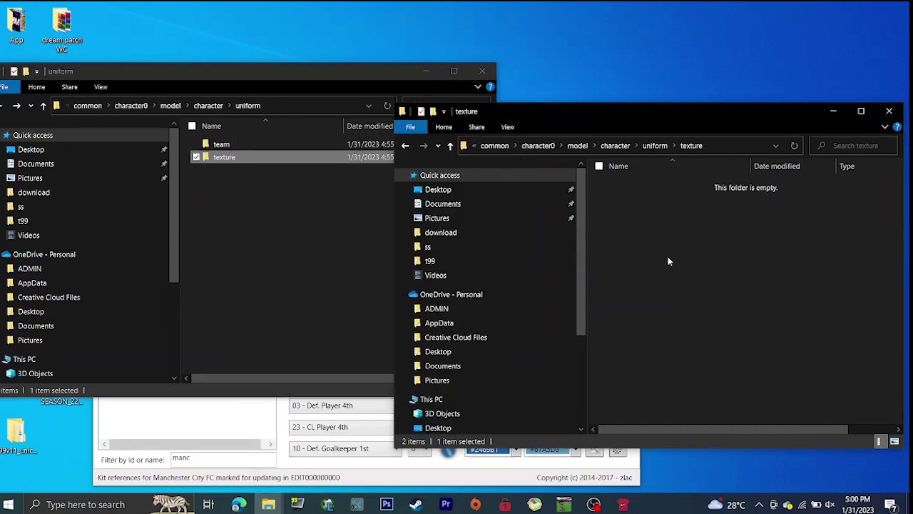
# Copy c0100p1.dds, c0100p1_back.dds, c0100p1_leg.dds and c0100p1_name.dds from the kitpack's texture folder into the unicolor texture folder
pyautogui.doubleClick(284, 157)
pyautogui.click(295, 187)
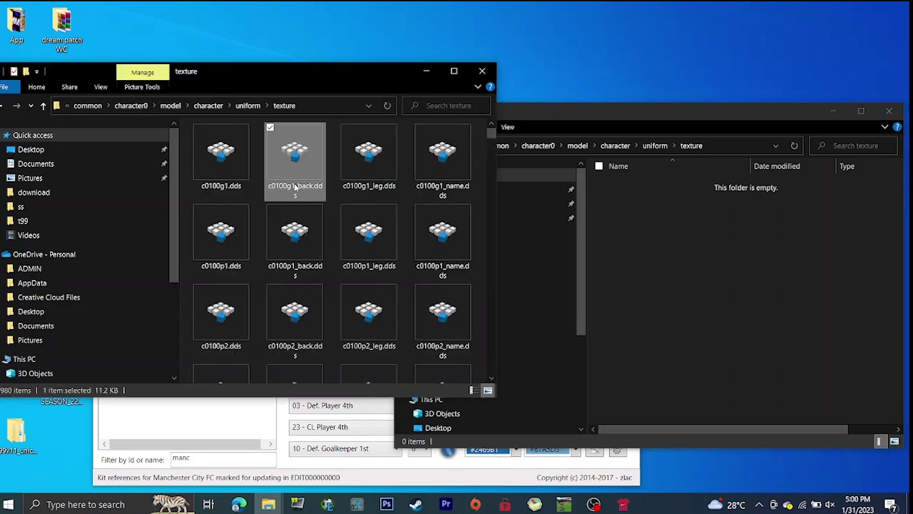
pyautogui.click(370, 187)
pyautogui.click(441, 187)
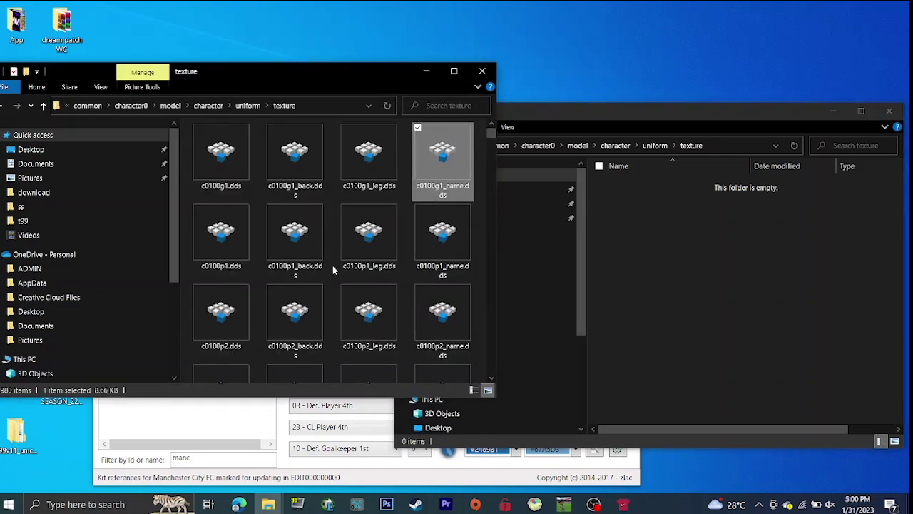
pyautogui.click(292, 260)
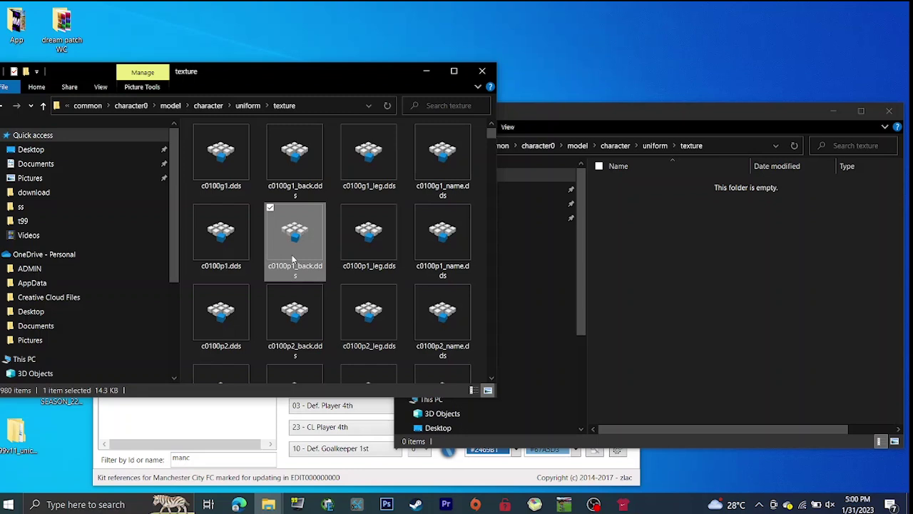
pyautogui.click(217, 244)
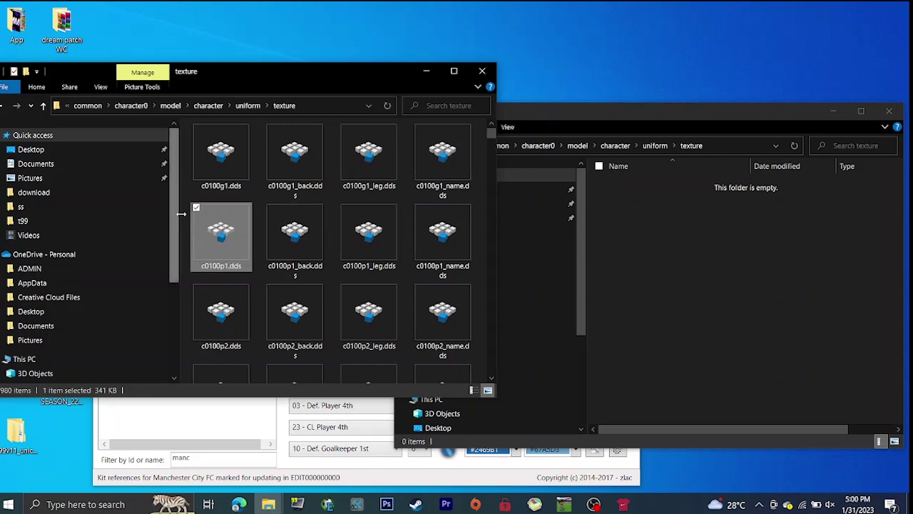
pyautogui.moveTo(187, 218); pyautogui.dragTo(450, 244)
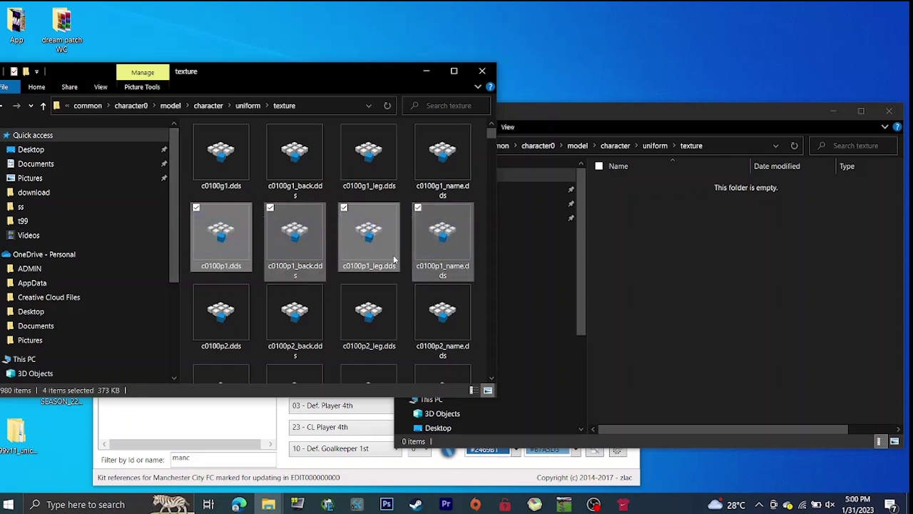
pyautogui.click(418, 128)
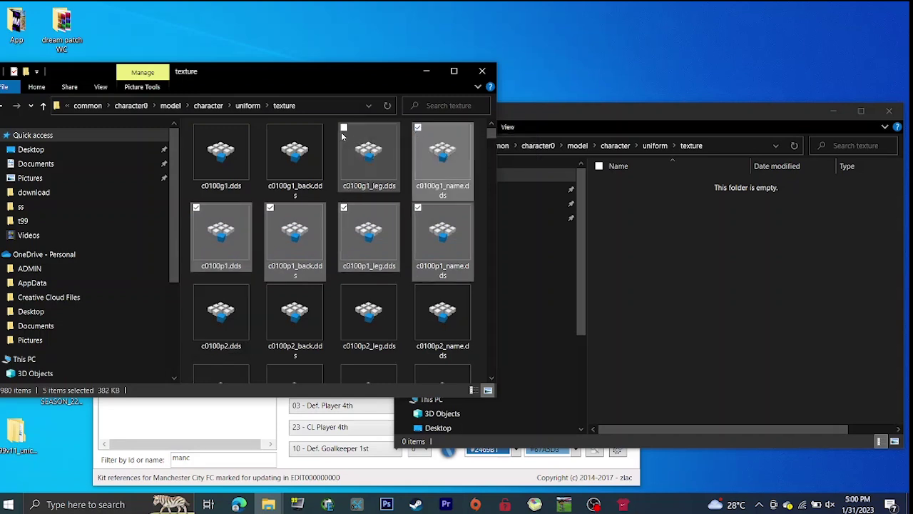
pyautogui.click(419, 127)
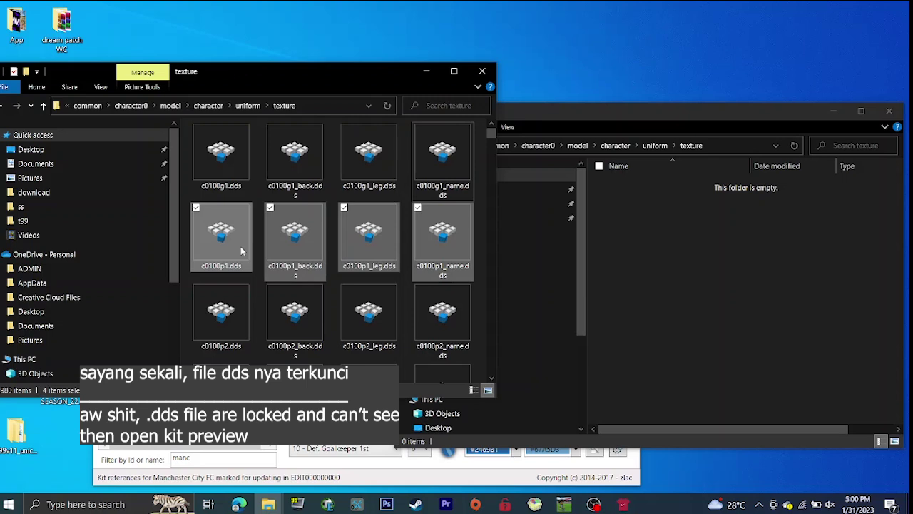
pyautogui.rightClick(203, 230)
pyautogui.click(225, 418)
pyautogui.rightClick(689, 231)
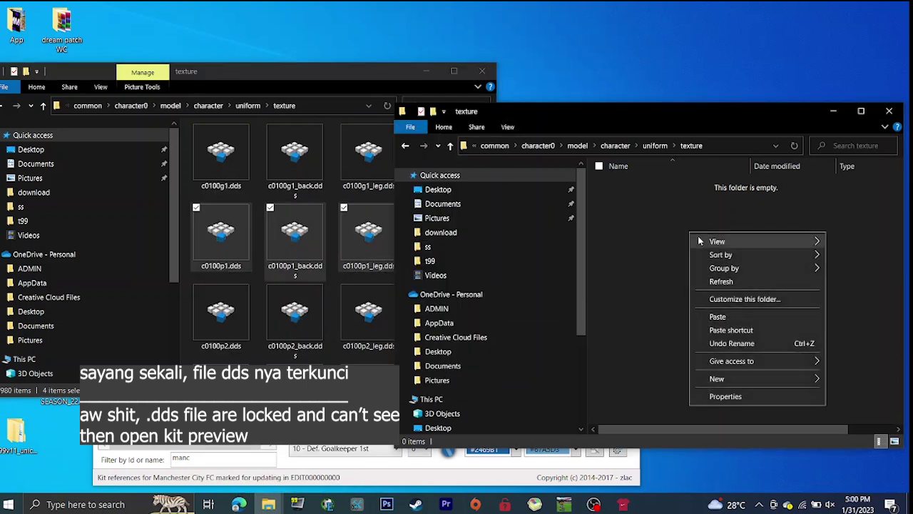
pyautogui.click(716, 315)
# Show the files in the unicolor texture folder as large icons
pyautogui.rightClick(632, 241)
pyautogui.moveTo(653, 249)
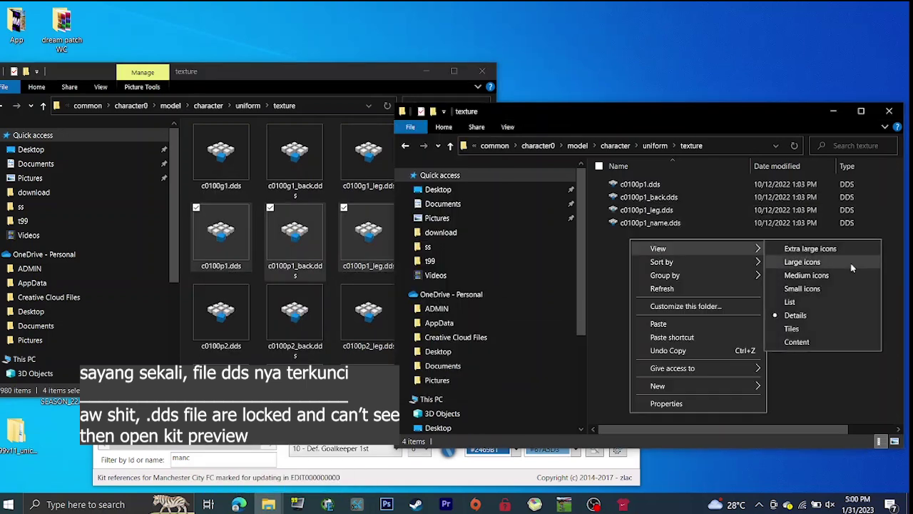
pyautogui.click(848, 264)
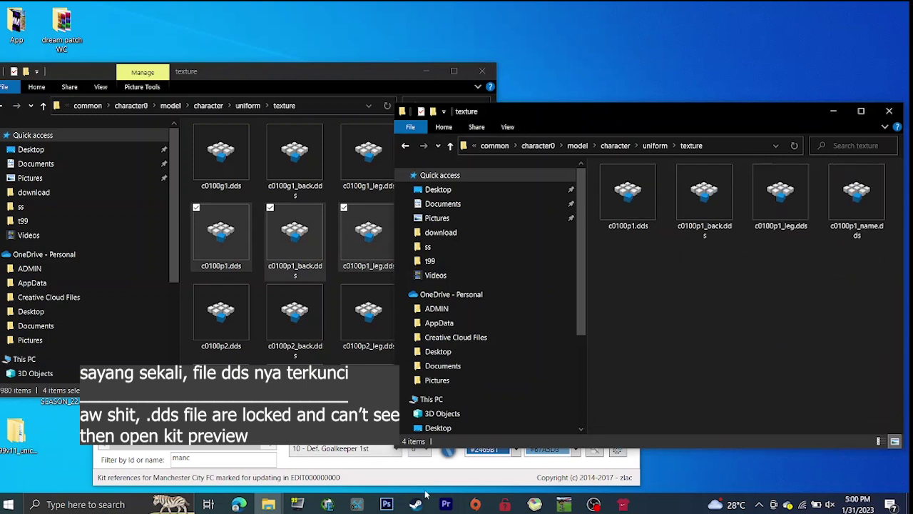
pyautogui.click(356, 505)
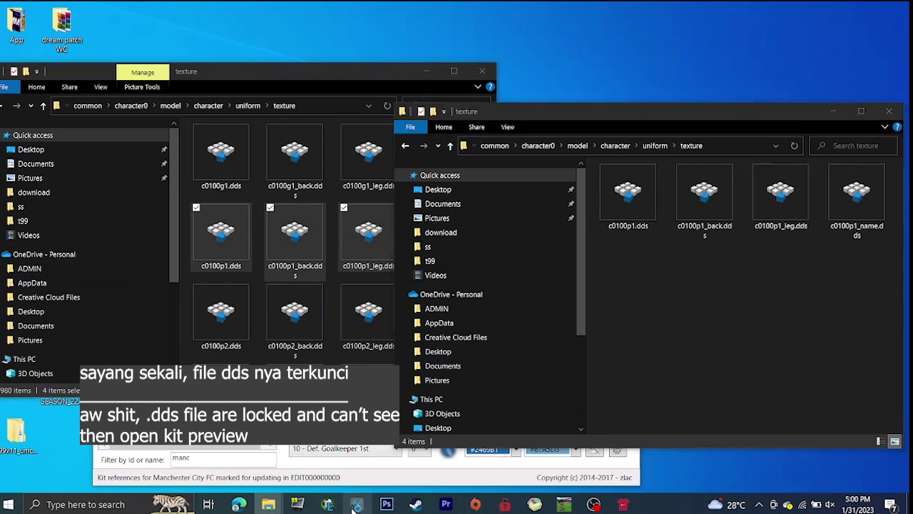
pyautogui.click(618, 145)
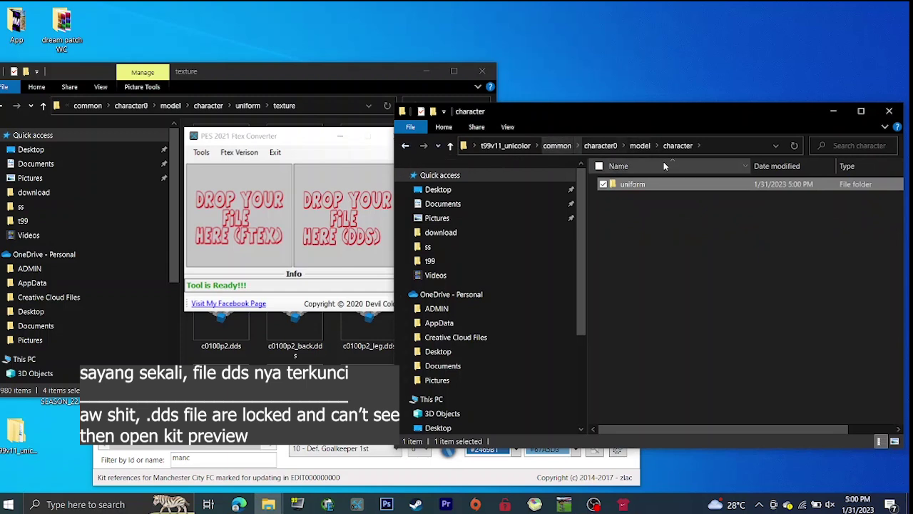
pyautogui.doubleClick(675, 180)
pyautogui.doubleClick(660, 196)
pyautogui.hotkey('ctrl', 'a')
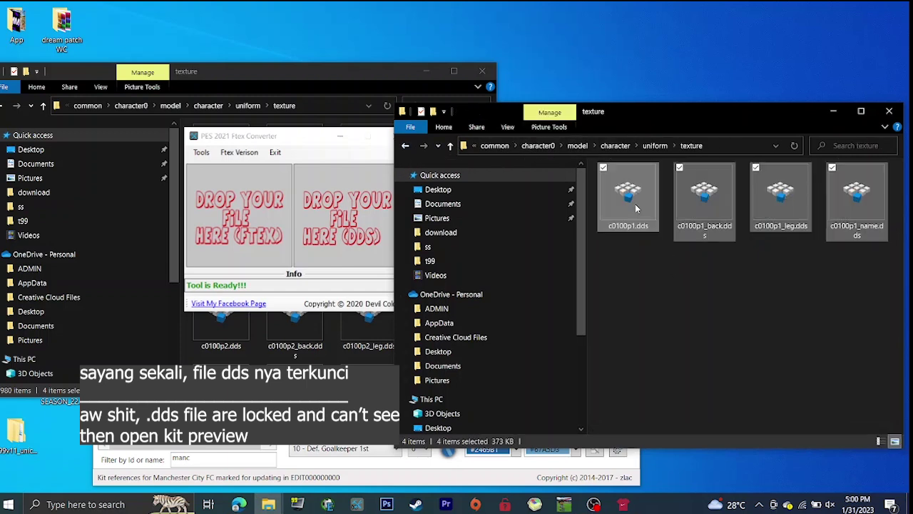
pyautogui.moveTo(635, 204); pyautogui.dragTo(721, 206)
pyautogui.rightClick(639, 278)
pyautogui.click(618, 265)
pyautogui.hotkey('ctrl', 'a')
pyautogui.moveTo(667, 176); pyautogui.dragTo(651, 190)
pyautogui.moveTo(658, 183); pyautogui.dragTo(904, 278)
pyautogui.moveTo(856, 207); pyautogui.dragTo(389, 158)
pyautogui.click(311, 142)
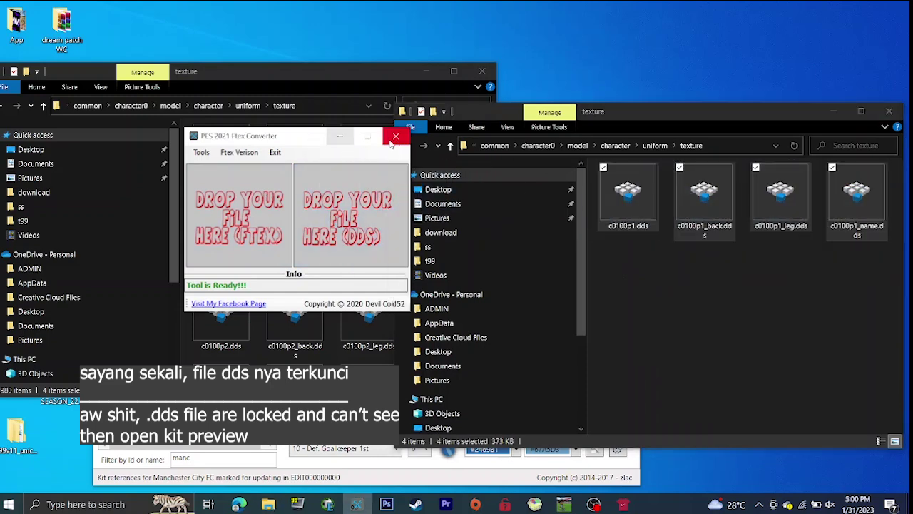
pyautogui.click(393, 138)
# Unzlib the four c0100p1 files in the unicolor texture folder with Multi Zlib-Unzlib Tools and refresh the folder
pyautogui.click(505, 504)
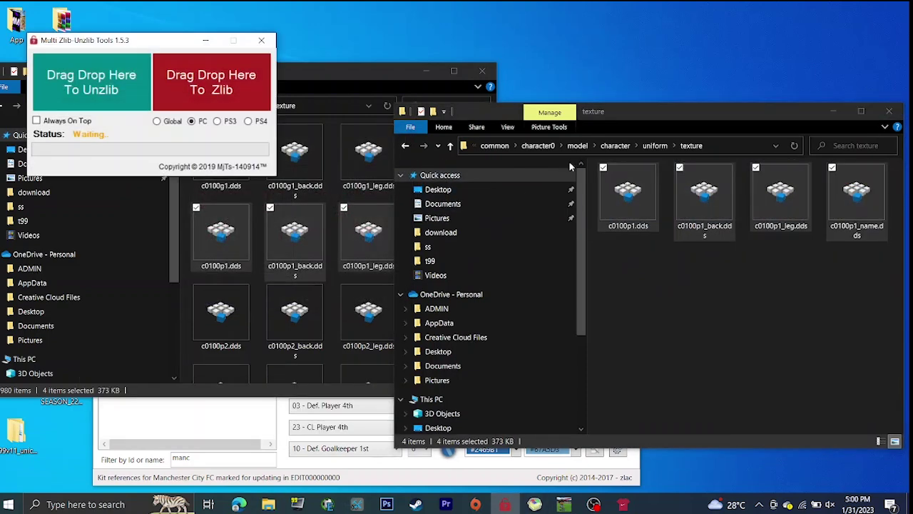
pyautogui.moveTo(133, 44); pyautogui.dragTo(349, 253)
pyautogui.moveTo(666, 194); pyautogui.dragTo(571, 231)
pyautogui.moveTo(615, 285); pyautogui.dragTo(308, 297)
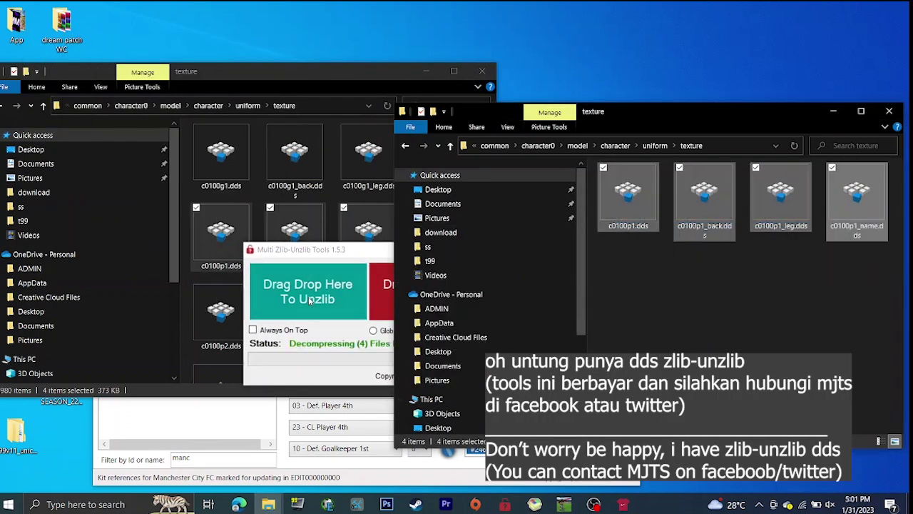
pyautogui.rightClick(648, 255)
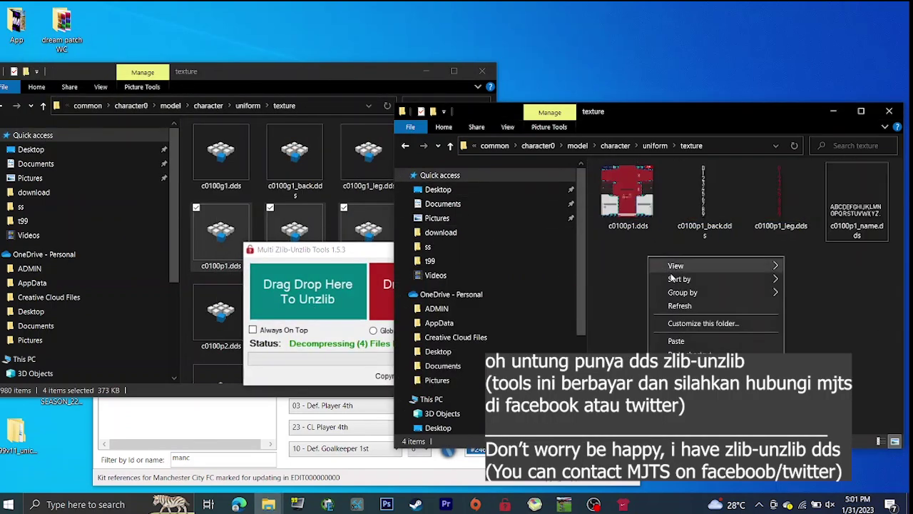
pyautogui.click(688, 301)
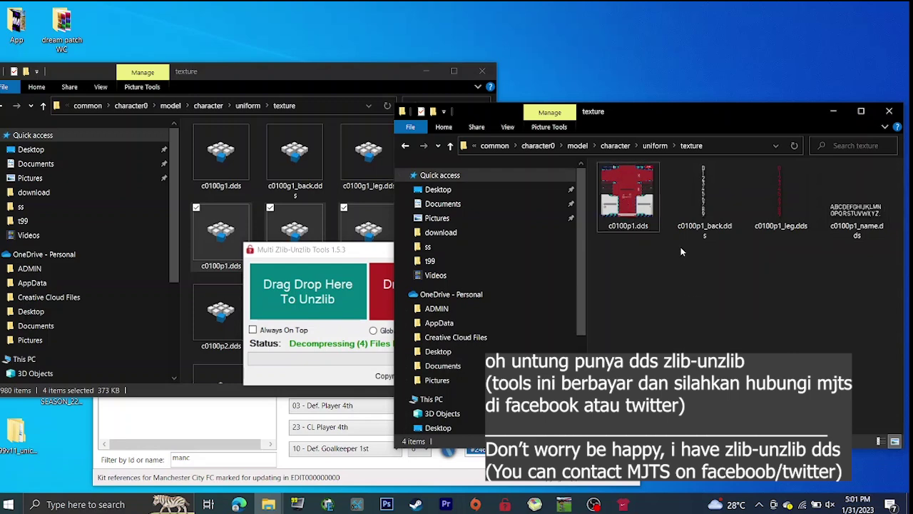
# Examine the kit texture c0100p1.dds and the leg number texture c0100p1_leg.dds in DDS Viewer
pyautogui.doubleClick(654, 179)
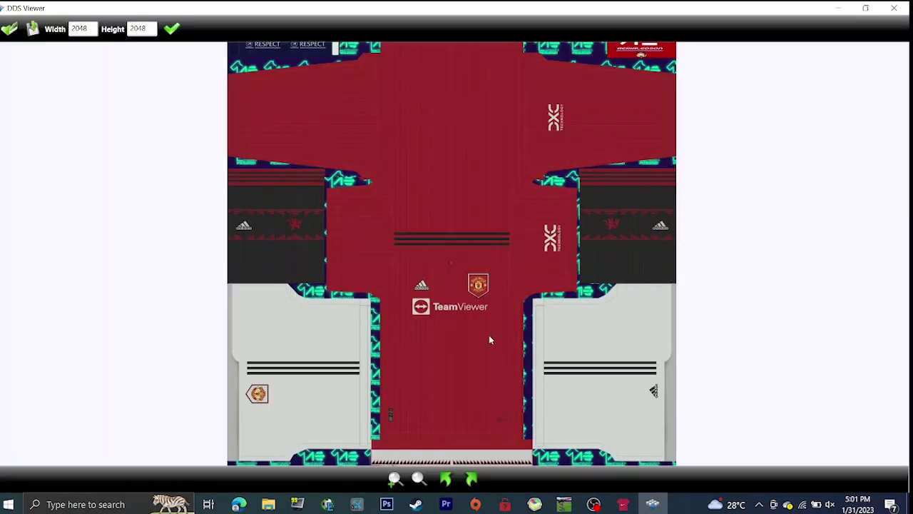
pyautogui.scroll(-2, 481, 397)
pyautogui.scroll(3, 479, 398)
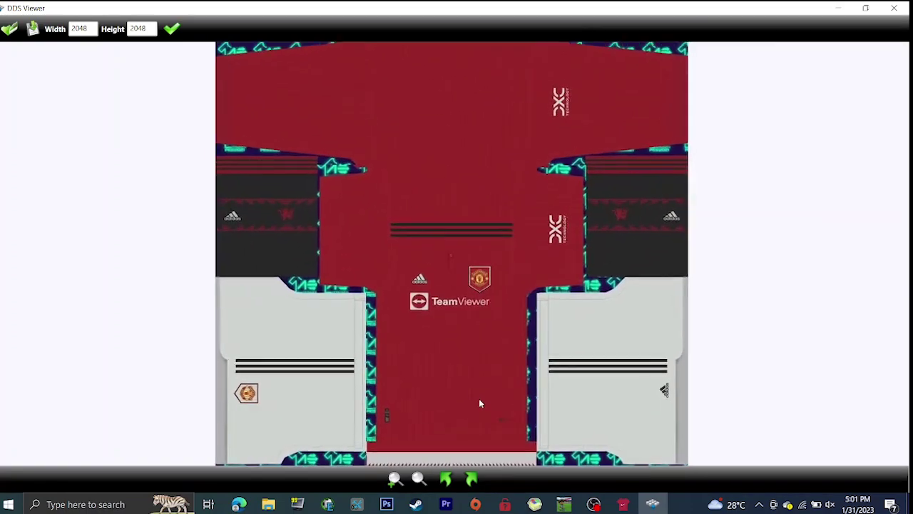
pyautogui.scroll(2, 479, 403)
pyautogui.scroll(-2, 485, 371)
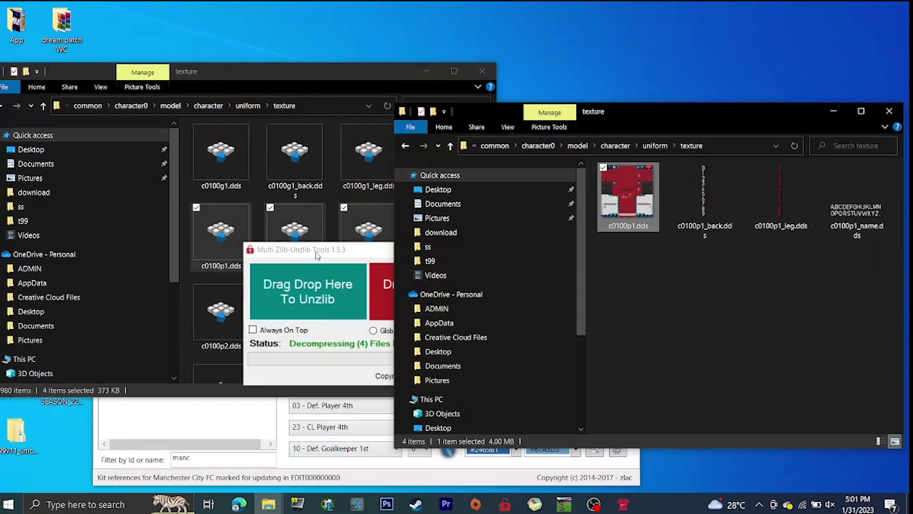
pyautogui.moveTo(317, 256); pyautogui.dragTo(281, 291)
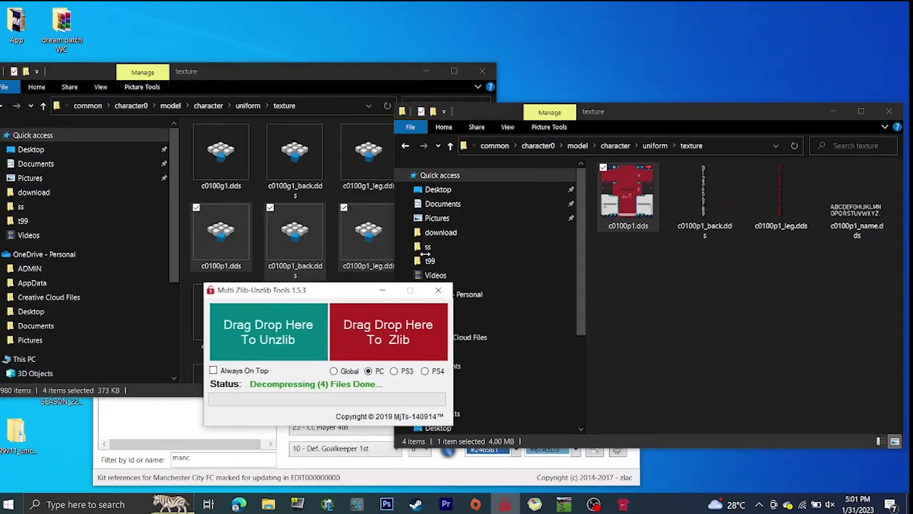
pyautogui.doubleClick(784, 165)
pyautogui.scroll(4, 461, 289)
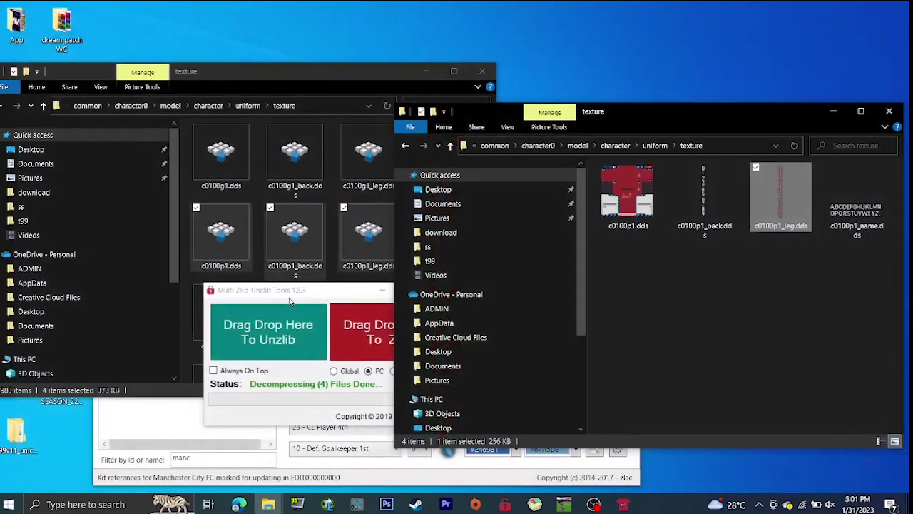
# Copy c0100p2.dds from the kitpack's texture folder into the unicolor texture folder and unzlib it with Multi Zlib-Unzlib Tools
pyautogui.moveTo(289, 291); pyautogui.dragTo(324, 347)
pyautogui.click(302, 75)
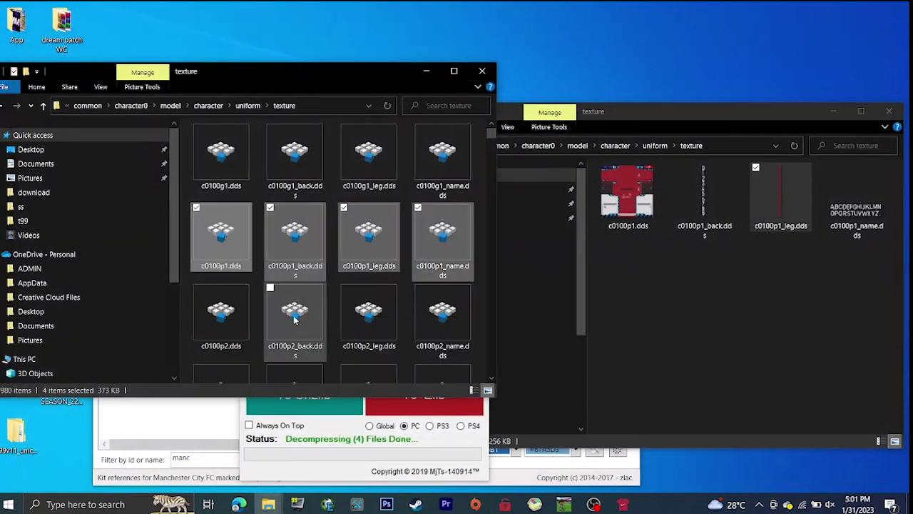
pyautogui.click(221, 311)
pyautogui.rightClick(218, 314)
pyautogui.click(272, 416)
pyautogui.click(649, 292)
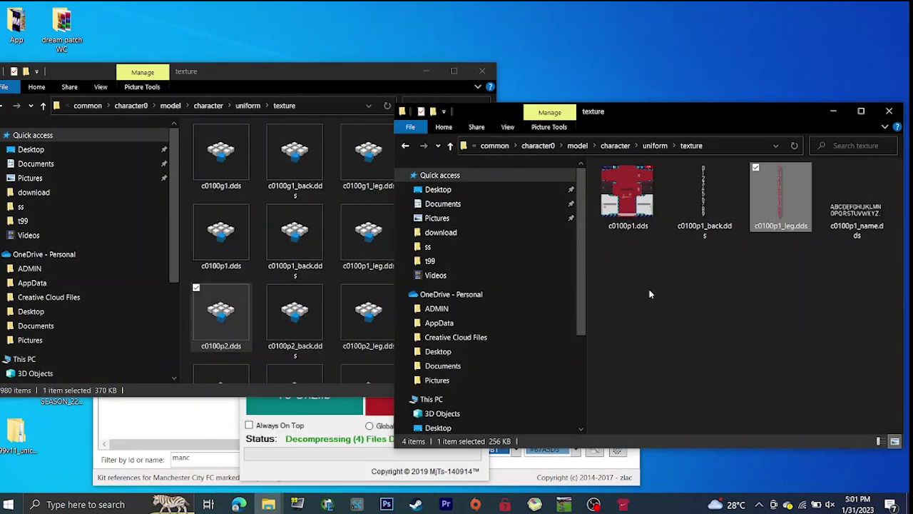
pyautogui.rightClick(649, 291)
pyautogui.click(696, 374)
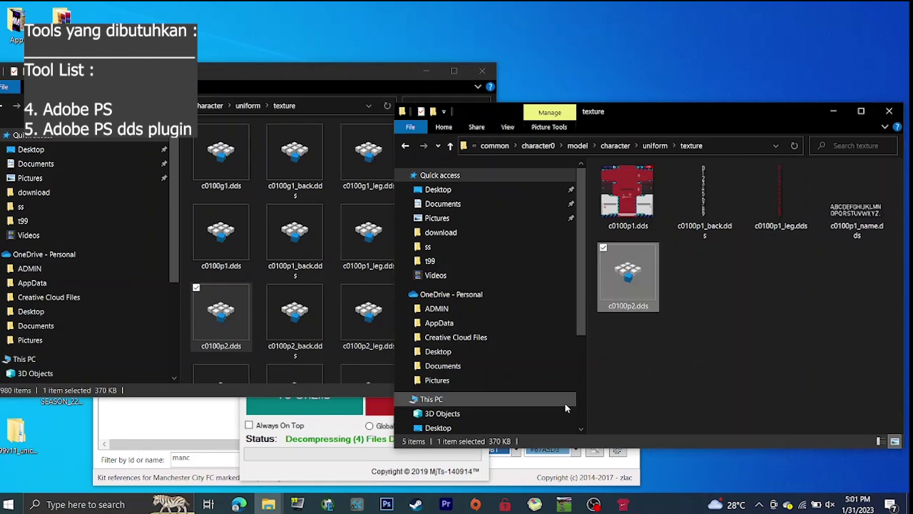
pyautogui.click(339, 446)
pyautogui.moveTo(628, 283); pyautogui.dragTo(313, 377)
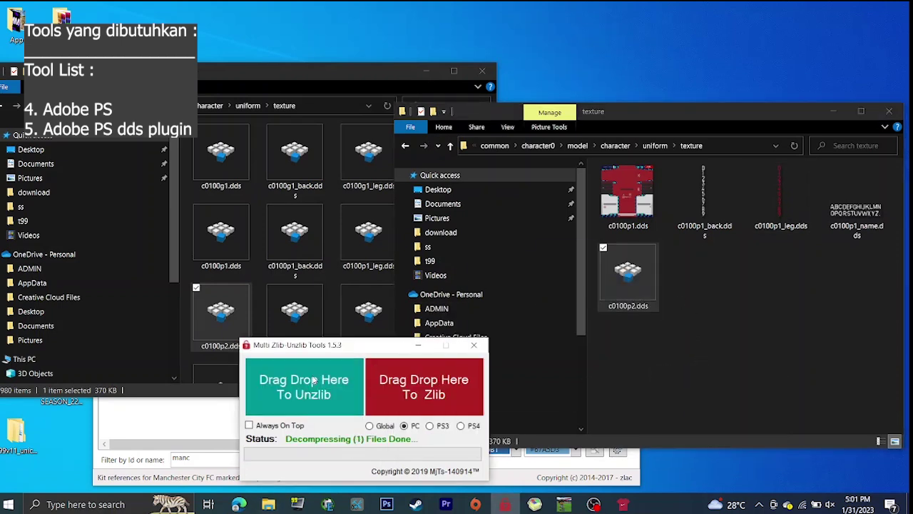
# Refresh the unicolor texture folder and start Photoshop, allowing it to make changes to the device
pyautogui.click(690, 278)
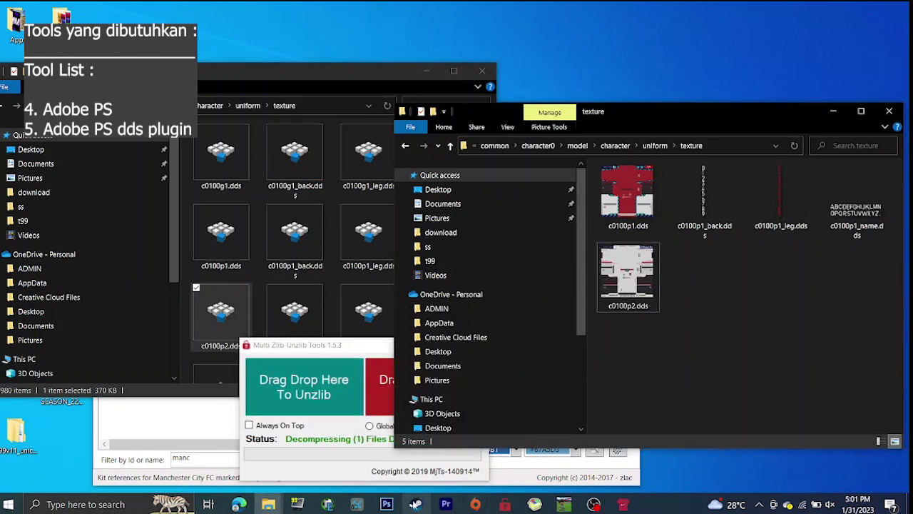
pyautogui.click(386, 504)
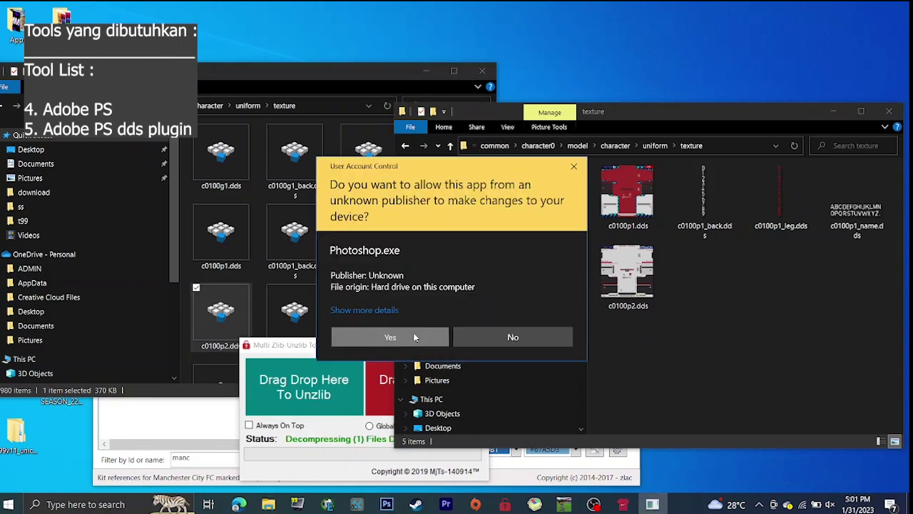
pyautogui.click(416, 338)
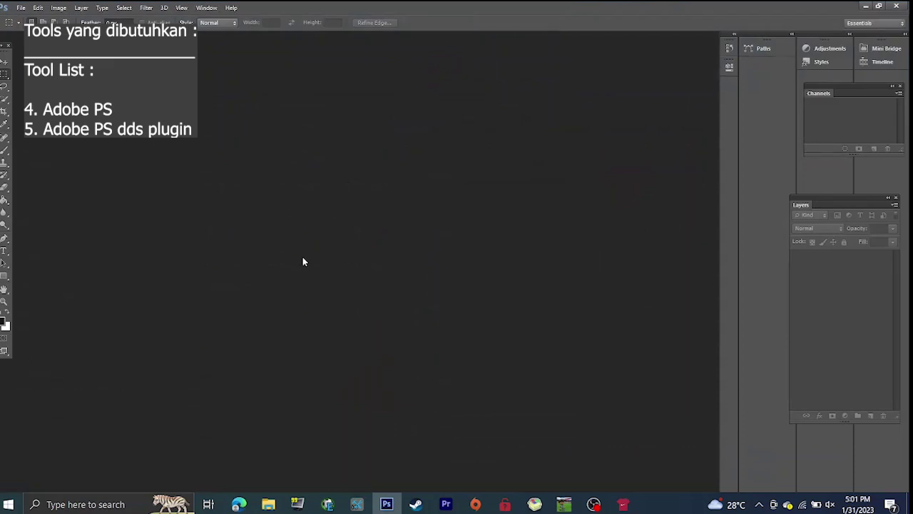
pyautogui.hotkey('ctrl', 'o')
pyautogui.click(211, 112)
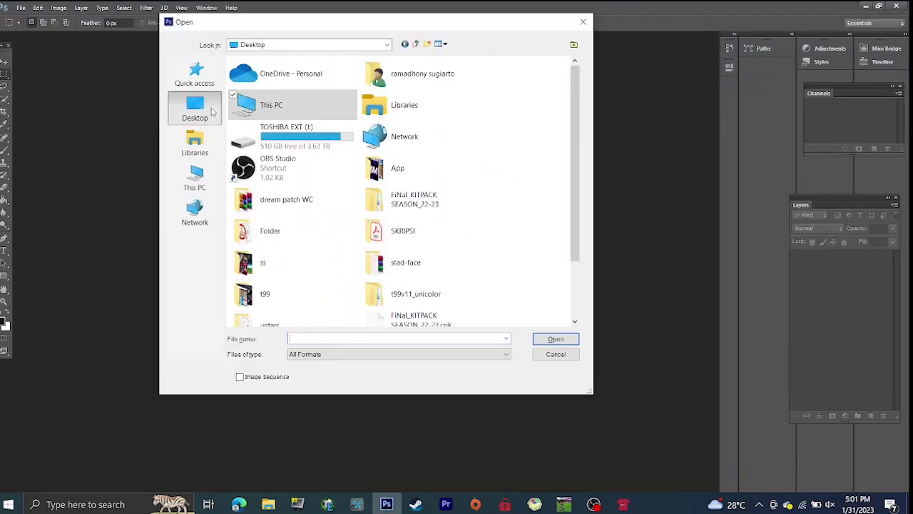
pyautogui.click(583, 22)
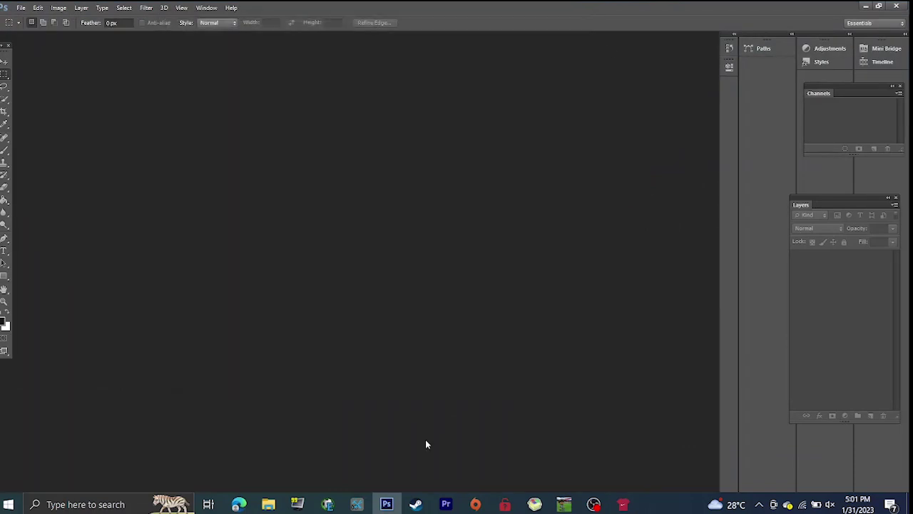
pyautogui.click(394, 495)
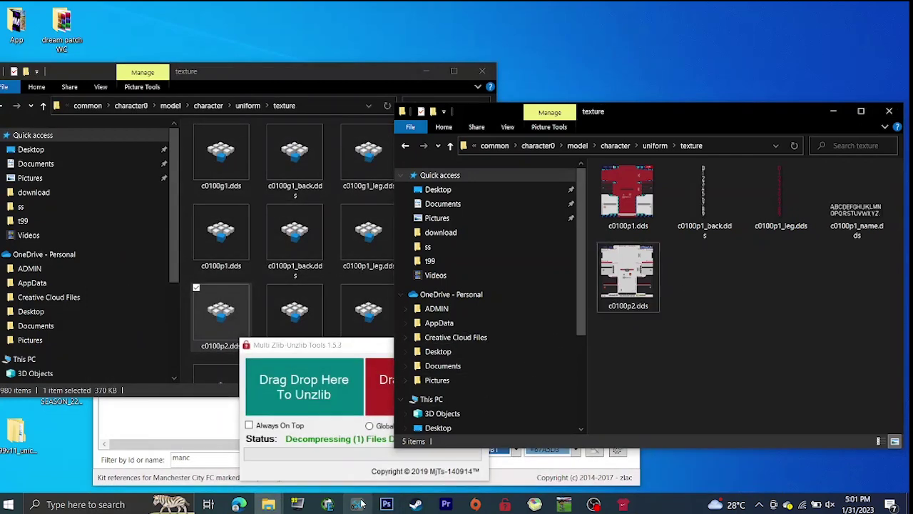
pyautogui.click(386, 505)
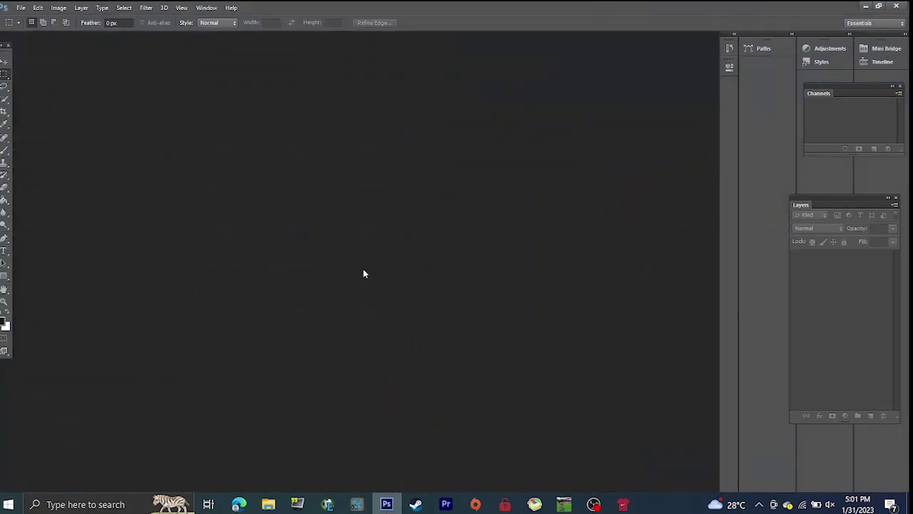
# Open c0100p2.dds and c0100p1.dds from the texture folder inside t99v11_unicolor on the Desktop
pyautogui.doubleClick(338, 235)
pyautogui.click(194, 177)
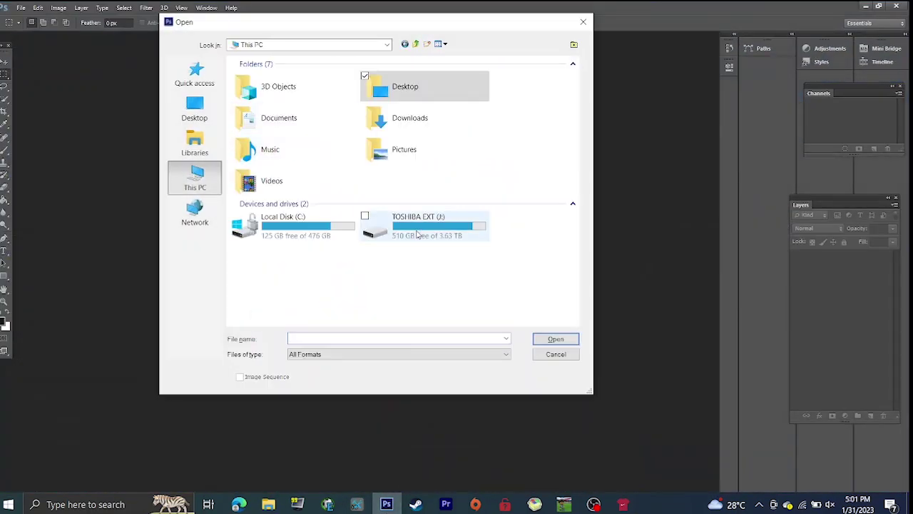
pyautogui.doubleClick(410, 86)
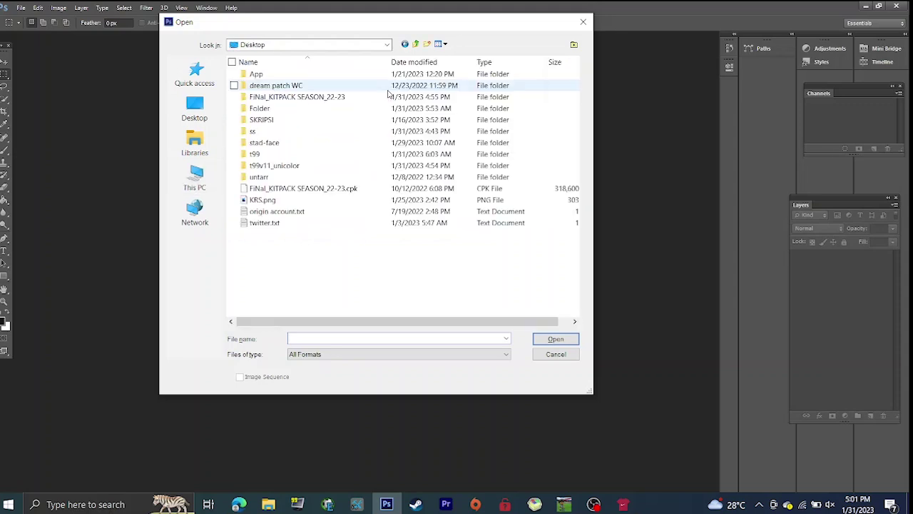
pyautogui.doubleClick(286, 165)
pyautogui.doubleClick(260, 76)
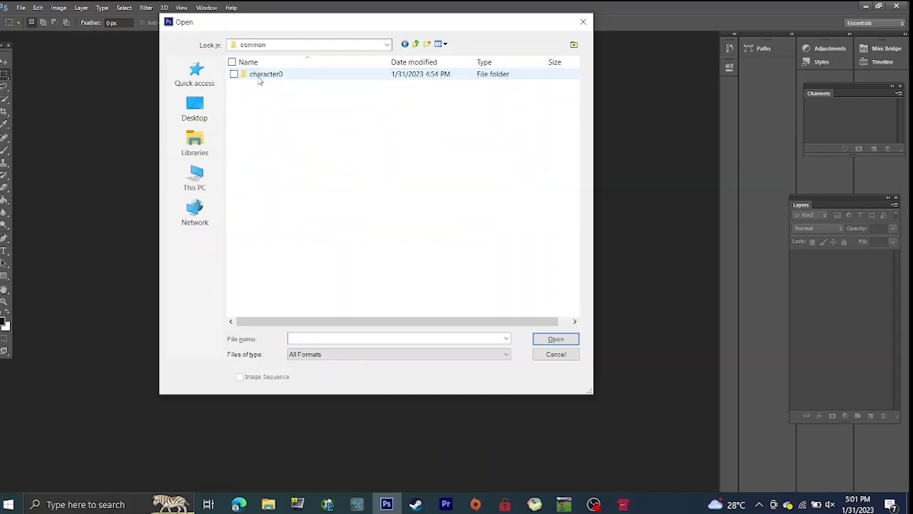
pyautogui.click(261, 78)
pyautogui.doubleClick(260, 75)
pyautogui.doubleClick(259, 77)
pyautogui.doubleClick(259, 85)
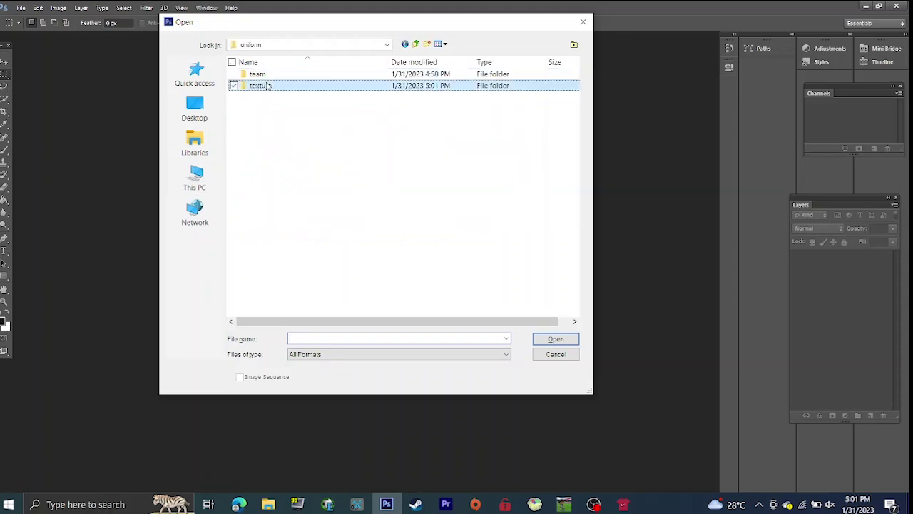
pyautogui.click(270, 107)
pyautogui.doubleClick(265, 191)
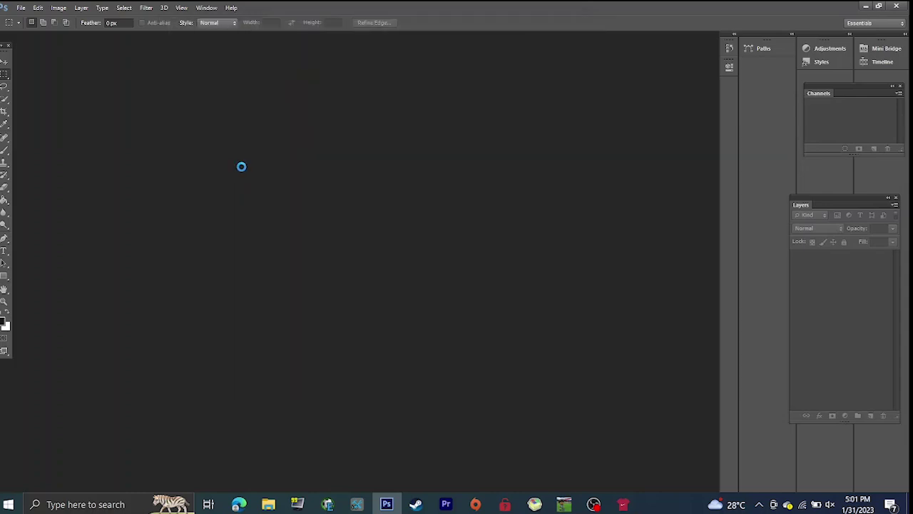
pyautogui.hotkey('ctrl', 'o')
pyautogui.doubleClick(267, 100)
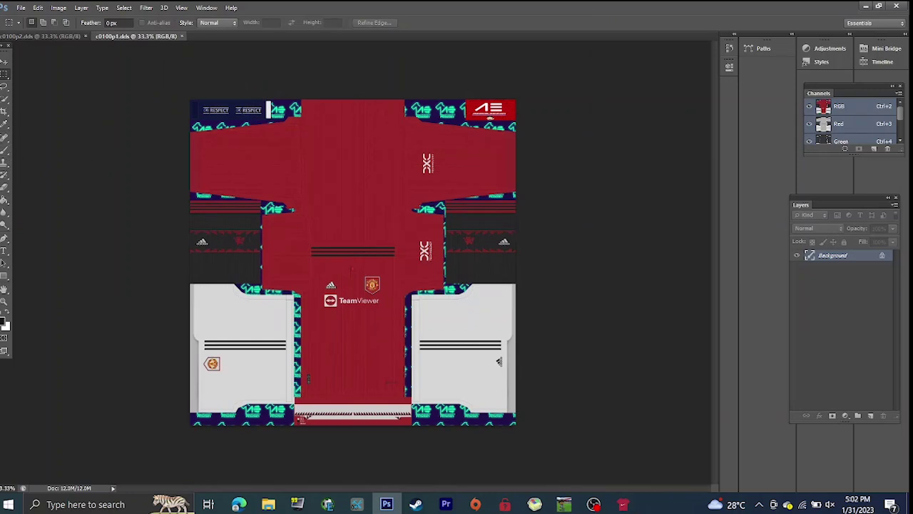
# Select both black shorts panels in c0100p2.dds with the Quick Selection tool, cut them to the clipboard and undo the cut
pyautogui.click(5, 100)
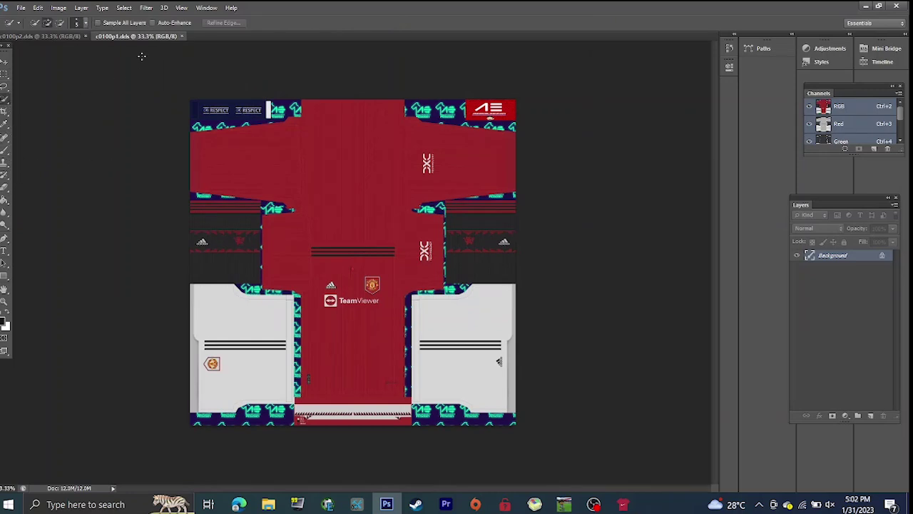
pyautogui.click(43, 36)
pyautogui.moveTo(219, 339); pyautogui.dragTo(233, 346)
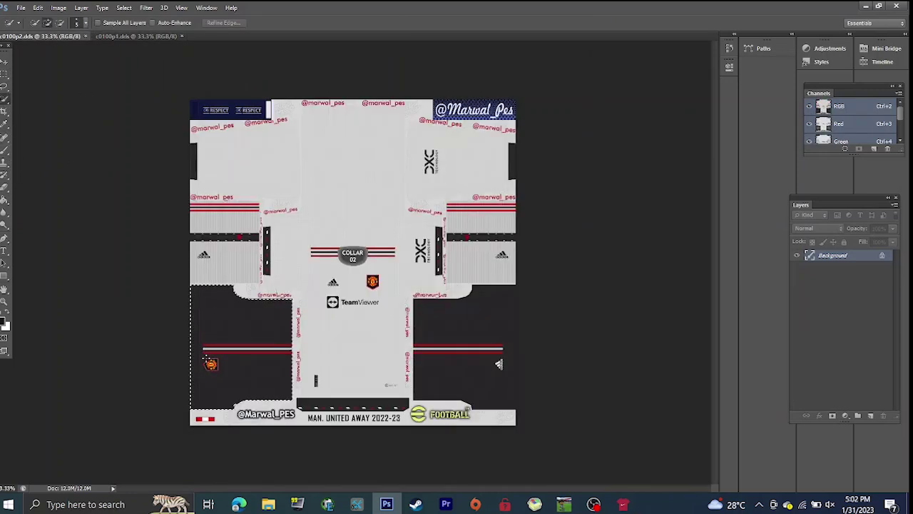
pyautogui.moveTo(453, 324)
pyautogui.mouseDown()
pyautogui.moveTo(477, 368)
pyautogui.moveTo(499, 364)
pyautogui.mouseUp()
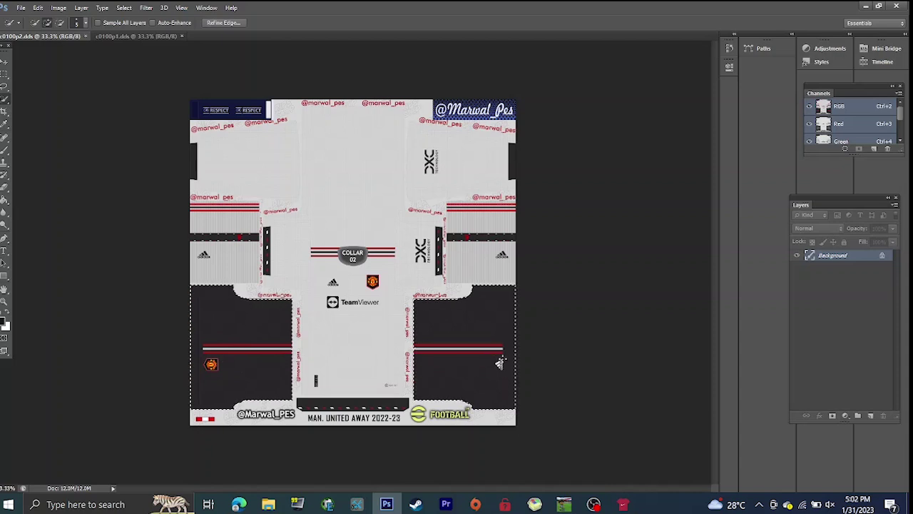
pyautogui.hotkey('ctrl', 'x')
pyautogui.hotkey('ctrl', 'z')
# Paste the black shorts into c0100p1.dds and move them over the white shorts panels
pyautogui.click(120, 36)
pyautogui.click(4, 64)
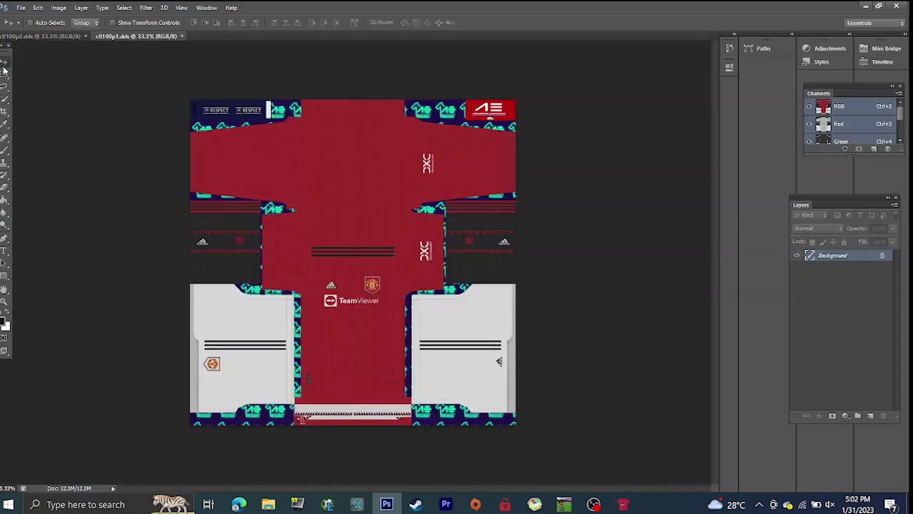
pyautogui.hotkey('ctrl', 'v')
pyautogui.moveTo(471, 333); pyautogui.dragTo(466, 410)
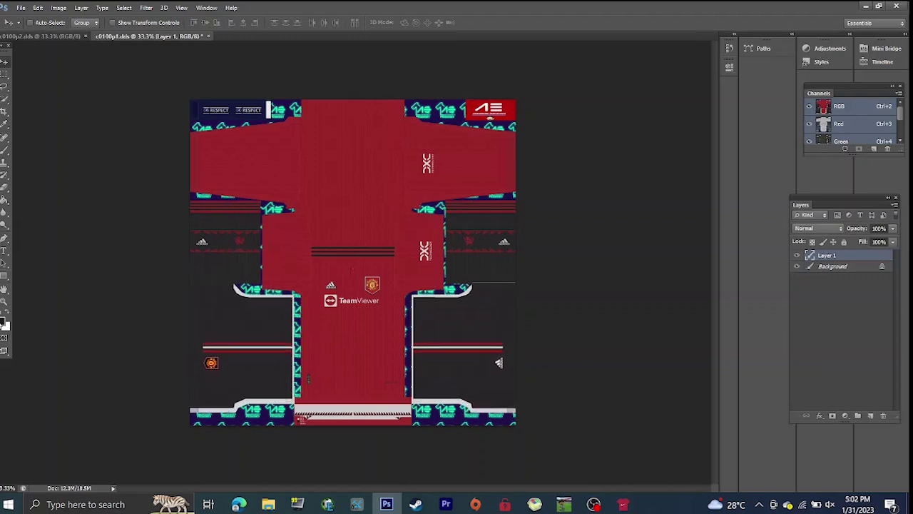
# Convert the Background into a regular layer and fill the white shorts edges with the dark colour #292529 using the Paint Bucket
pyautogui.click(5, 324)
pyautogui.press('Escape')
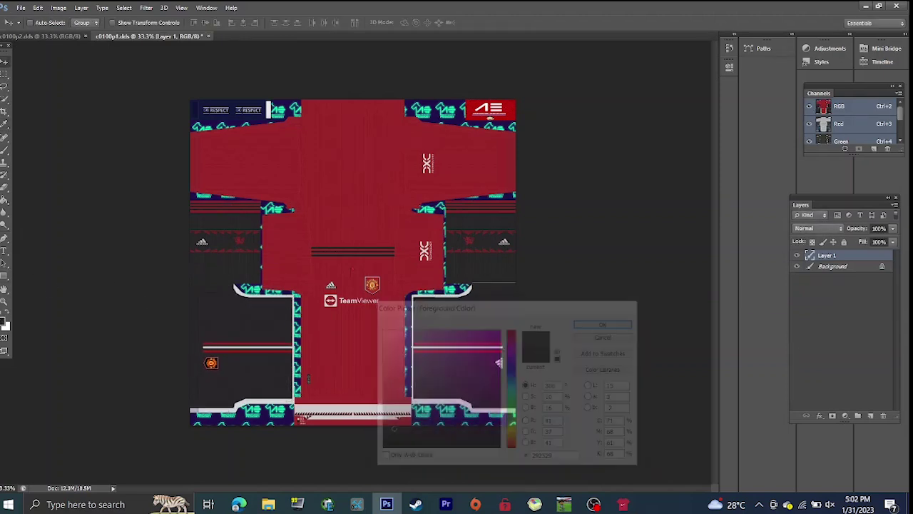
pyautogui.click(5, 201)
pyautogui.click(858, 268)
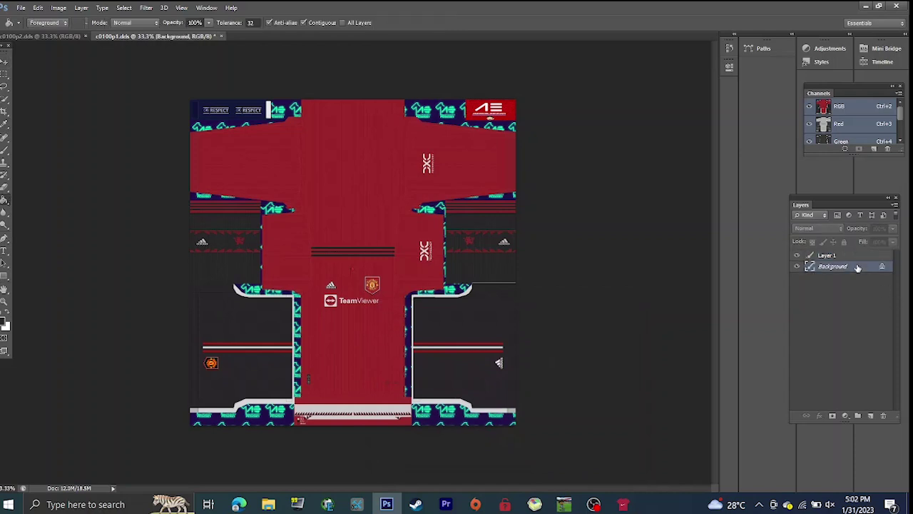
pyautogui.rightClick(858, 268)
pyautogui.click(835, 270)
pyautogui.press('Return')
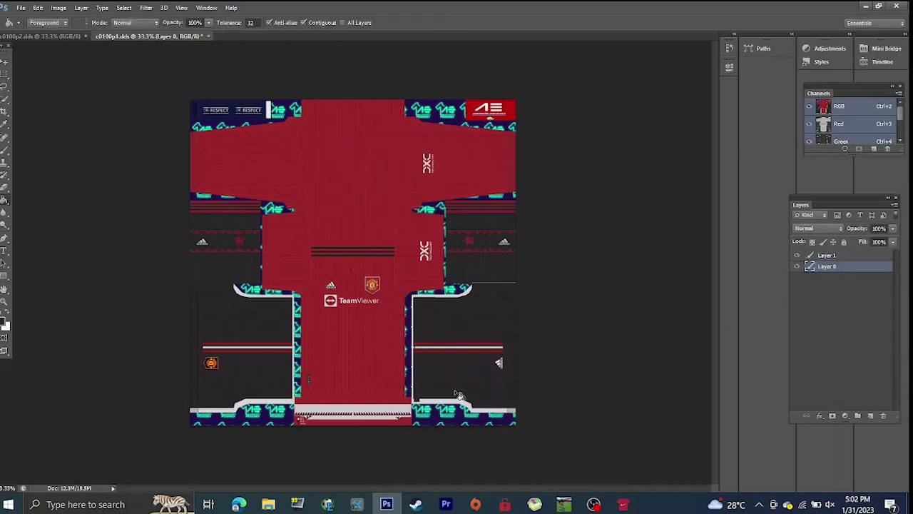
pyautogui.click(451, 405)
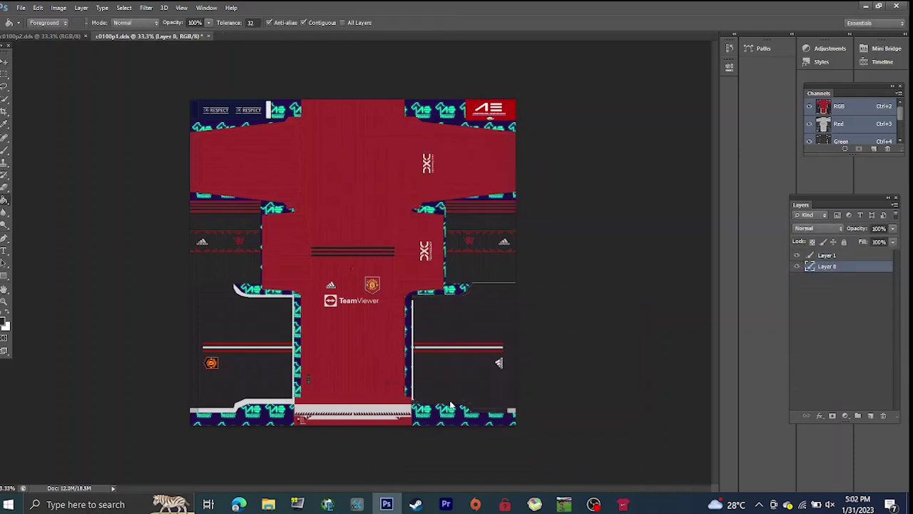
pyautogui.click(259, 300)
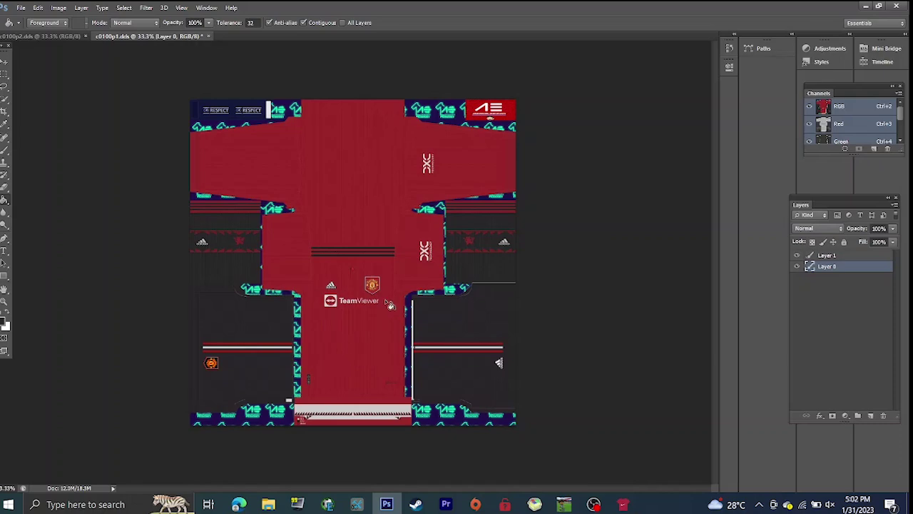
# Save the edited kit as c0100p4.dds in D3D/DDS format in the unicolor texture folder
pyautogui.hotkey('ctrl', 'shift', 's')
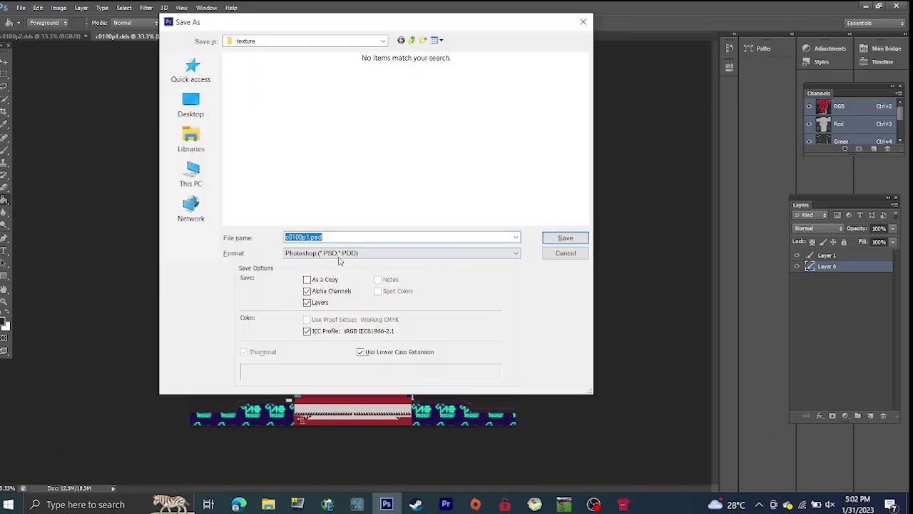
pyautogui.click(340, 255)
pyautogui.click(330, 292)
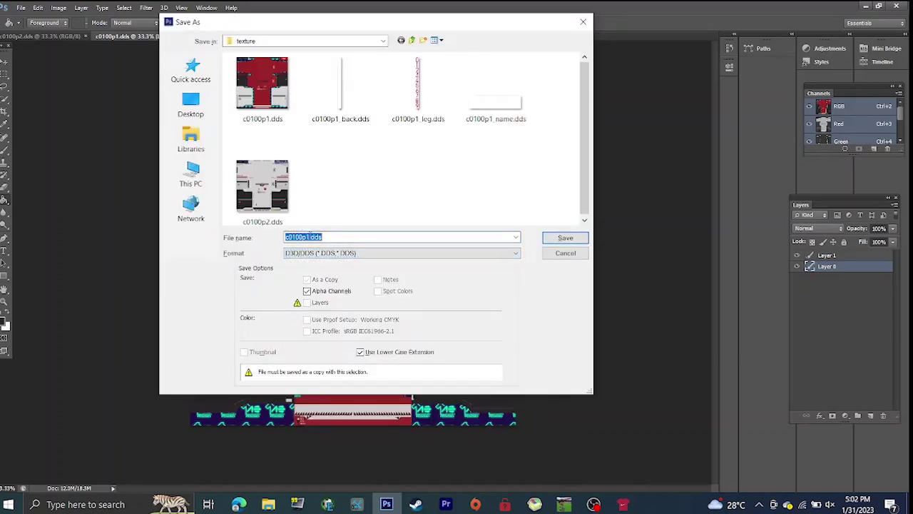
pyautogui.click(309, 238)
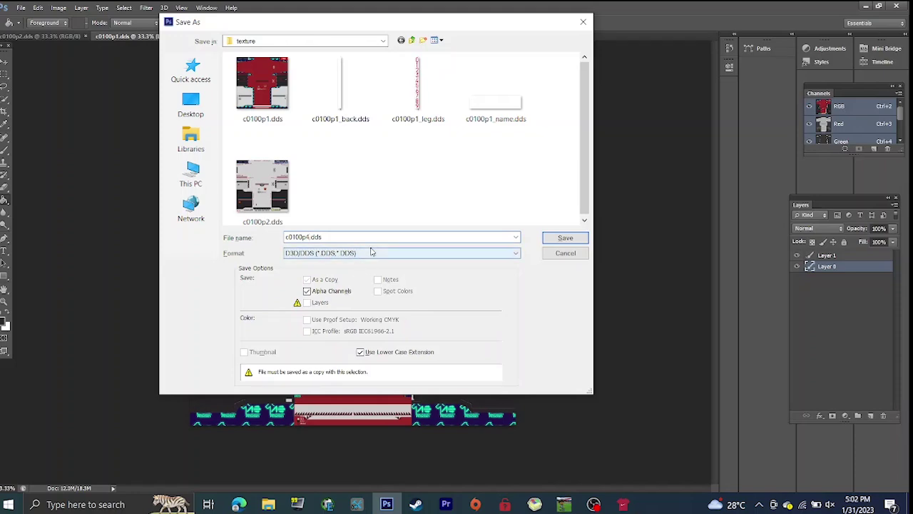
pyautogui.press('Return')
pyautogui.press('Return')
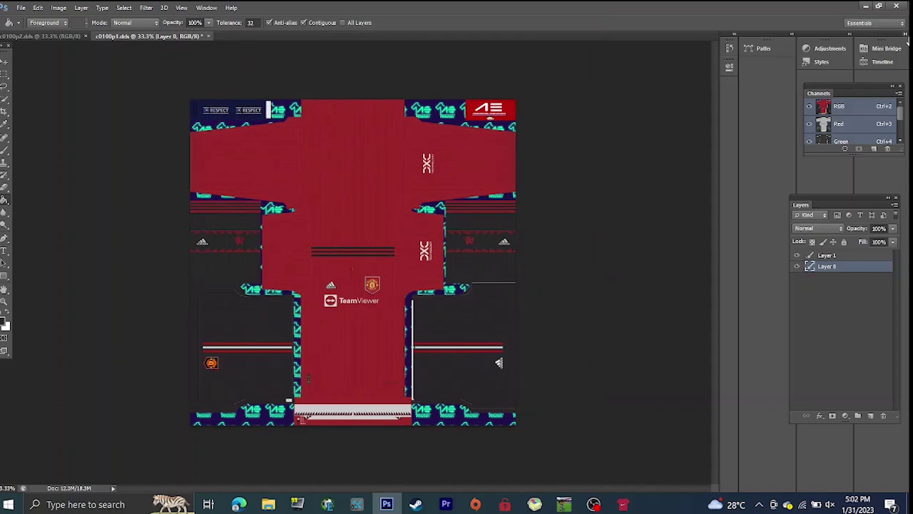
# Switch to File Explorer and delete c0100p1.dds, c0100p2.dds and c0100p1_leg.dds from the unicolor texture folder
pyautogui.click(865, 7)
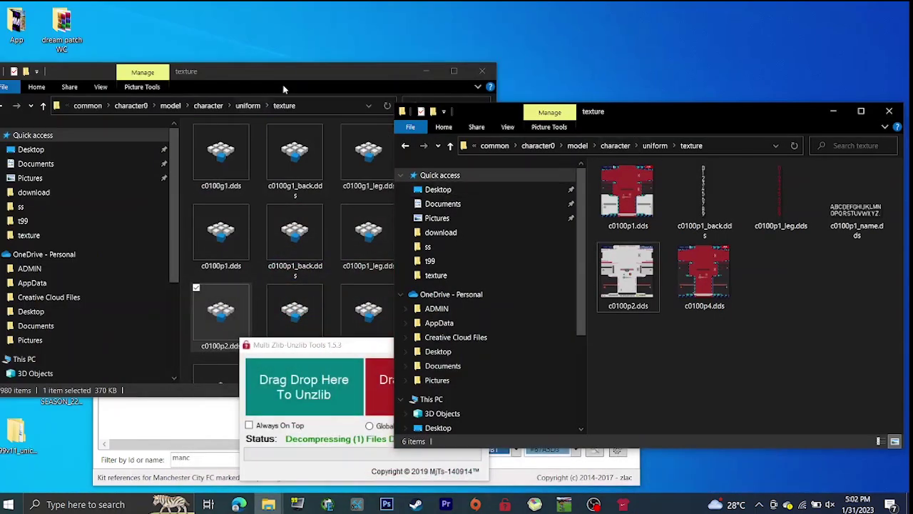
pyautogui.click(336, 436)
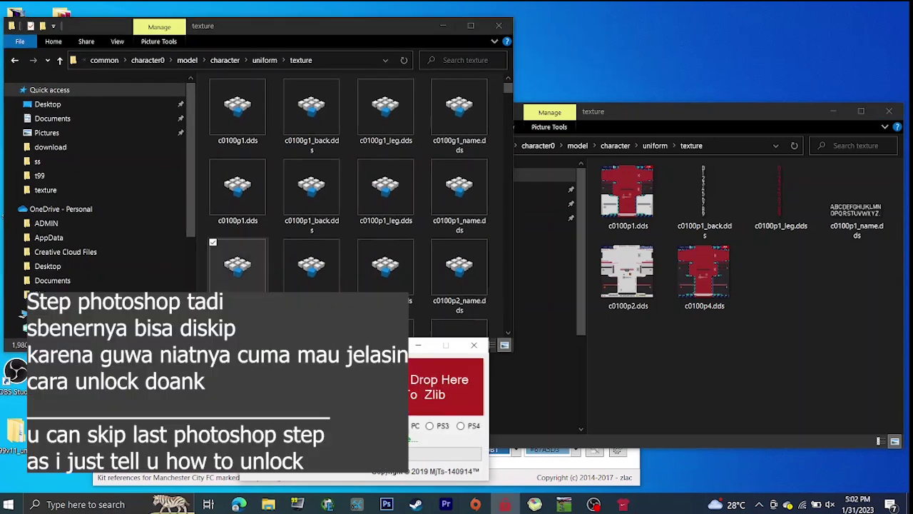
pyautogui.click(600, 212)
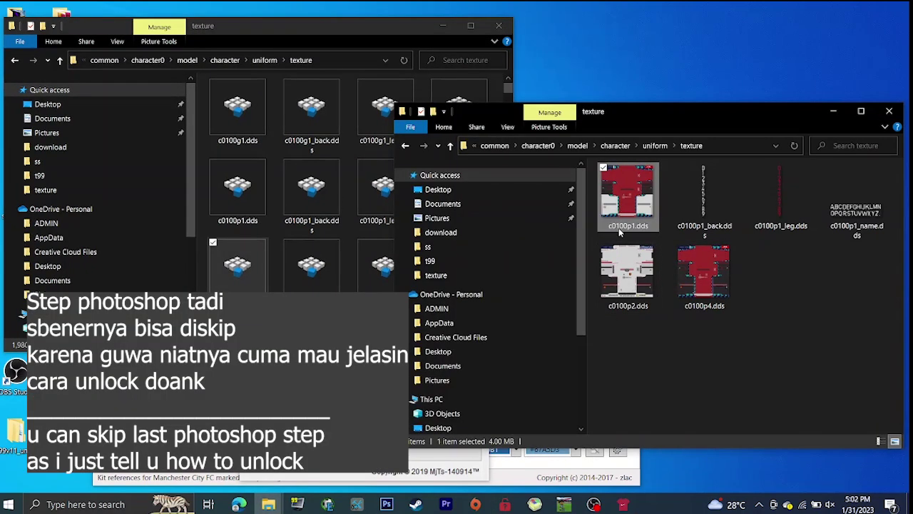
pyautogui.keyDown('ctrl'); pyautogui.click(618, 260); pyautogui.keyUp('ctrl')
pyautogui.press('Delete')
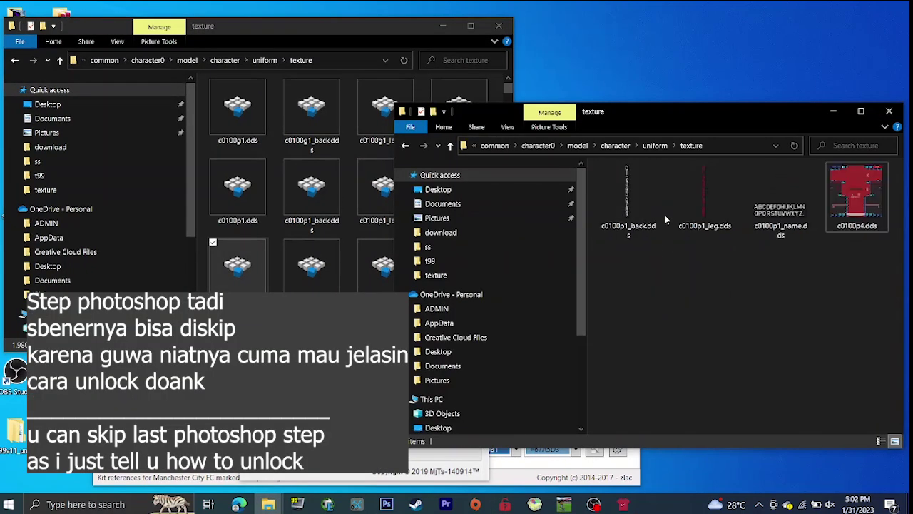
pyautogui.click(783, 228)
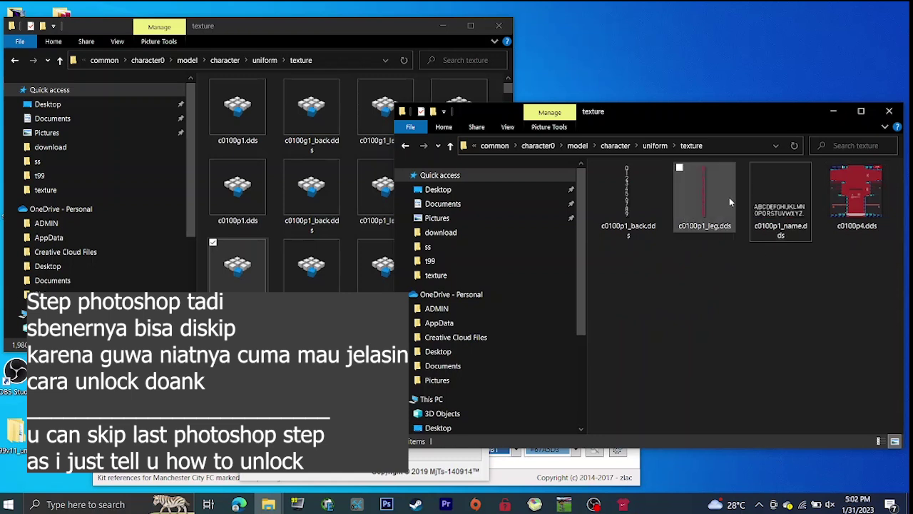
pyautogui.click(703, 212)
pyautogui.press('Delete')
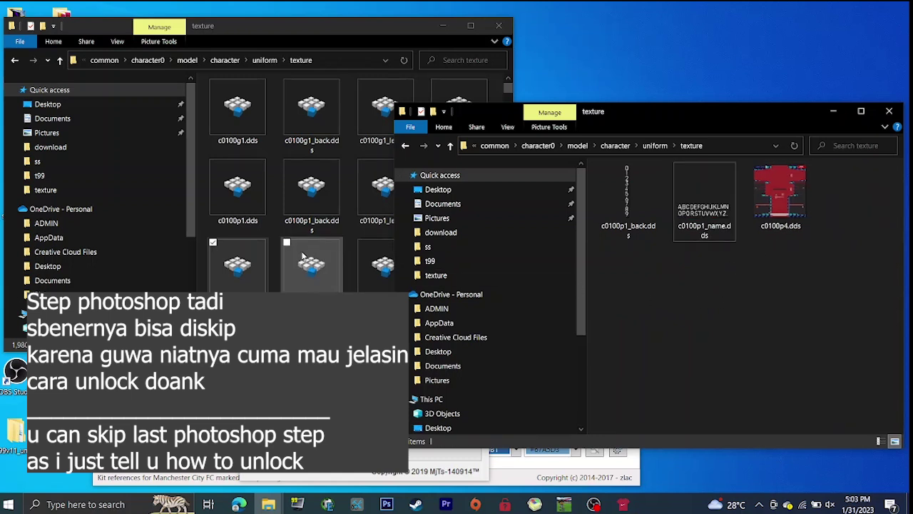
# Copy c0100p2_leg.dds from the kitpack's texture folder into the unicolor texture folder and unzlib it
pyautogui.click(314, 270)
pyautogui.moveTo(389, 283); pyautogui.dragTo(712, 258)
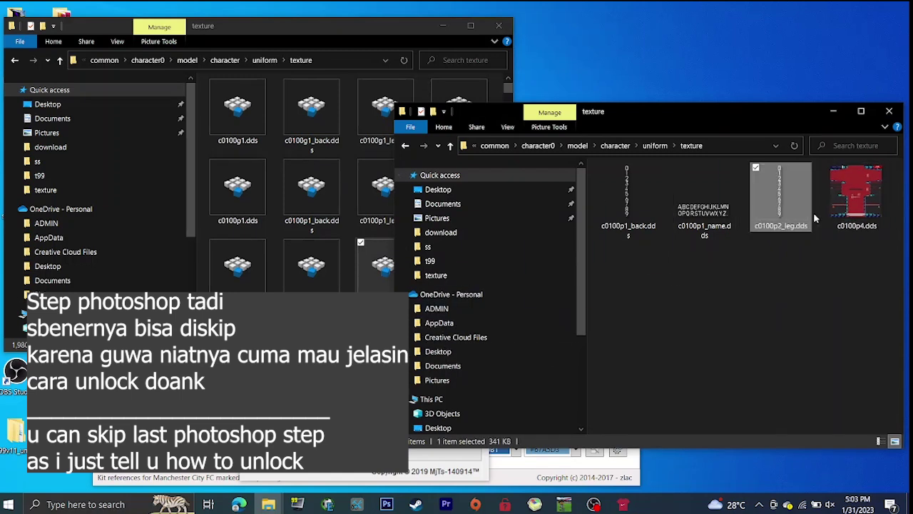
pyautogui.click(814, 216)
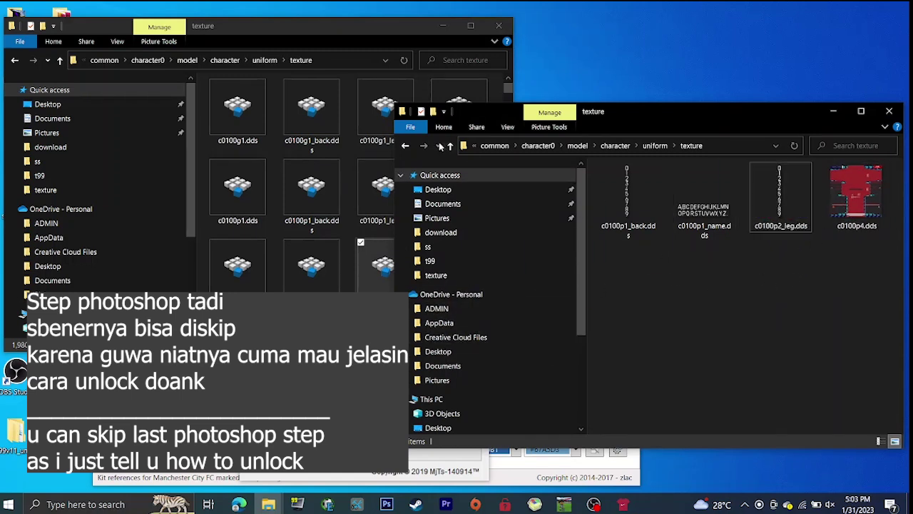
# Switch to Kit Manager and load 100_CL_4th_realUni.bin from team folder 100 inside the t99v11_unicolor folder
pyautogui.click(565, 505)
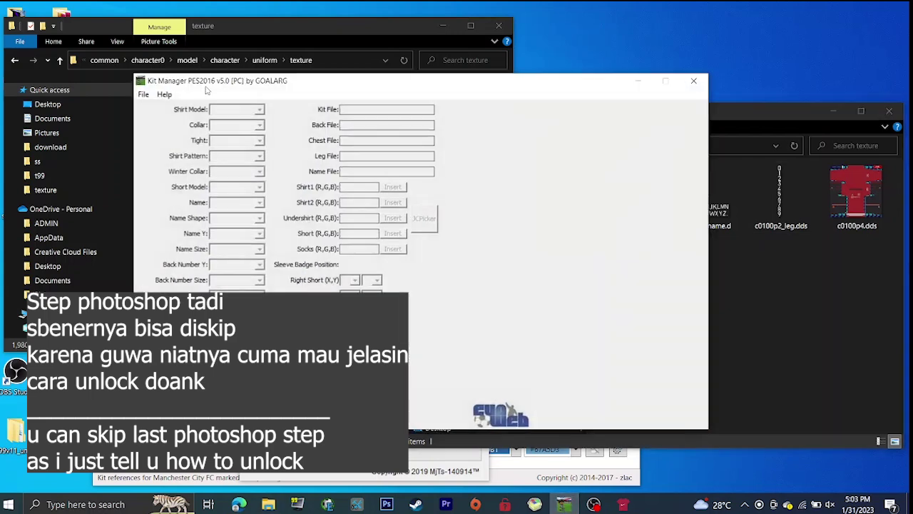
pyautogui.click(144, 94)
pyautogui.click(202, 108)
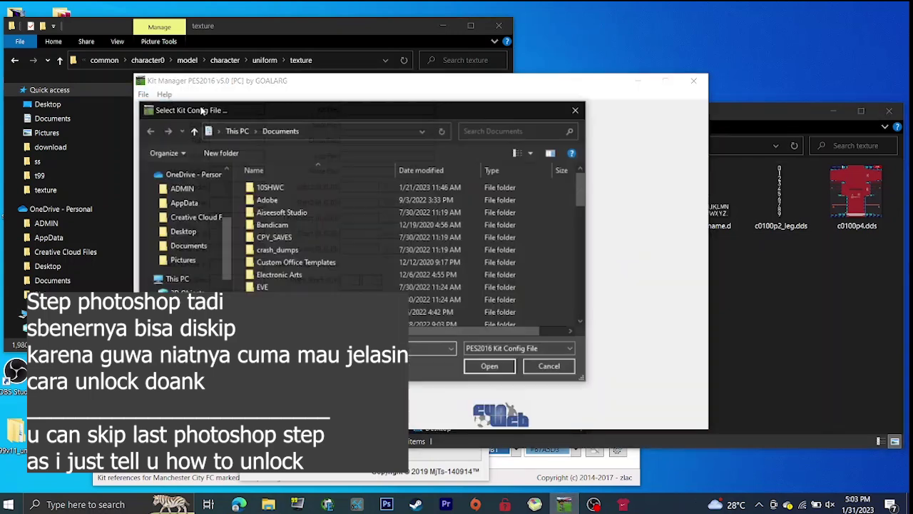
pyautogui.click(182, 231)
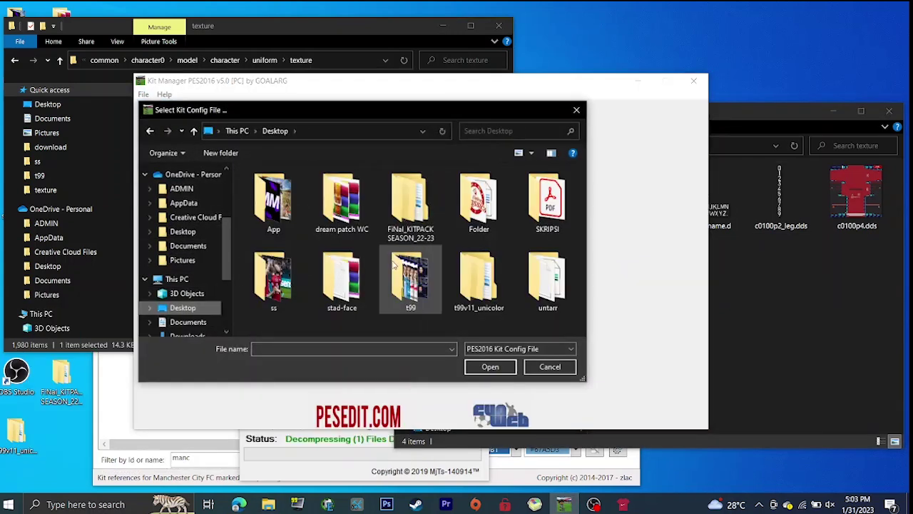
pyautogui.doubleClick(488, 294)
pyautogui.doubleClick(307, 187)
pyautogui.doubleClick(307, 187)
pyautogui.doubleClick(307, 186)
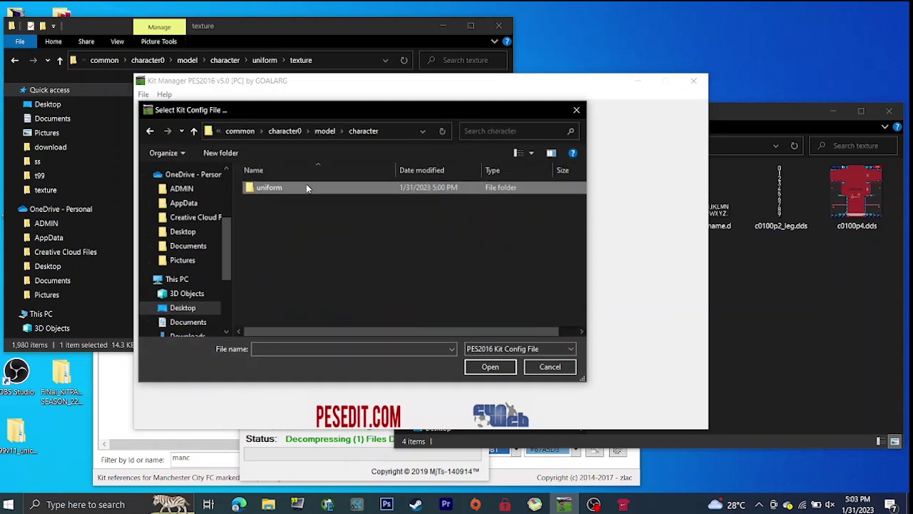
pyautogui.doubleClick(306, 185)
pyautogui.doubleClick(297, 189)
pyautogui.doubleClick(298, 188)
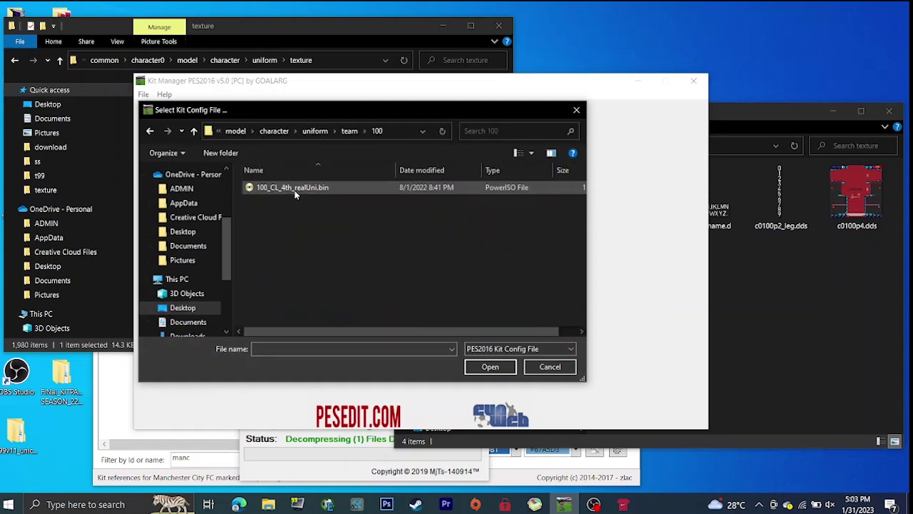
pyautogui.doubleClick(312, 189)
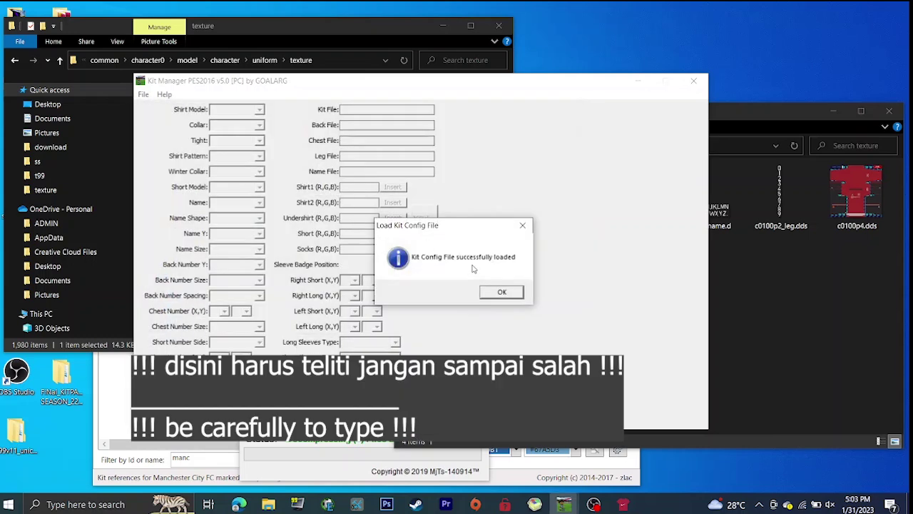
pyautogui.click(499, 291)
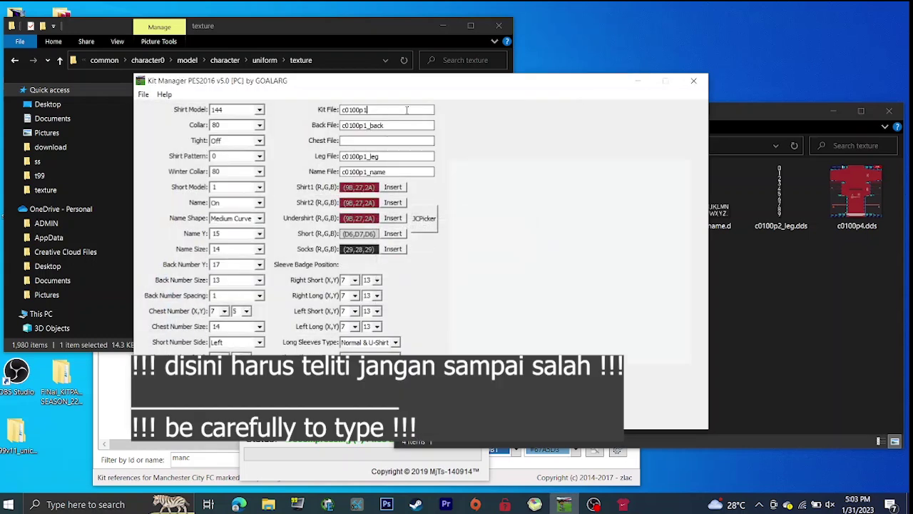
# Copy the name of the c0100p4.dds texture and set it as the Kit File entry, c0100p4
pyautogui.click(857, 207)
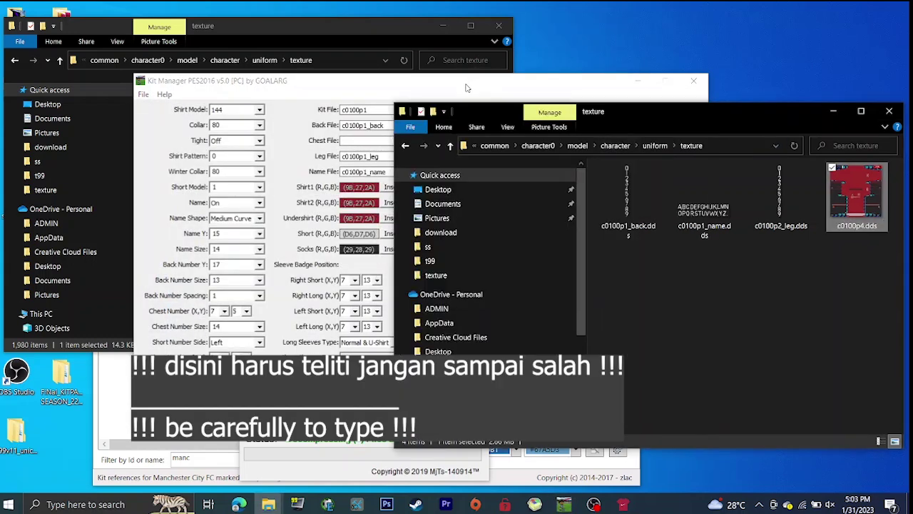
pyautogui.moveTo(468, 87); pyautogui.dragTo(414, 96)
pyautogui.click(866, 187)
pyautogui.hotkey('ctrl', 'c')
pyautogui.press('F2')
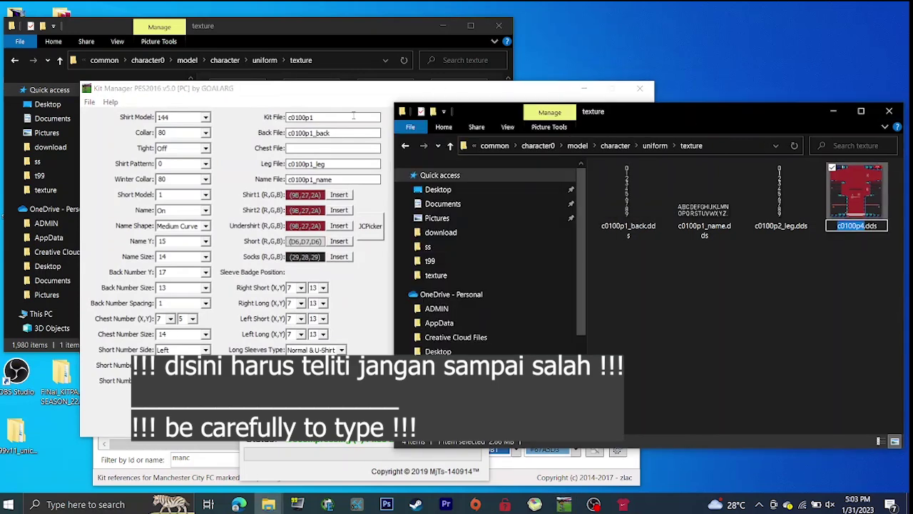
pyautogui.click(352, 117)
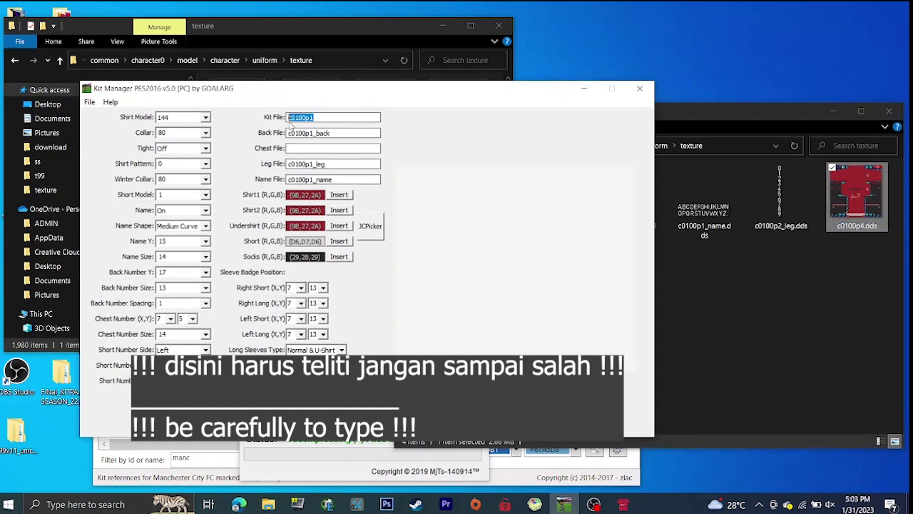
pyautogui.hotkey('ctrl', 'v')
# Rename c0100p2_leg.dds in the unicolor texture folder as c0100p4_leg.dds
pyautogui.click(758, 234)
pyautogui.press('F2')
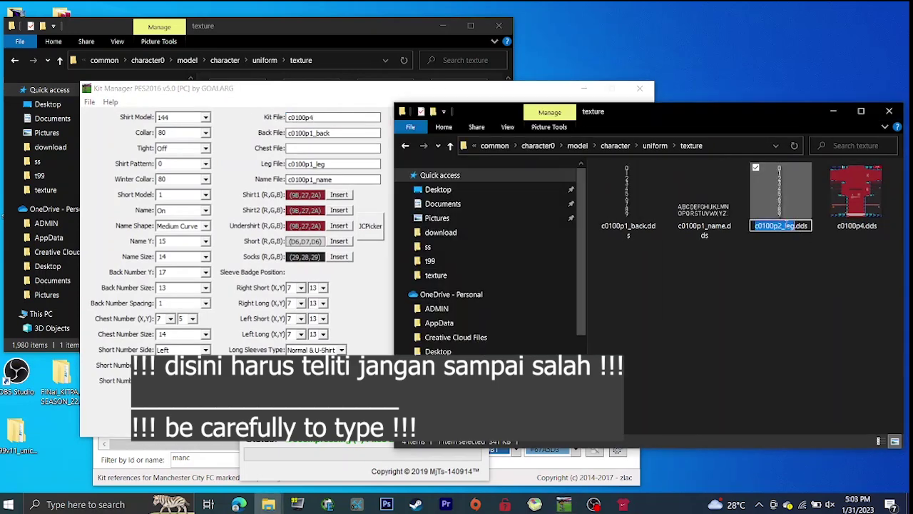
pyautogui.click(783, 226)
pyautogui.press('BackSpace')
pyautogui.write('4')
# Rename c0100p1_name.dds in the unicolor texture folder as c0100p4_name.dds
pyautogui.click(727, 240)
pyautogui.press('F2')
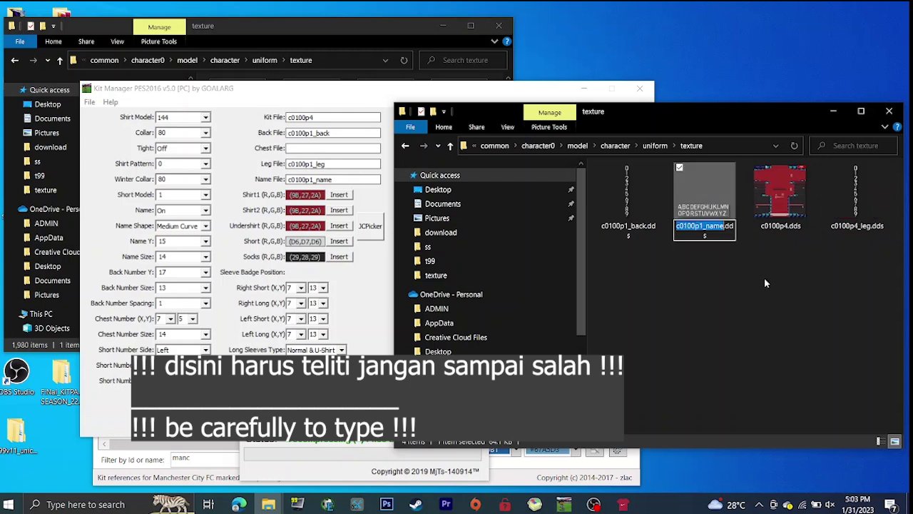
pyautogui.press('Right')
pyautogui.press('Left')
pyautogui.press('Left')
pyautogui.press('Left')
pyautogui.press('Left')
pyautogui.press('Left')
pyautogui.press('BackSpace')
pyautogui.write('4')
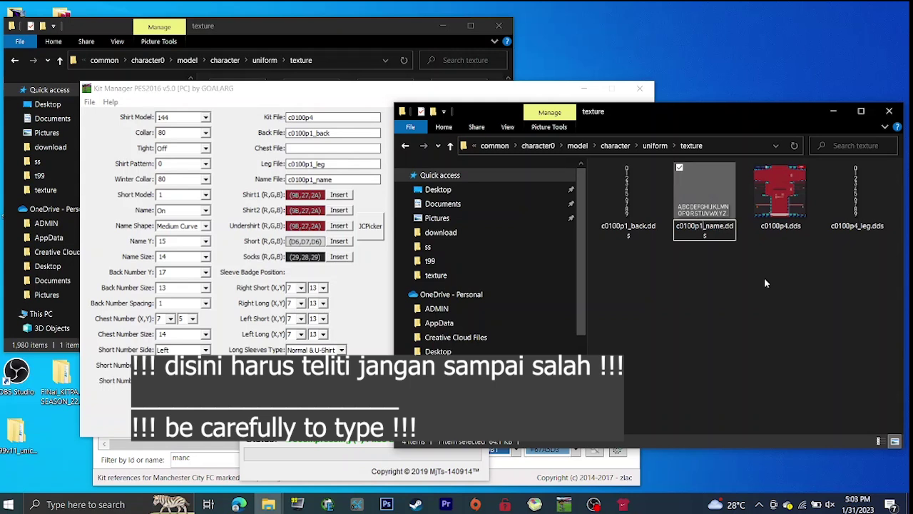
pyautogui.press('Return')
# Rename c0100p1_back.dds in the unicolor texture folder as c0100p4_back.dds
pyautogui.press('Left')
pyautogui.press('Left')
pyautogui.press('F2')
pyautogui.press('Right')
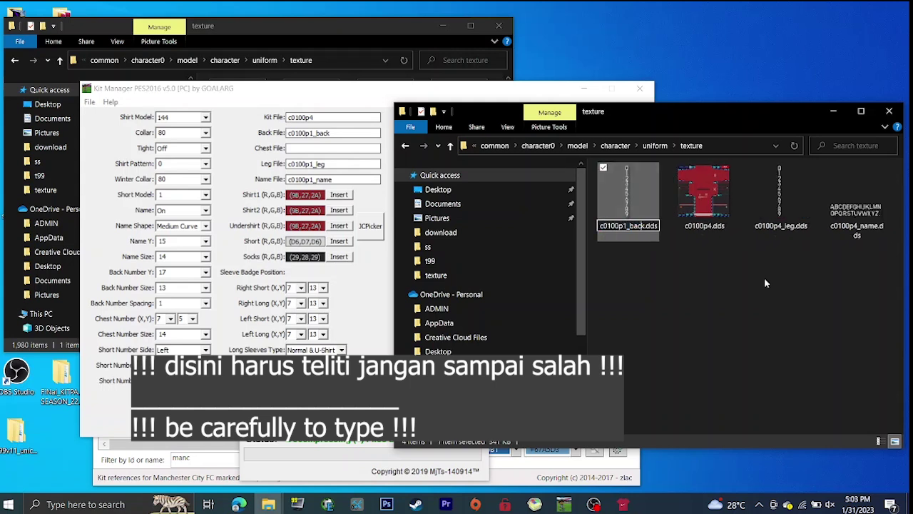
pyautogui.press('Left')
pyautogui.press('Left')
pyautogui.press('Left')
pyautogui.press('Left')
pyautogui.press('Left')
pyautogui.press('BackSpace')
pyautogui.write('4')
pyautogui.press('Return')
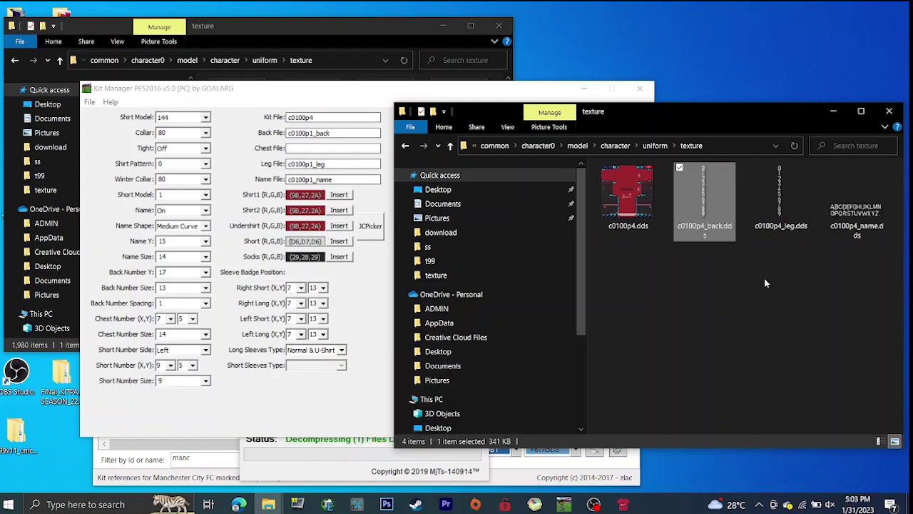
# Set the kit config's Back File to c0100p4_back, Leg File to c0100p4_leg and Name File to c0100p4_name
pyautogui.moveTo(719, 294); pyautogui.dragTo(897, 192)
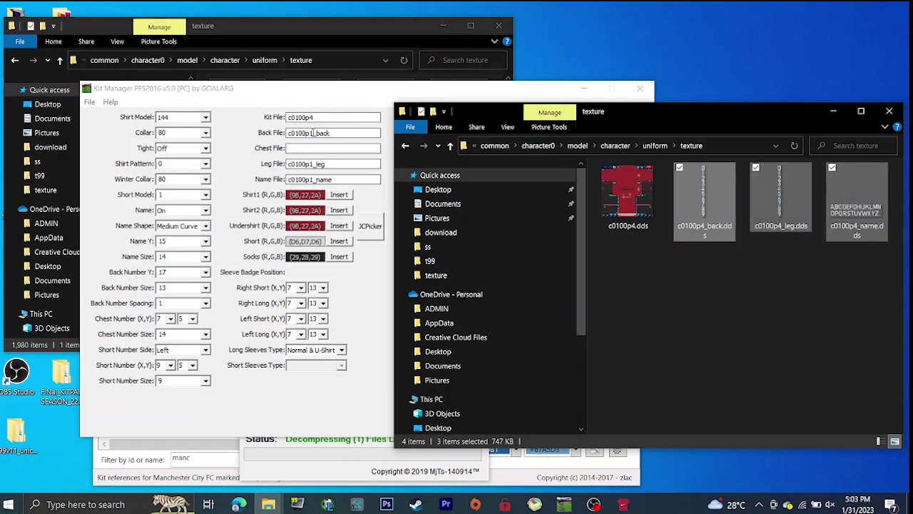
pyautogui.click(312, 133)
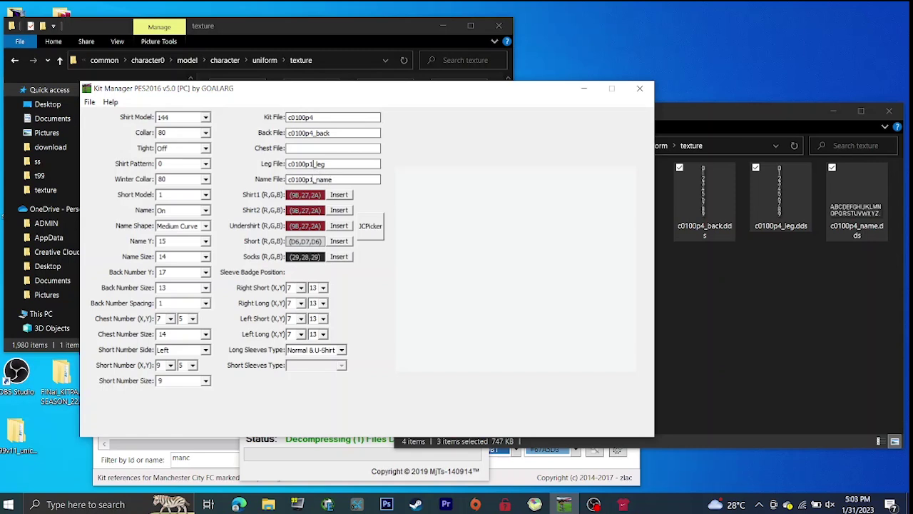
pyautogui.click(312, 164)
pyautogui.press('BackSpace')
pyautogui.write('4')
pyautogui.press('BackSpace')
pyautogui.write('4')
pyautogui.click(168, 132)
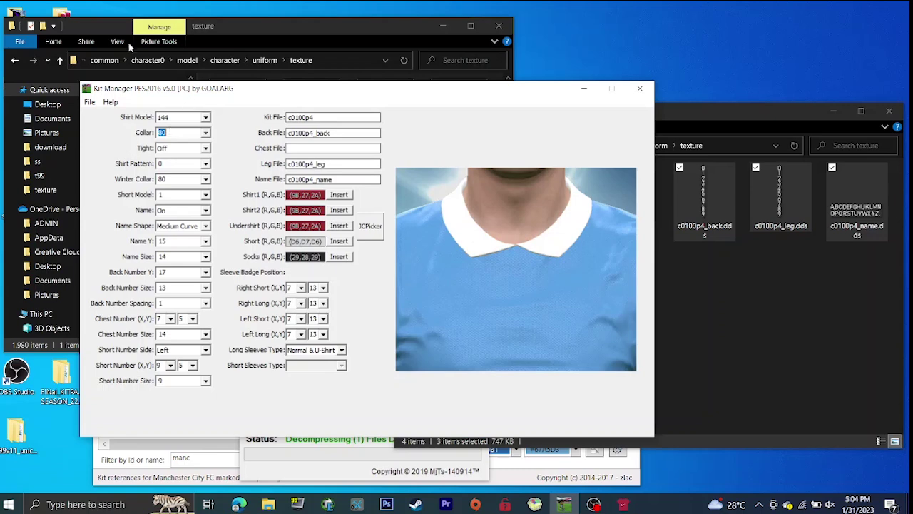
# Save the Manchester United kit config file and minimize Kit Manager
pyautogui.click(90, 102)
pyautogui.click(115, 133)
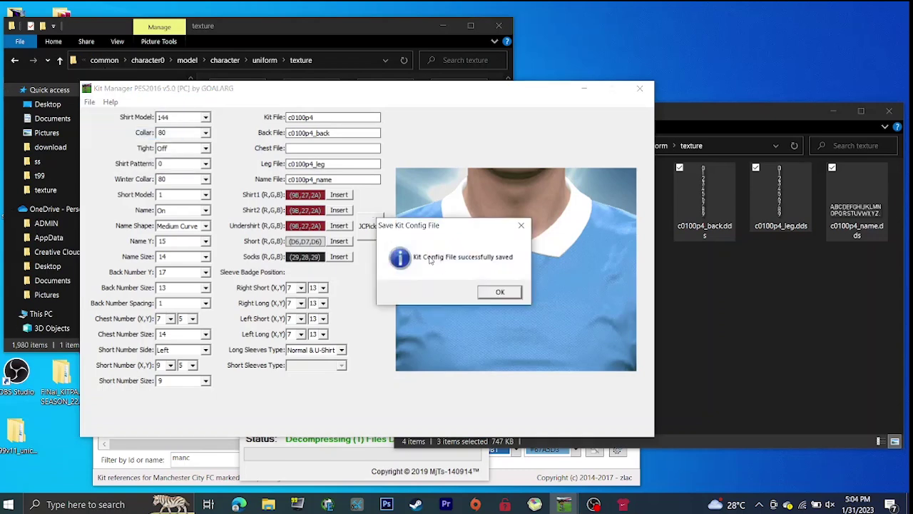
pyautogui.click(499, 293)
pyautogui.click(584, 88)
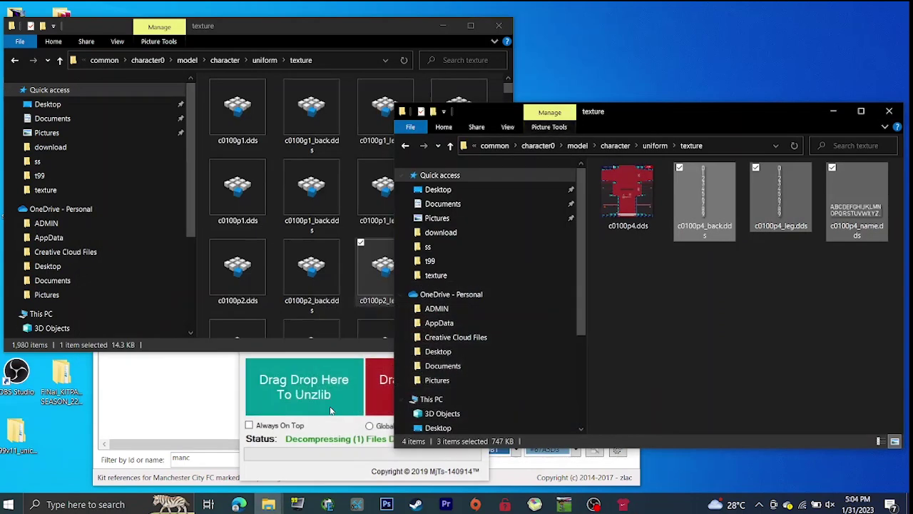
# Switch to PES 2017 Kit Studio and check the team ID and kit entries of Manchester City FC
pyautogui.click(207, 443)
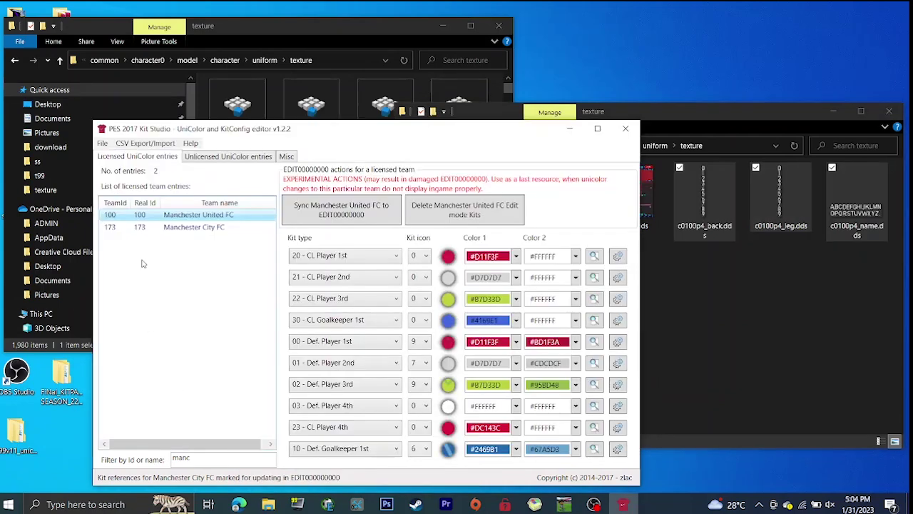
pyautogui.click(228, 227)
pyautogui.click(103, 144)
pyautogui.click(345, 158)
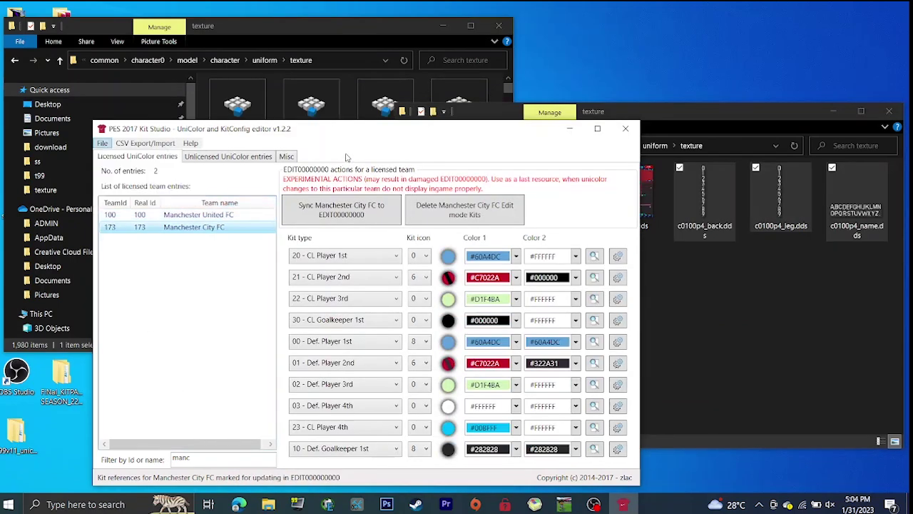
pyautogui.click(570, 129)
# Find u0173p3.dds in the kitpack's texture folder and copy it into the unicolor texture folder
pyautogui.click(335, 107)
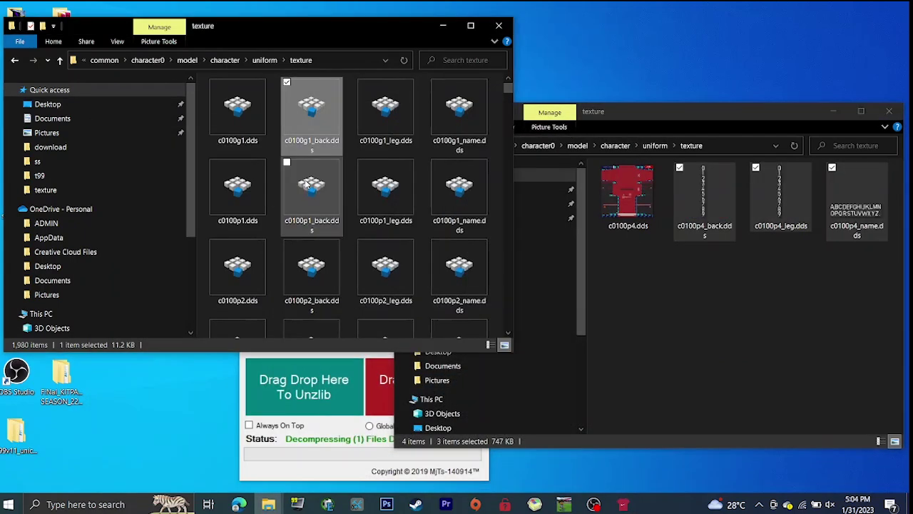
pyautogui.scroll(-10, 307, 184)
pyautogui.click(457, 107)
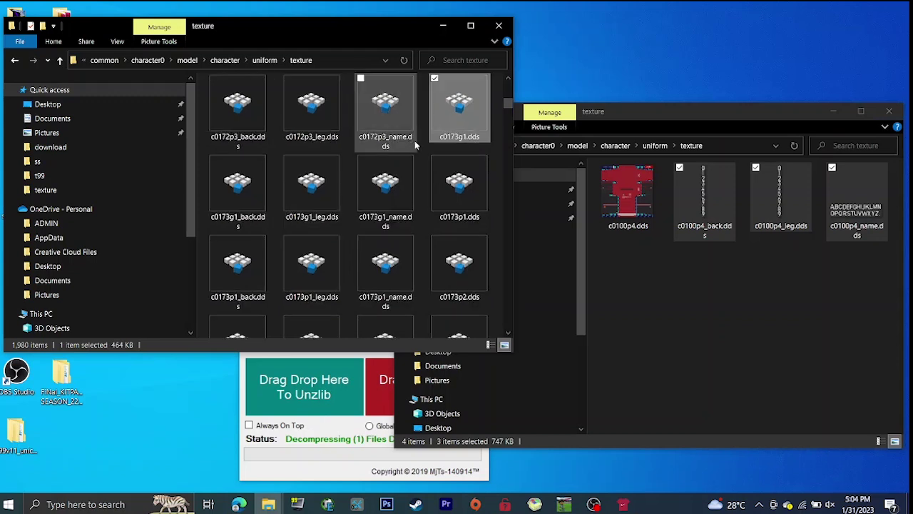
pyautogui.click(229, 266)
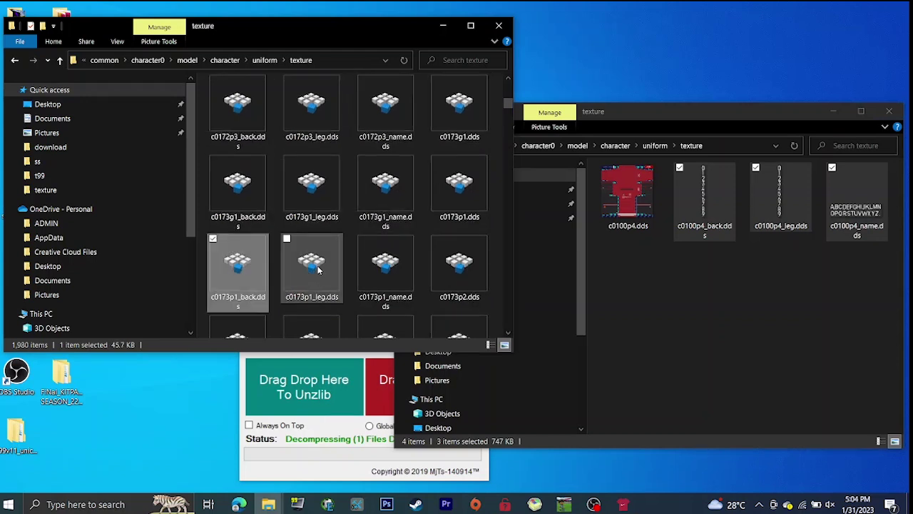
pyautogui.scroll(-2, 321, 265)
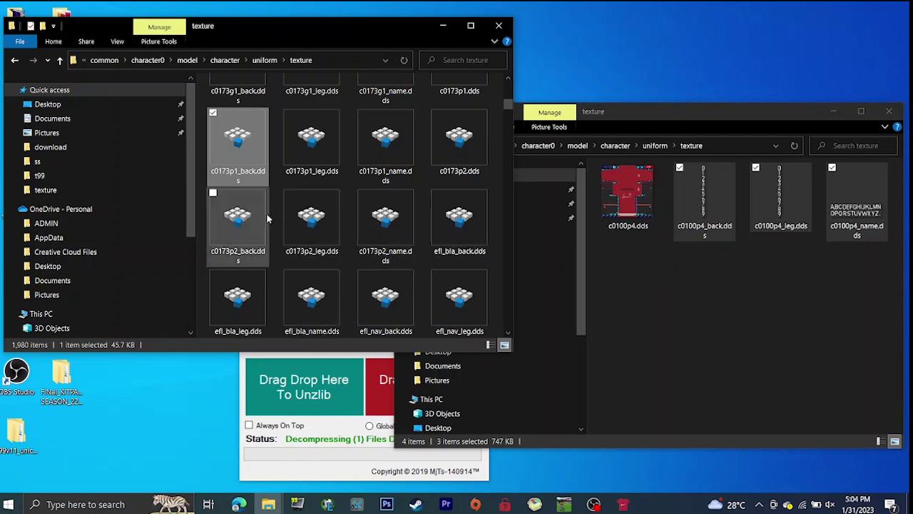
pyautogui.write('u0173')
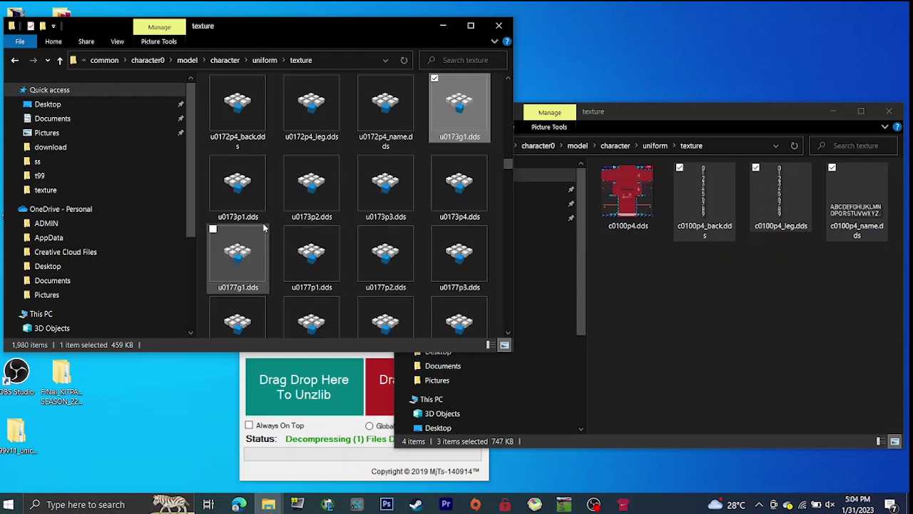
pyautogui.click(386, 190)
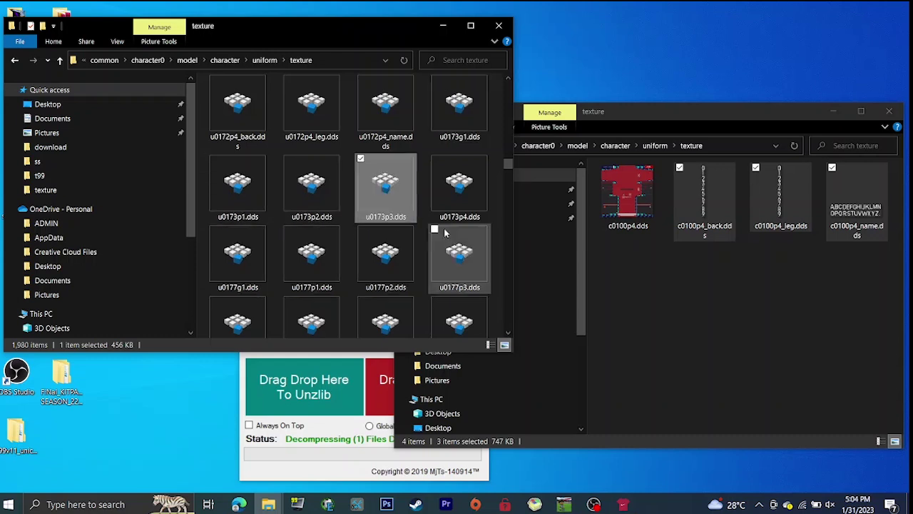
pyautogui.rightClick(381, 187)
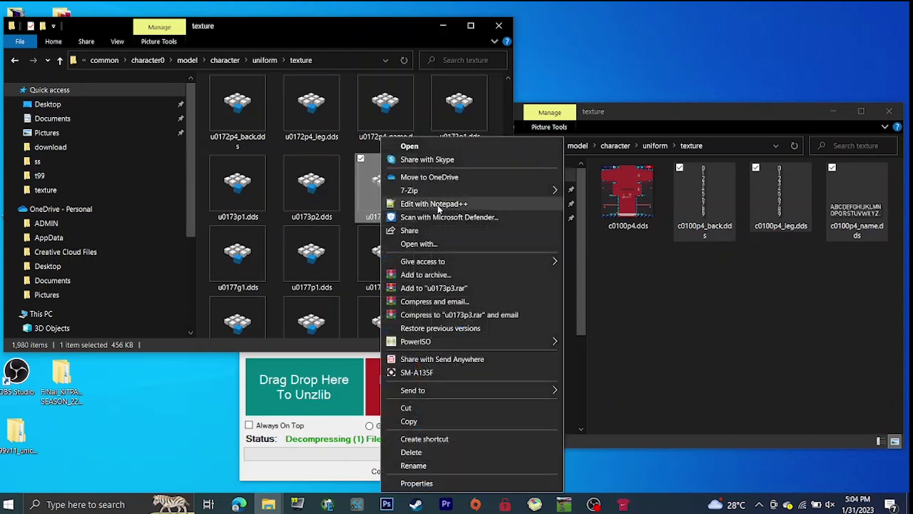
pyautogui.click(457, 415)
pyautogui.click(749, 286)
pyautogui.hotkey('ctrl', 'v')
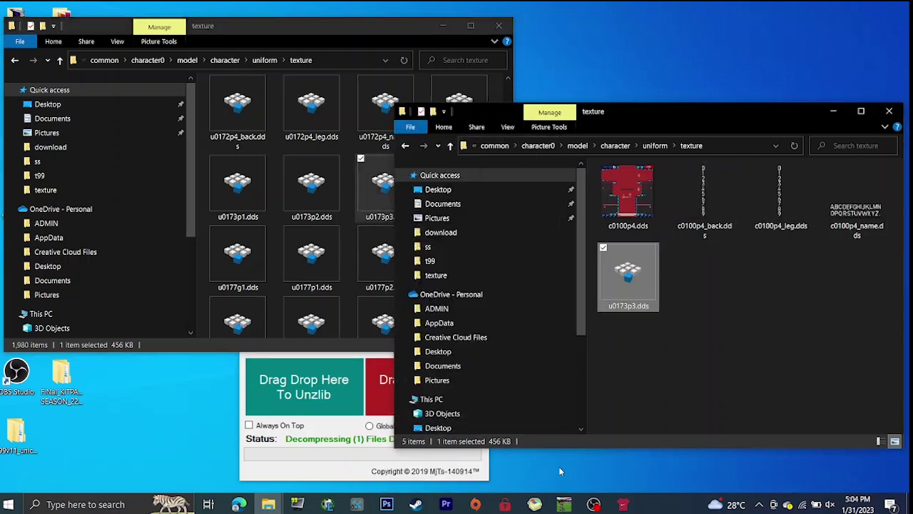
# Unzlib the copied u0173p3.dds with Multi Zlib-Unzlib Tools
pyautogui.click(317, 421)
pyautogui.moveTo(637, 280); pyautogui.dragTo(314, 386)
pyautogui.click(679, 284)
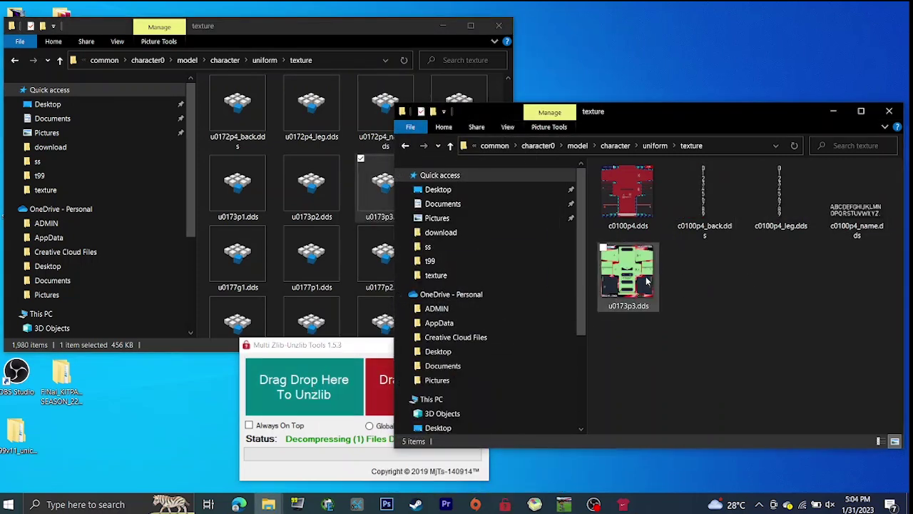
# Switch to Kit Manager and open 173_CL_4th_realUni.bin from the team 173 folder
pyautogui.click(323, 46)
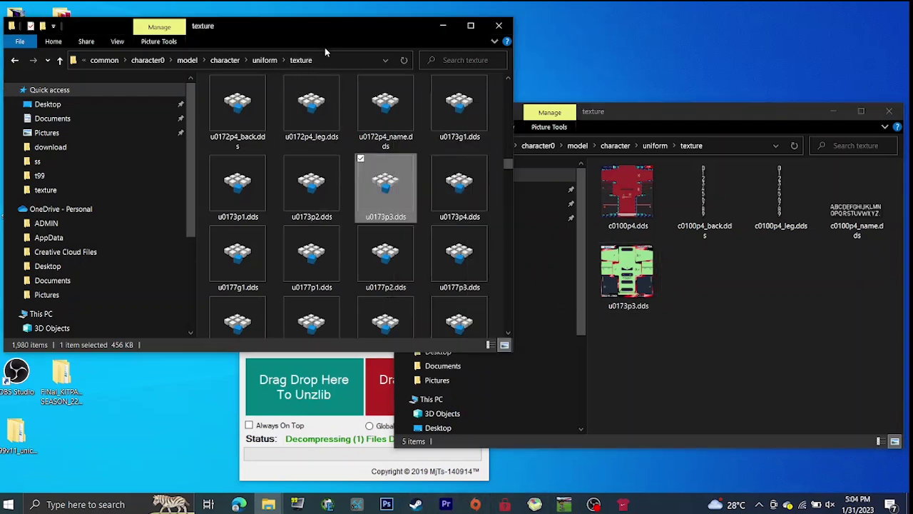
pyautogui.click(347, 221)
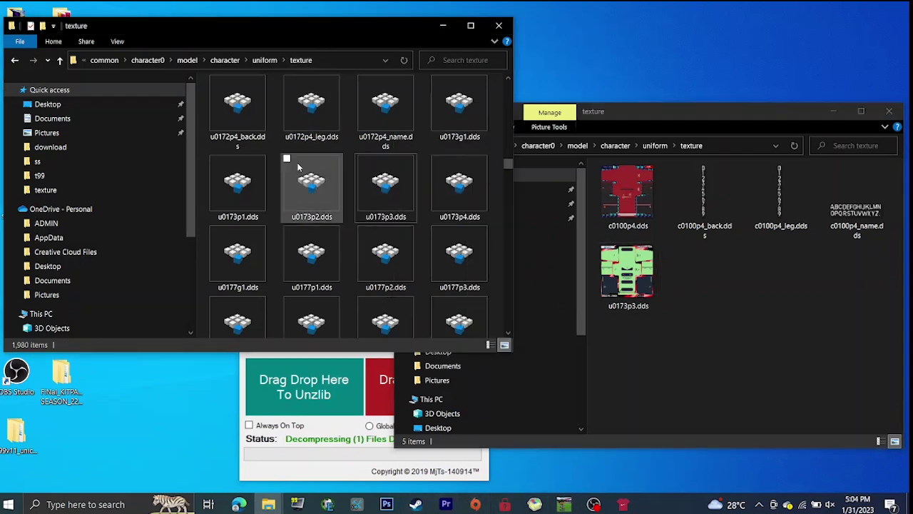
pyautogui.click(563, 505)
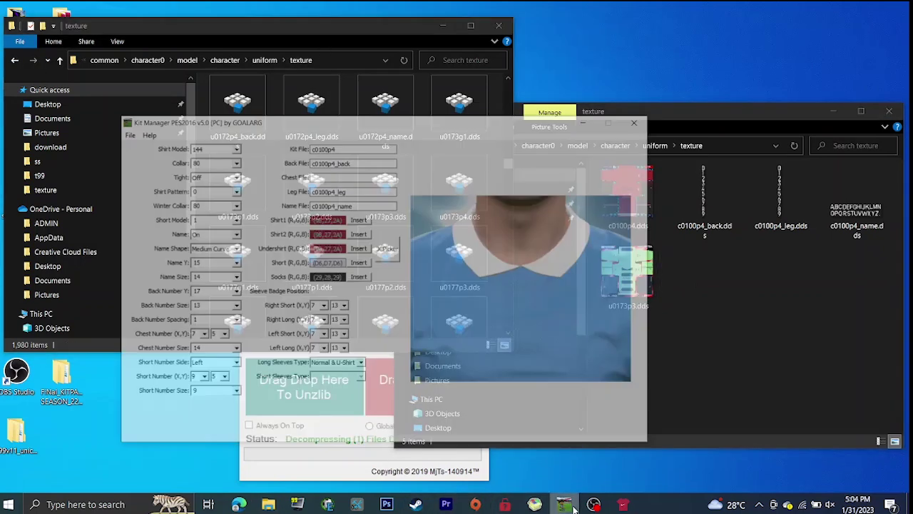
pyautogui.hotkey('ctrl', 'o')
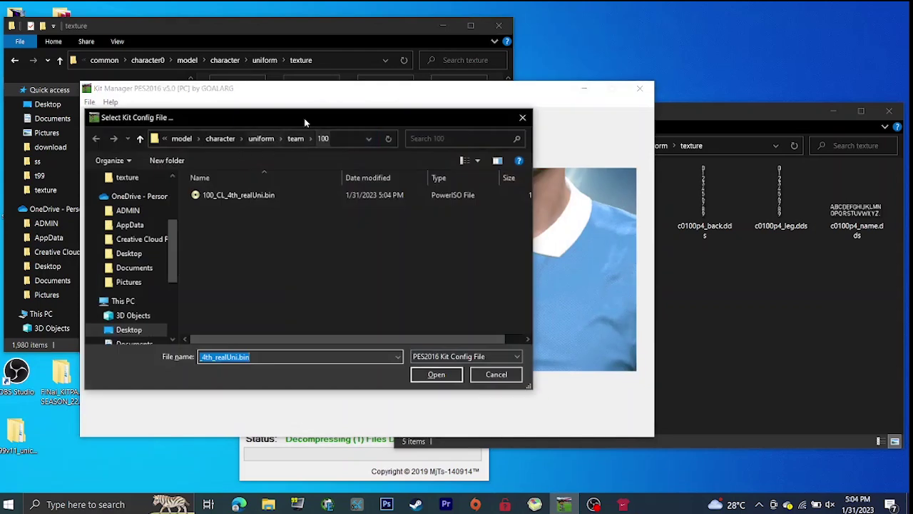
pyautogui.click(296, 139)
pyautogui.doubleClick(243, 207)
pyautogui.click(243, 197)
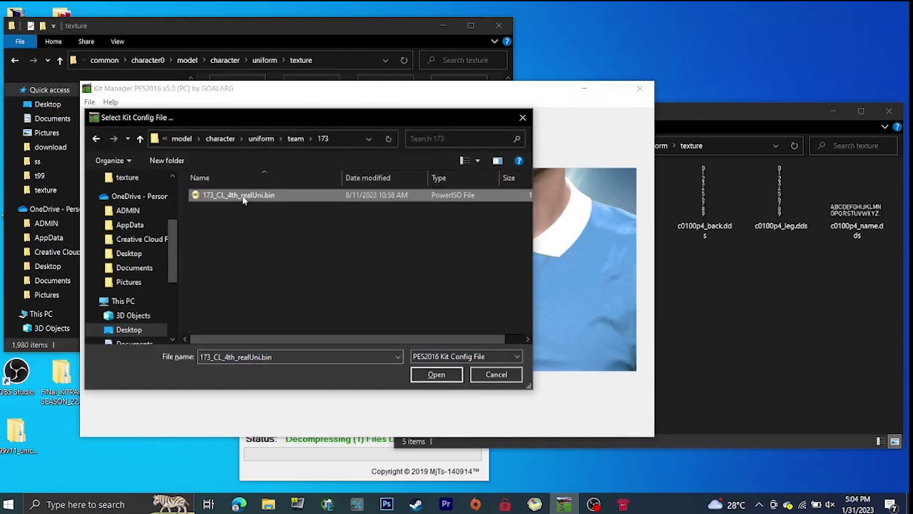
pyautogui.doubleClick(259, 205)
pyautogui.click(496, 292)
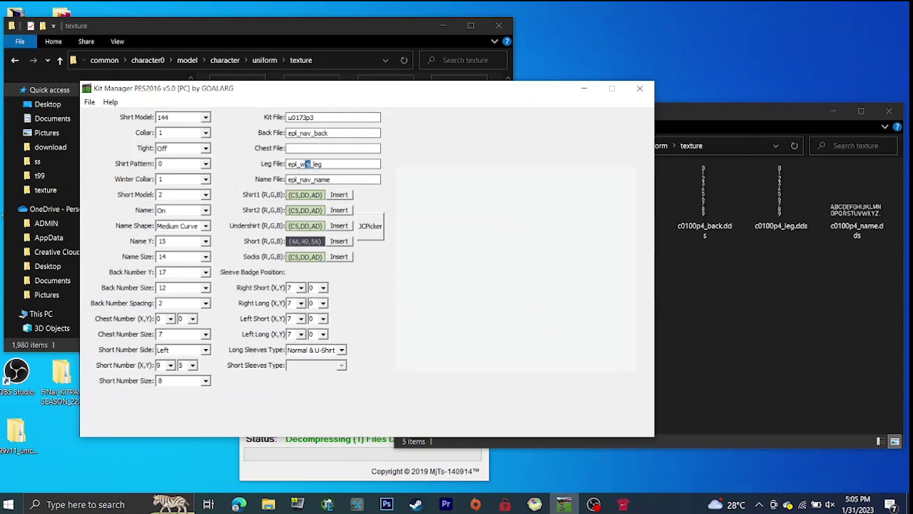
# Set the leg file to epl_nav_leg and the kit file to c0173p3, saving the Manchester City config
pyautogui.write('nav')
pyautogui.hotkey('ctrl', 's')
pyautogui.click(489, 292)
pyautogui.write('c')
pyautogui.hotkey('ctrl', 's')
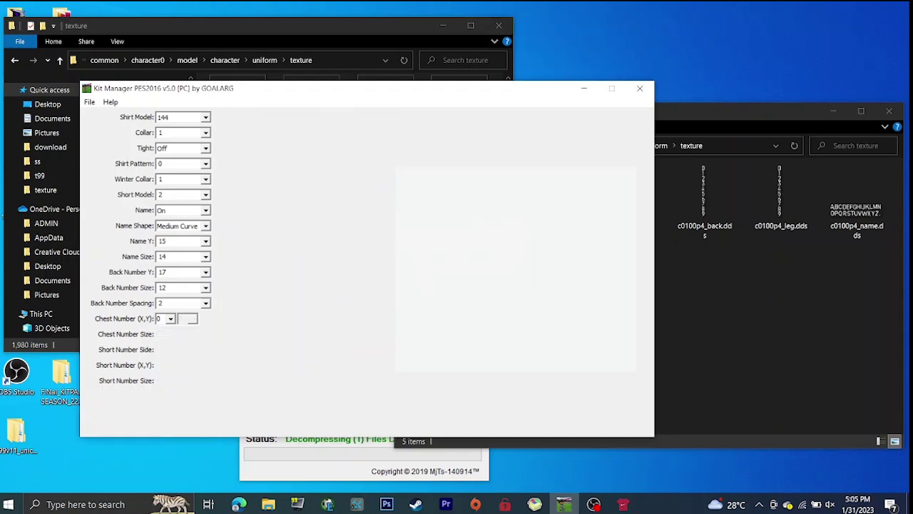
pyautogui.press('Return')
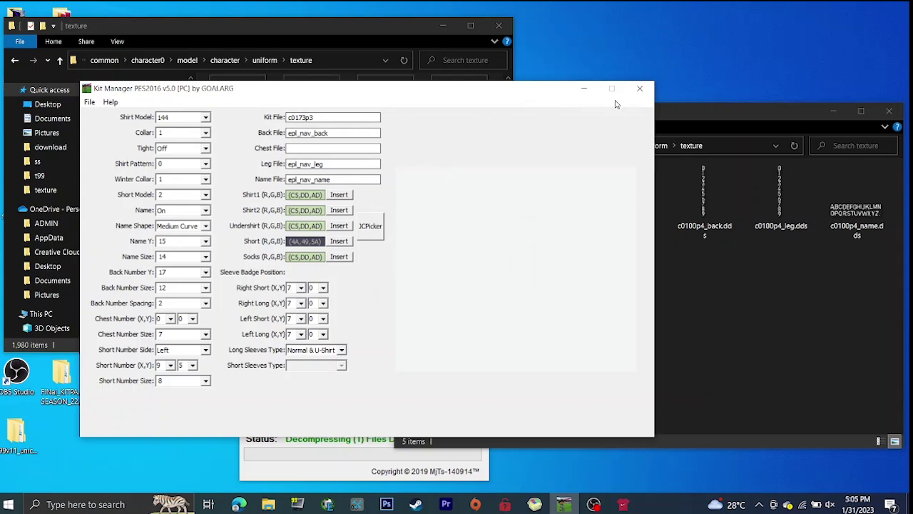
# Switch to Photoshop, close the two Manchester United textures without saving and open u0173p3.dds
pyautogui.click(722, 257)
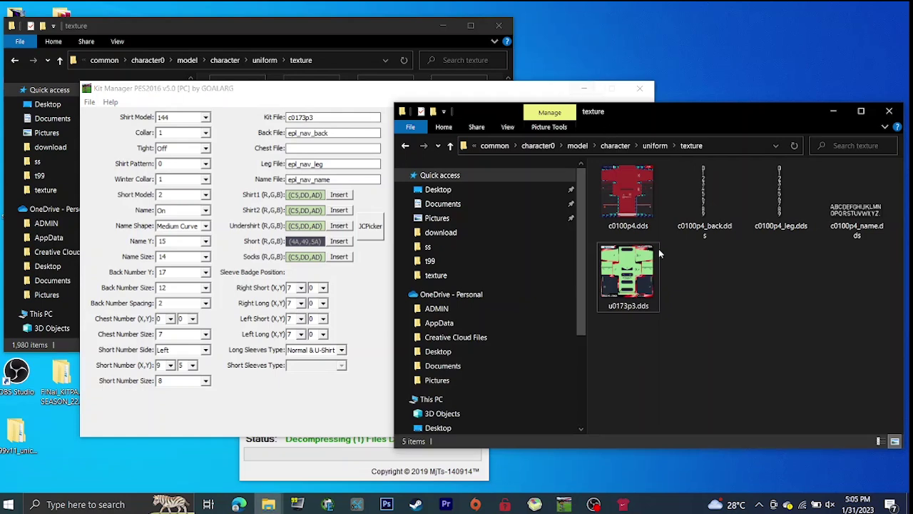
pyautogui.click(386, 505)
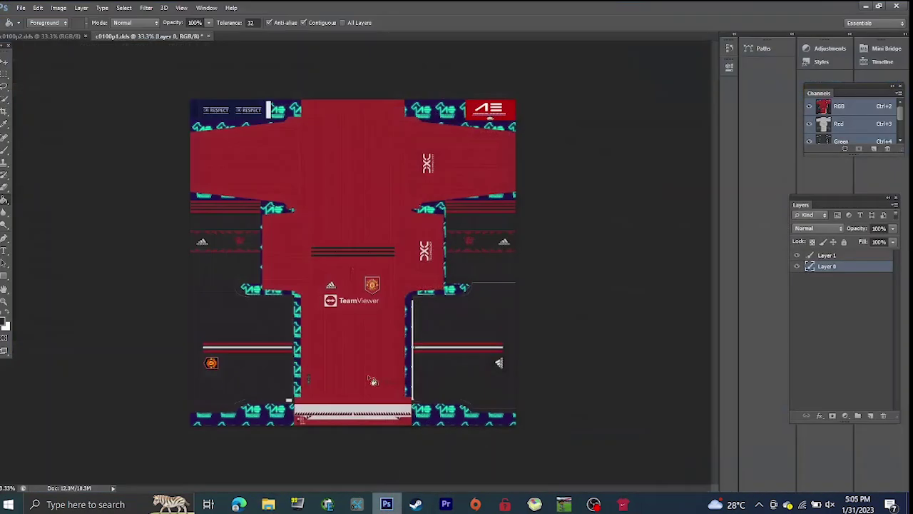
pyautogui.click(209, 36)
pyautogui.press('n')
pyautogui.click(85, 36)
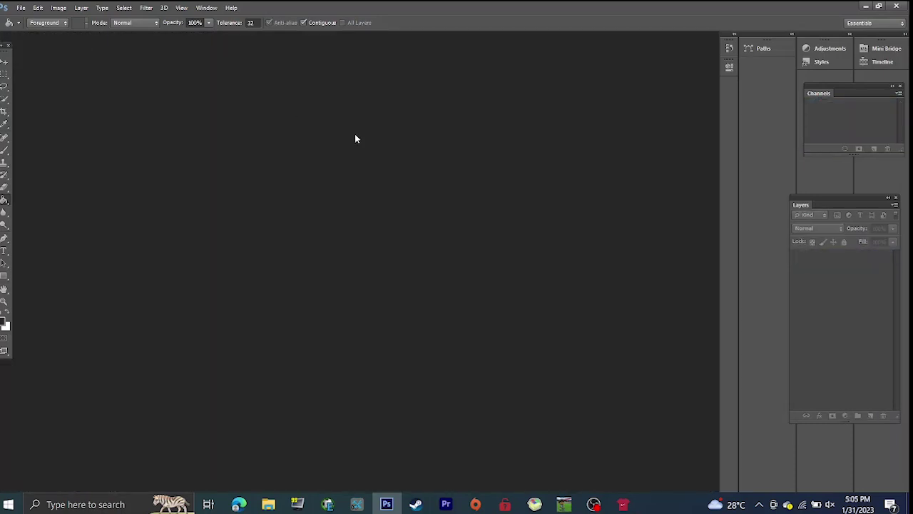
pyautogui.hotkey('ctrl', 'o')
pyautogui.doubleClick(289, 193)
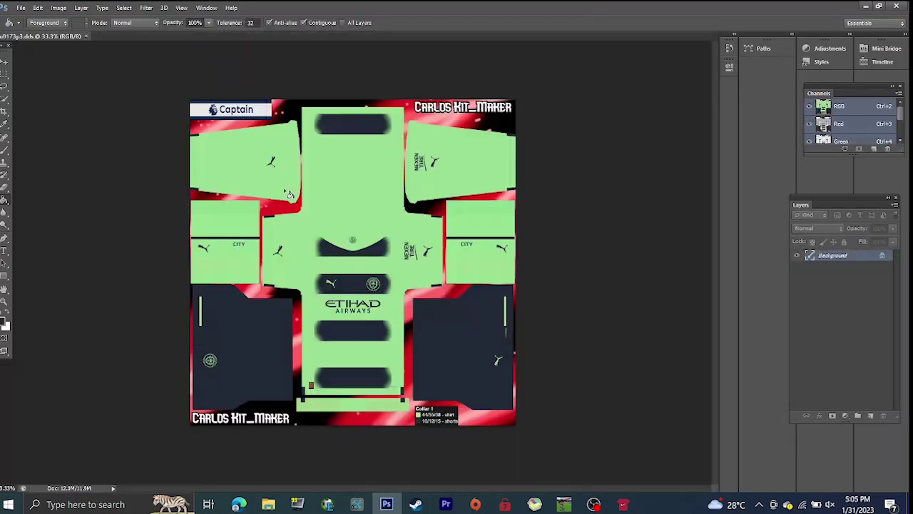
# Sample the shirt's light green as foreground colour and fill both dark shorts panels with the Paint Bucket
pyautogui.click(4, 301)
pyautogui.moveTo(438, 393); pyautogui.dragTo(450, 365)
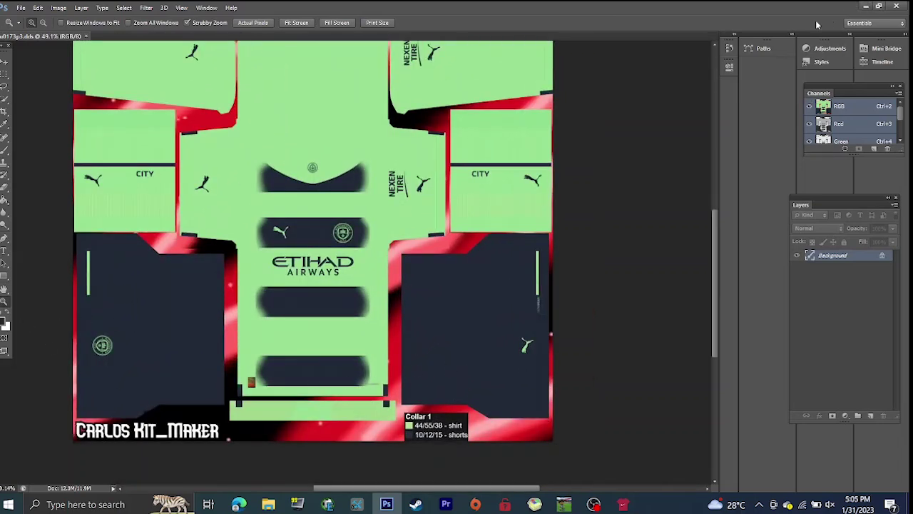
pyautogui.click(3, 323)
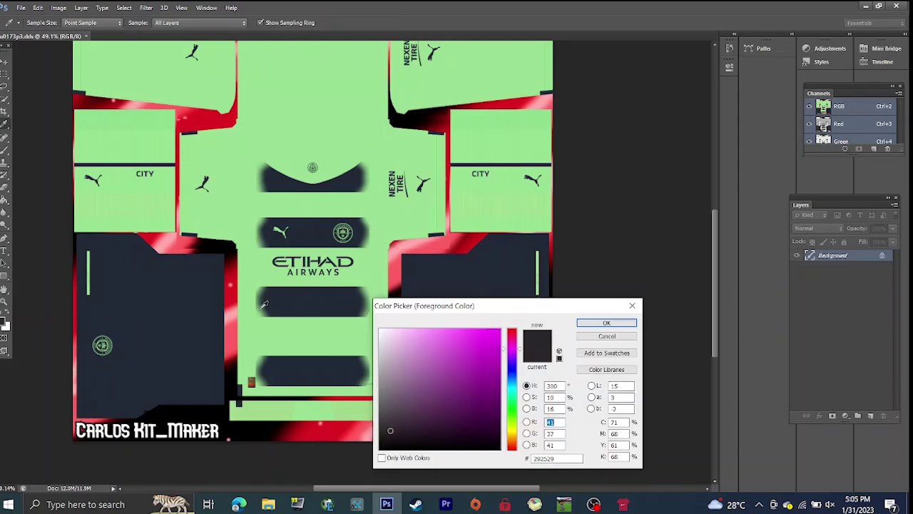
pyautogui.click(380, 261)
pyautogui.press('Return')
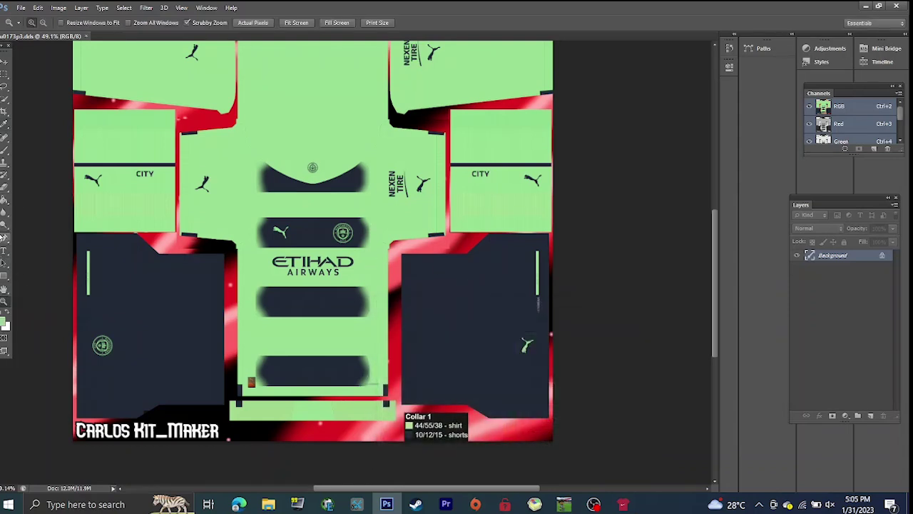
pyautogui.click(5, 204)
pyautogui.click(172, 299)
pyautogui.click(459, 330)
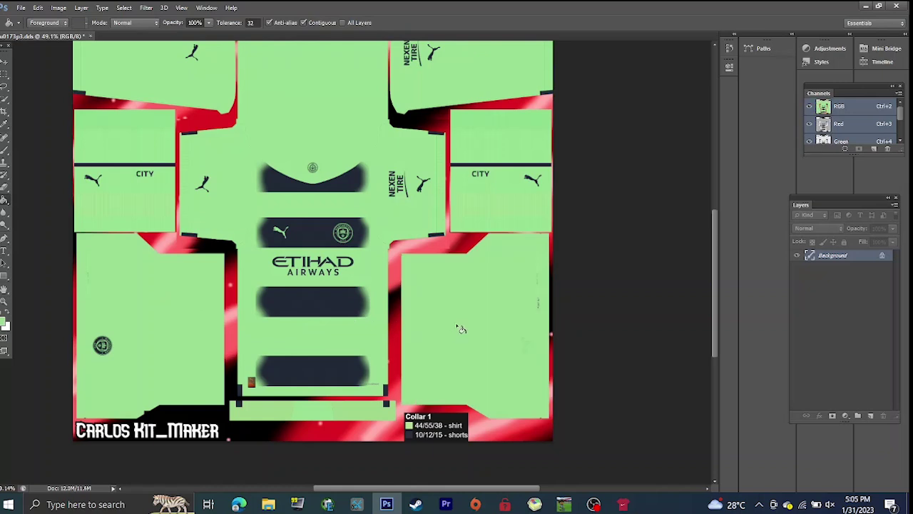
# Save u0173p3.dds as a DXT1 RGB no-alpha 2D texture with generated MIP maps, and refresh its texture folder
pyautogui.hotkey('ctrl', 's')
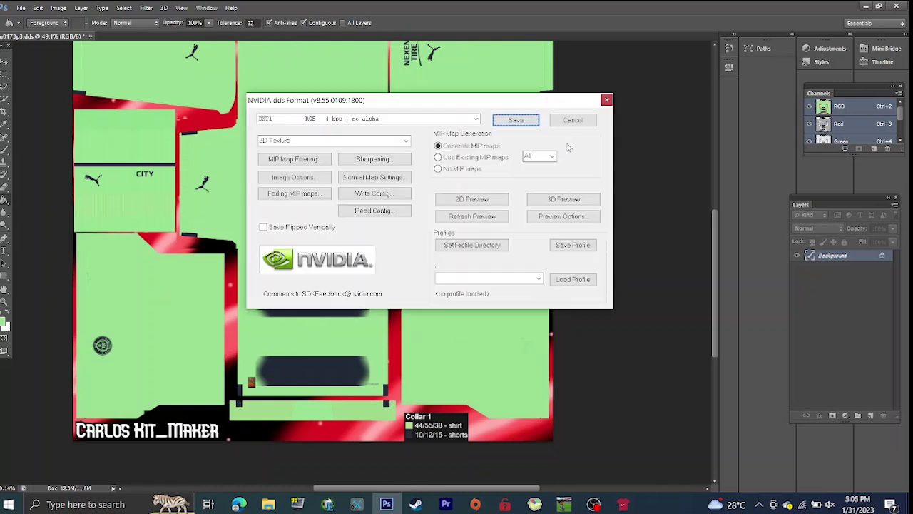
pyautogui.click(519, 122)
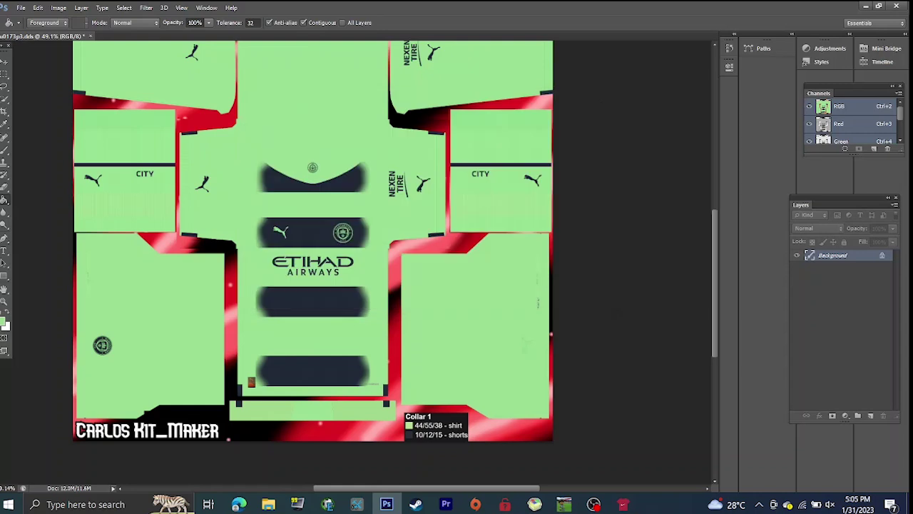
pyautogui.click(21, 8)
pyautogui.click(60, 139)
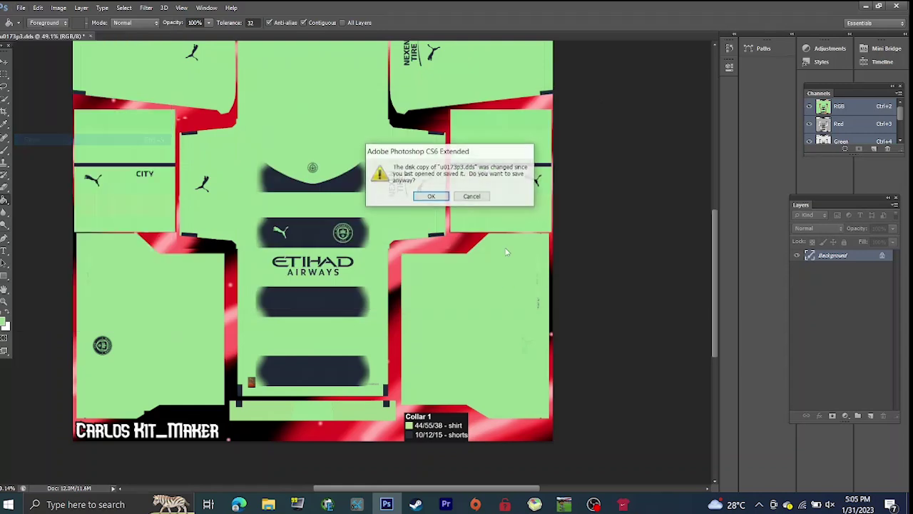
pyautogui.click(430, 201)
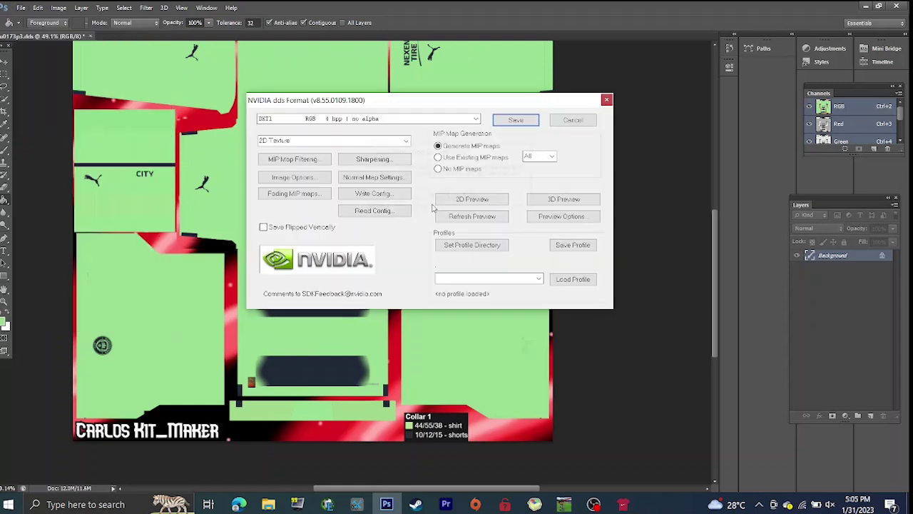
pyautogui.click(515, 120)
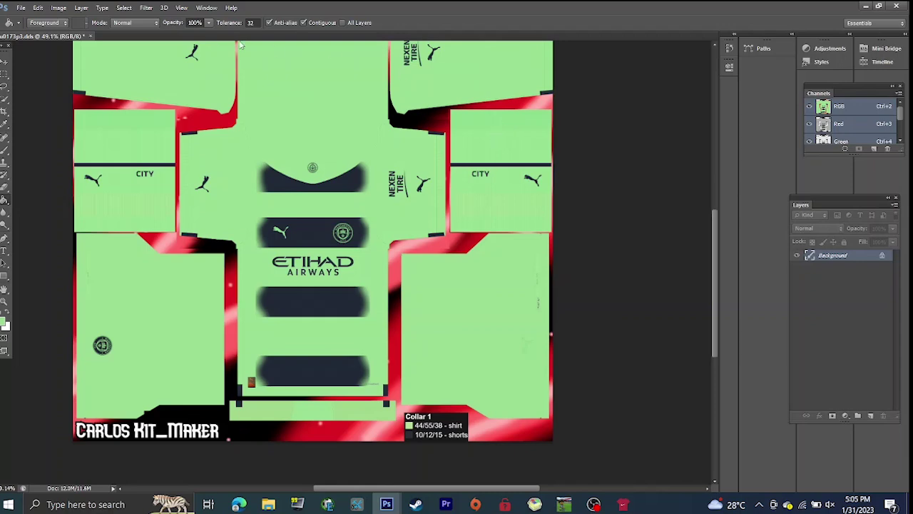
pyautogui.click(866, 7)
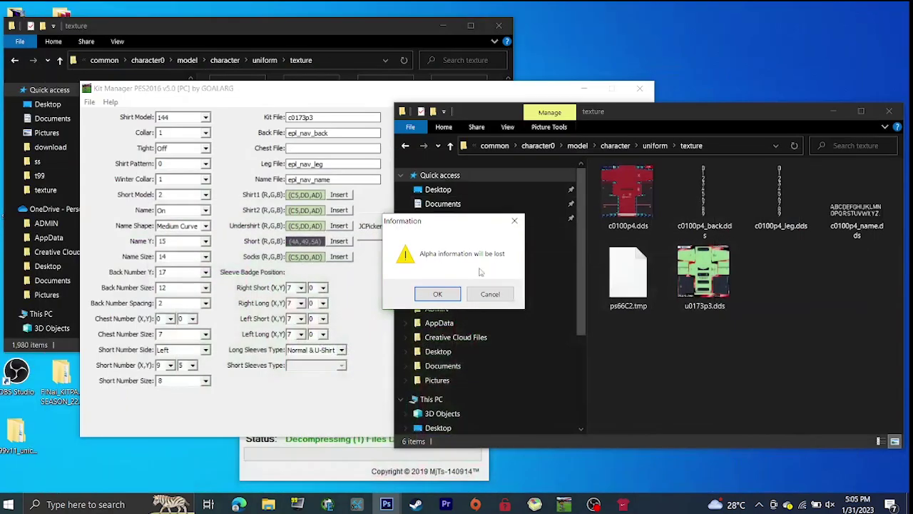
pyautogui.click(435, 291)
pyautogui.rightClick(670, 319)
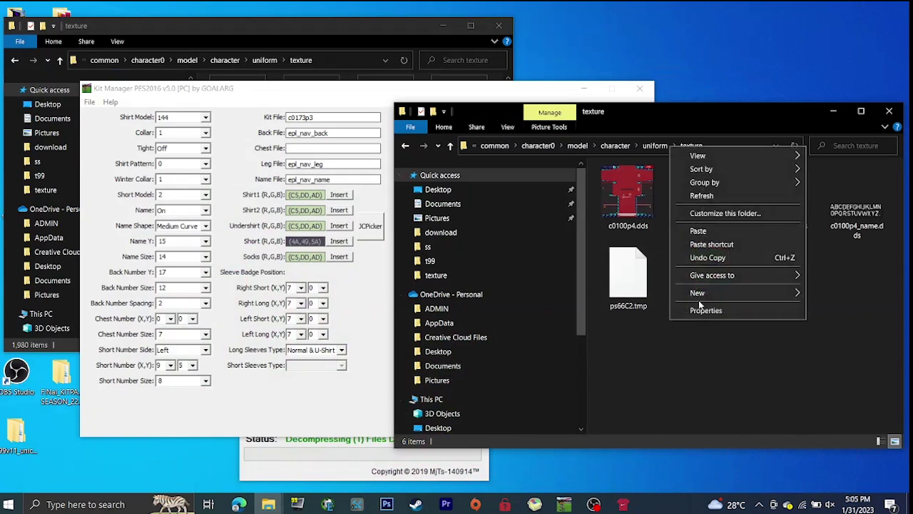
pyautogui.click(718, 197)
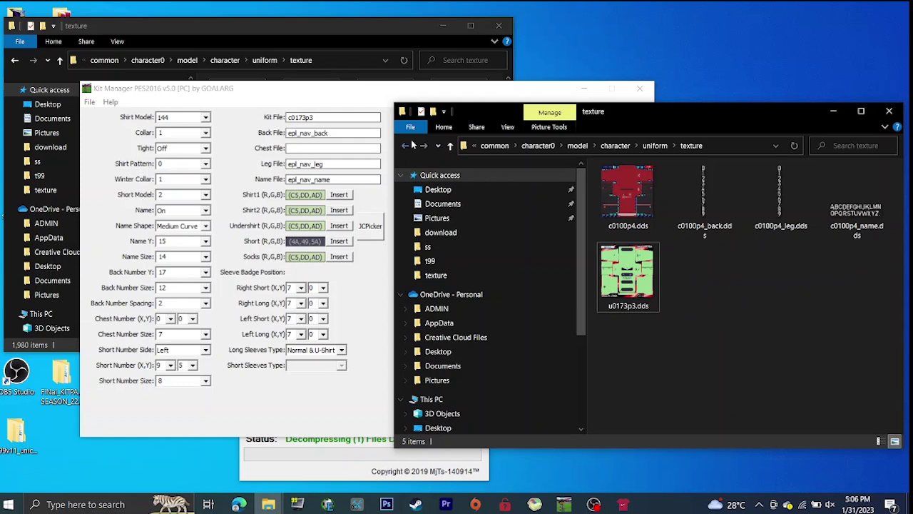
# Find epl_nav_back.dds, epl_nav_leg.dds and epl_nav_name.dds in the kitpack's texture folder and copy them into the unicolor texture folder
pyautogui.click(283, 28)
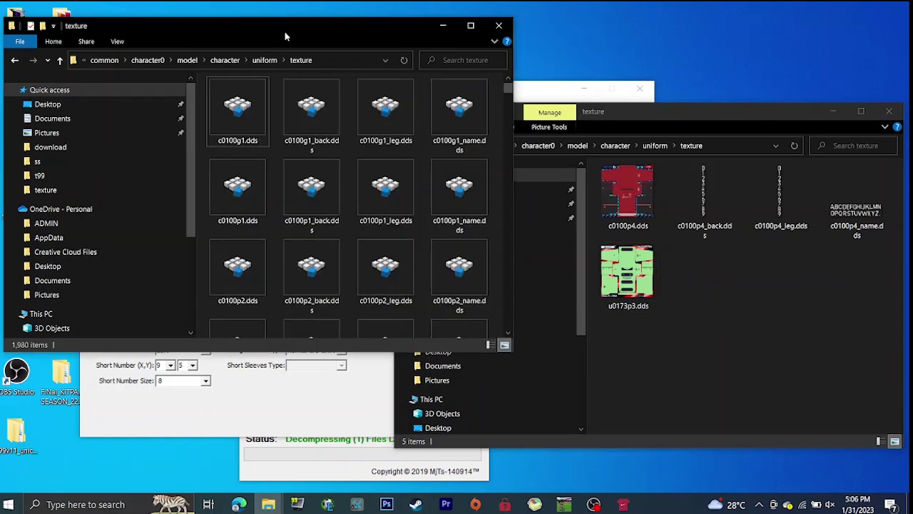
pyautogui.click(317, 155)
pyautogui.press('p')
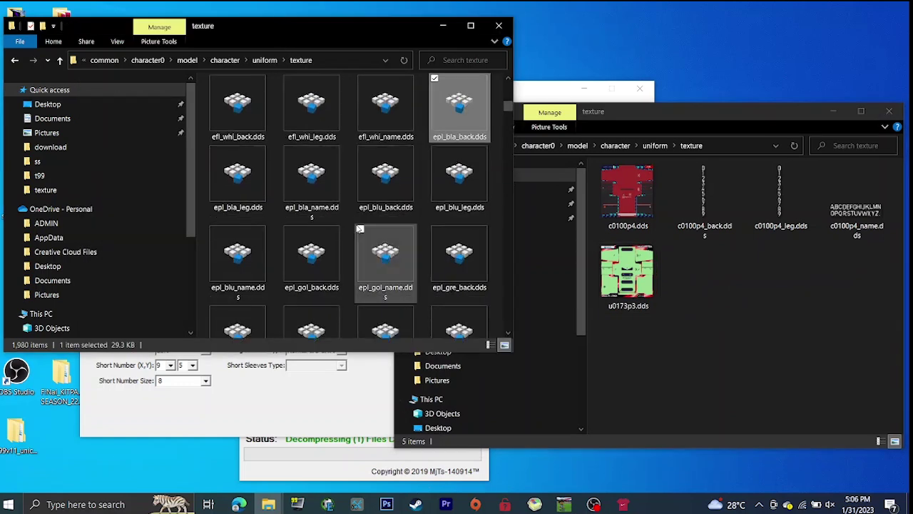
pyautogui.scroll(-2, 385, 285)
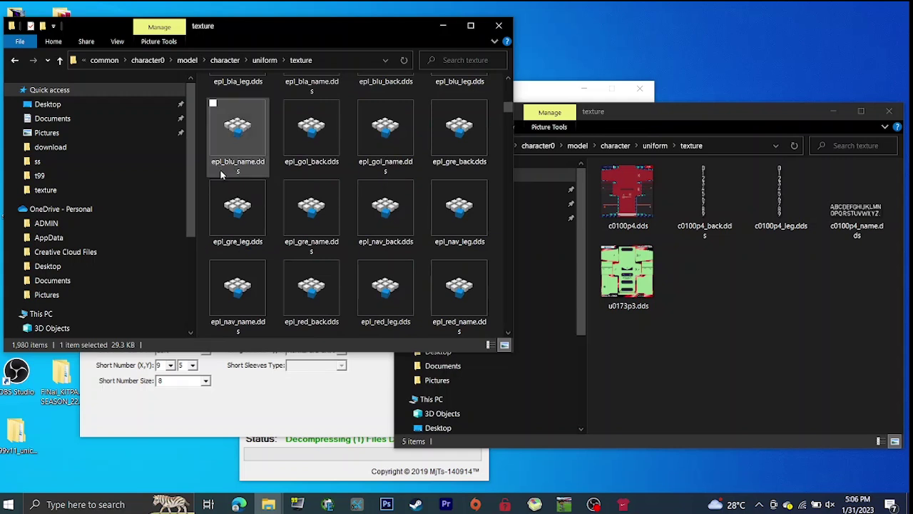
pyautogui.scroll(-2, 243, 228)
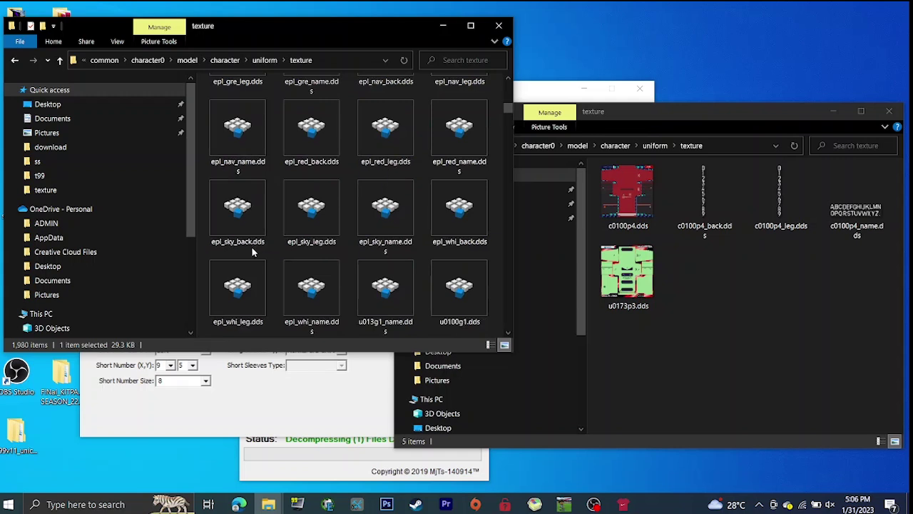
pyautogui.click(268, 175)
pyautogui.scroll(2, 344, 182)
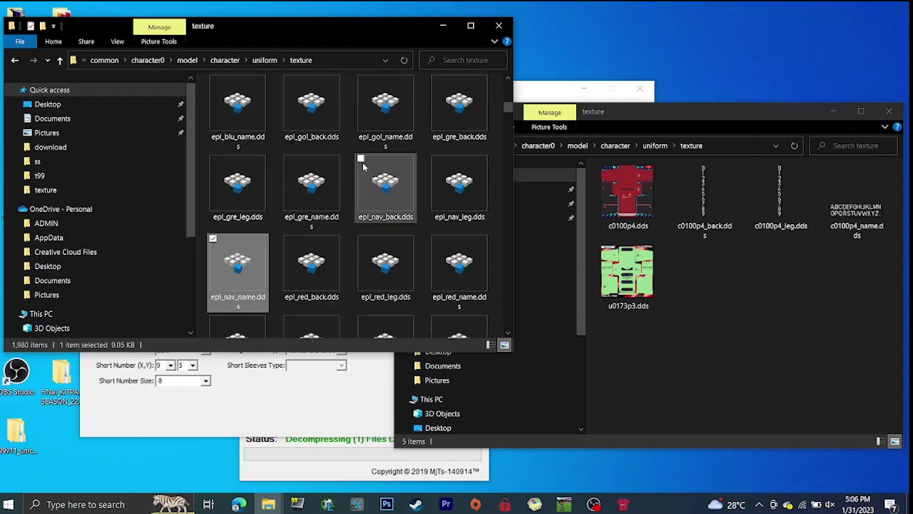
pyautogui.click(435, 159)
pyautogui.click(457, 186)
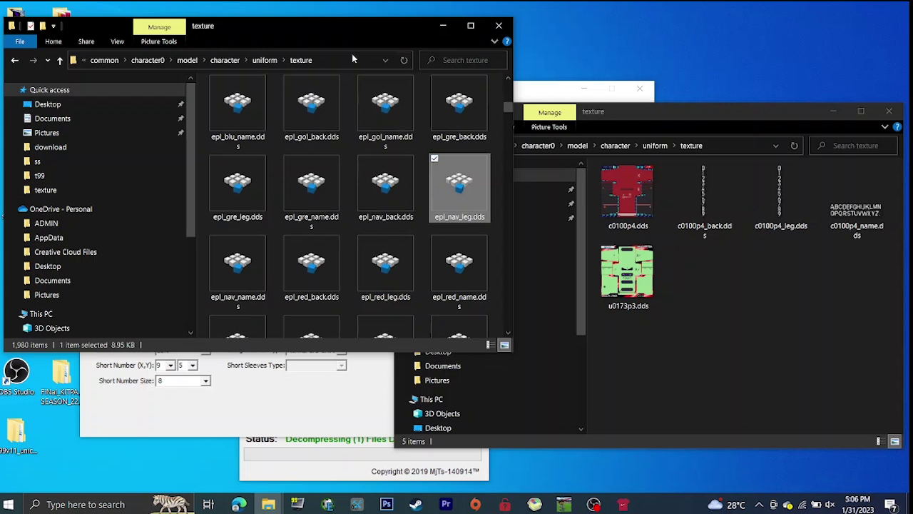
pyautogui.click(213, 239)
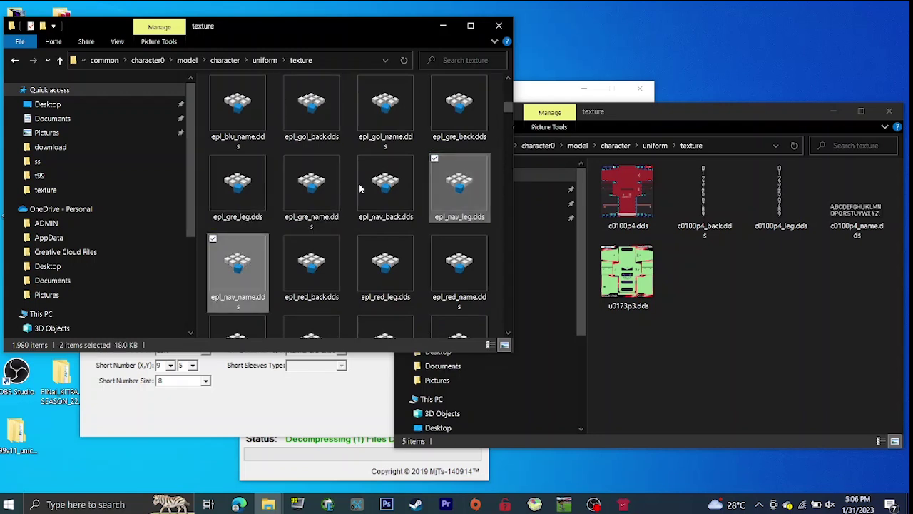
pyautogui.click(361, 159)
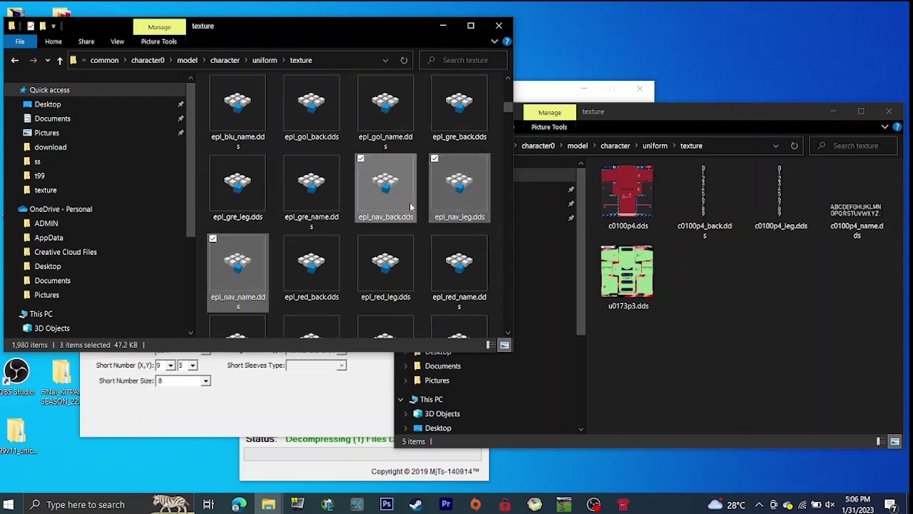
pyautogui.rightClick(386, 197)
pyautogui.click(446, 425)
pyautogui.click(727, 266)
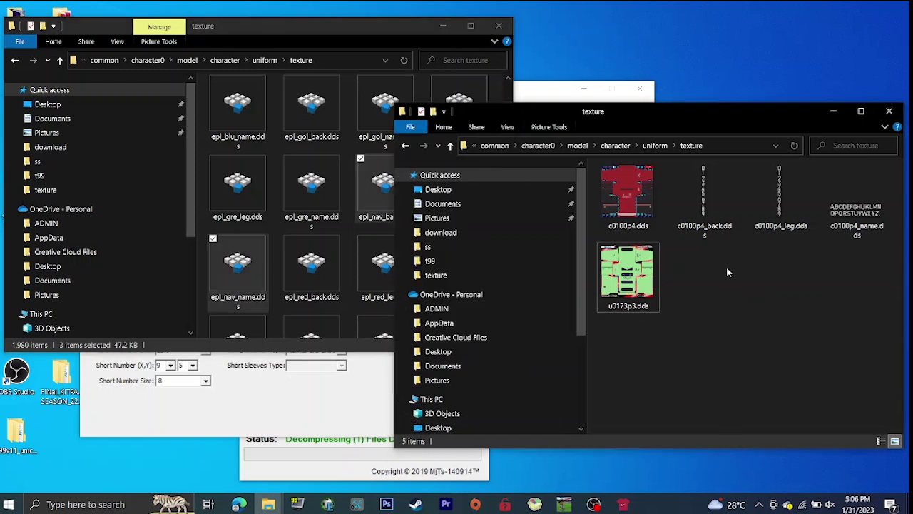
pyautogui.hotkey('ctrl', 'v')
# Unzlib the three copied epl_nav font textures with Multi Zlib-Unzlib Tools
pyautogui.click(342, 460)
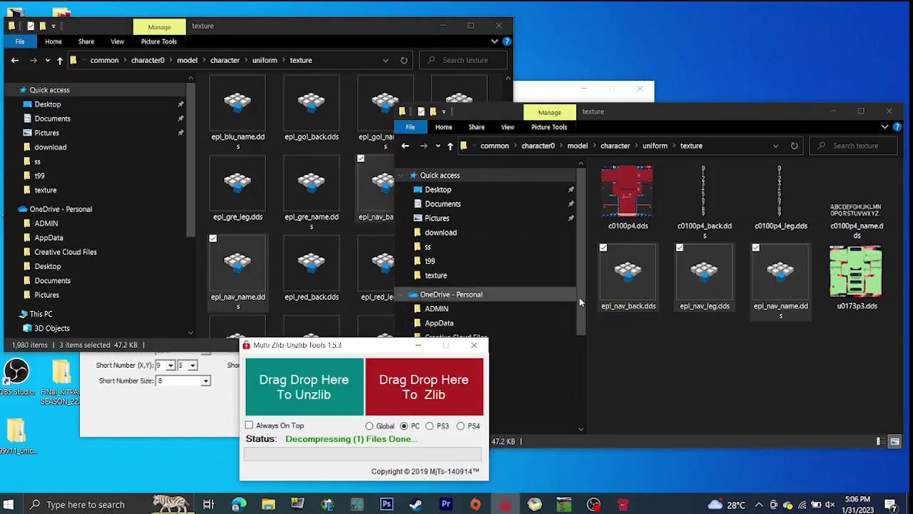
pyautogui.moveTo(628, 278); pyautogui.dragTo(301, 396)
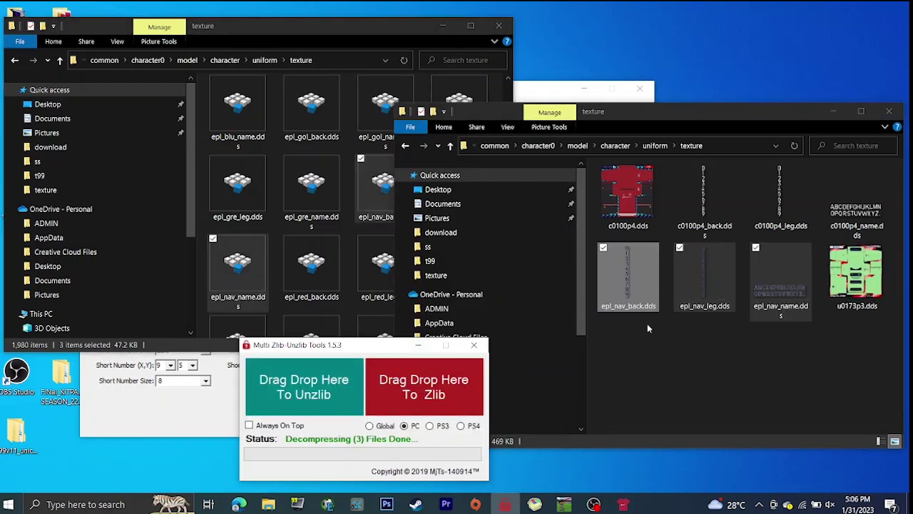
# Compress all eight textures in the unicolor texture folder with the Zlib function of Multi Zlib-Unzlib Tools
pyautogui.moveTo(612, 365); pyautogui.dragTo(809, 274)
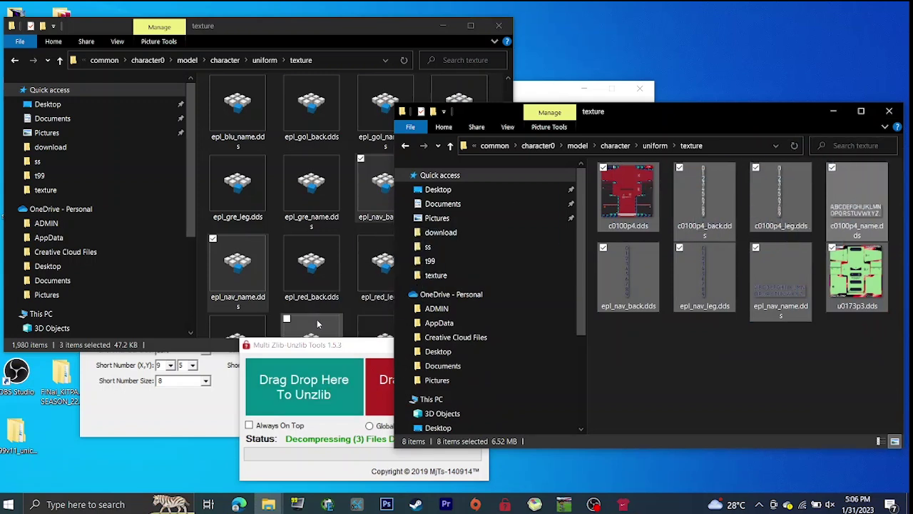
pyautogui.moveTo(314, 346); pyautogui.dragTo(256, 348)
pyautogui.moveTo(872, 224); pyautogui.dragTo(369, 382)
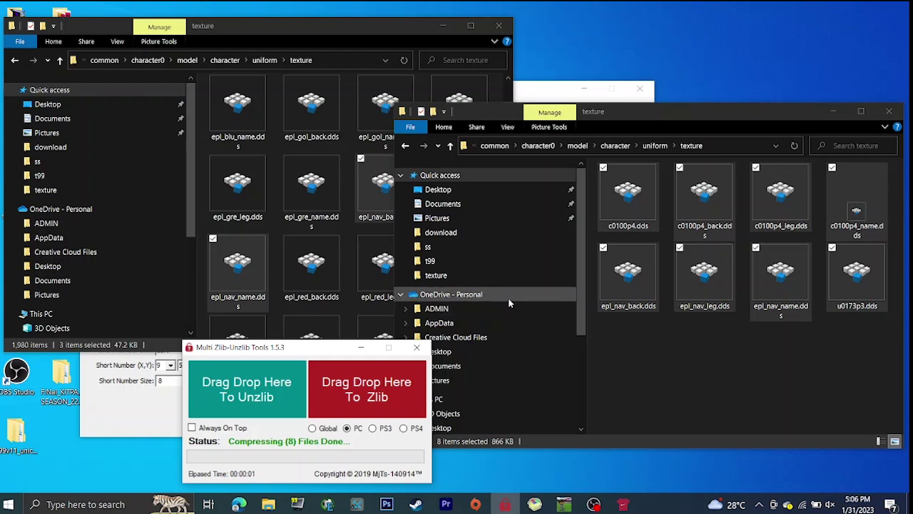
# Go up to the unicolor package's uniform folder, switch to Kit Manager and save the open kit config
pyautogui.click(406, 146)
pyautogui.click(406, 145)
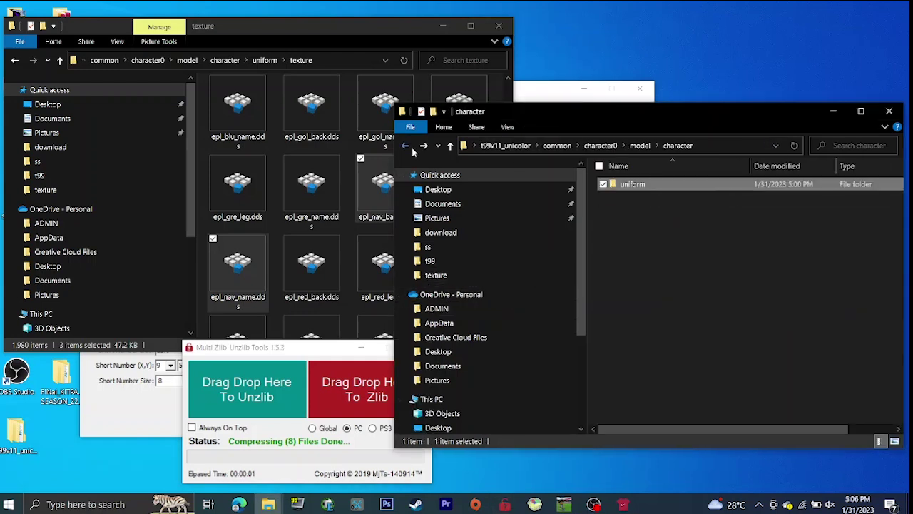
pyautogui.click(424, 145)
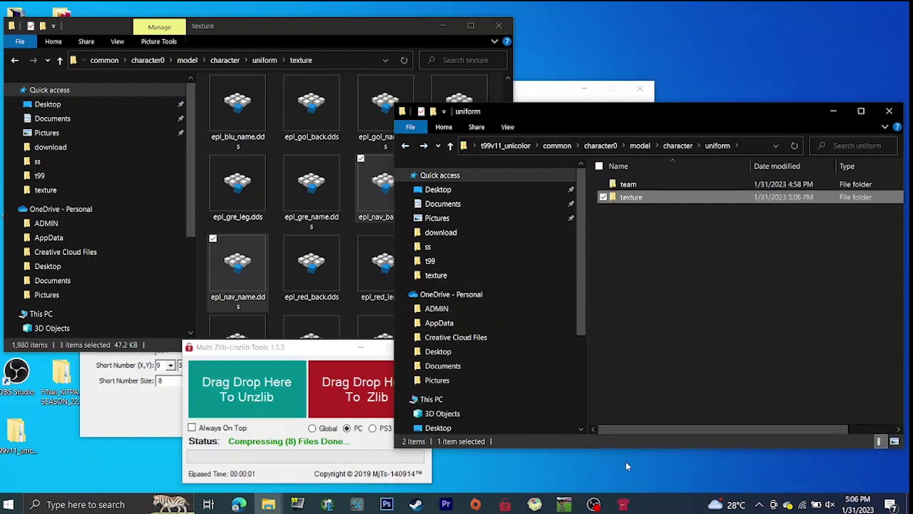
pyautogui.moveTo(580, 506)
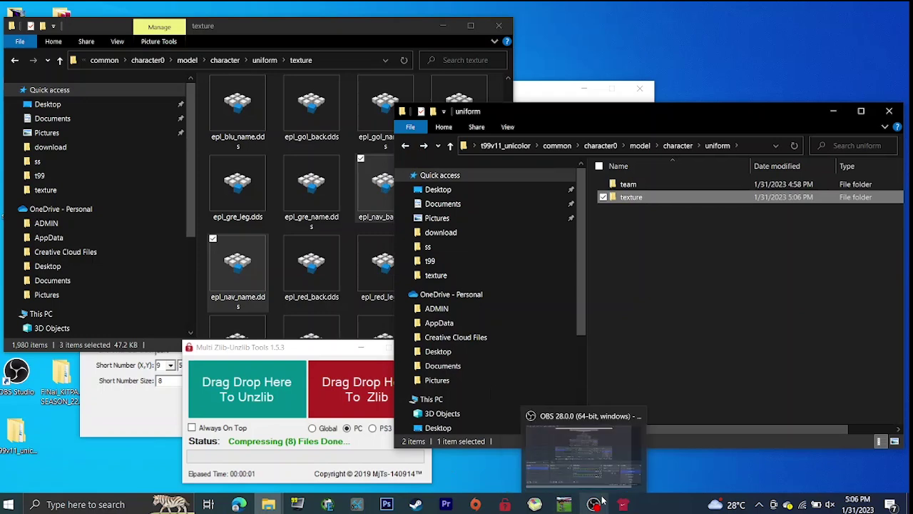
pyautogui.click(564, 505)
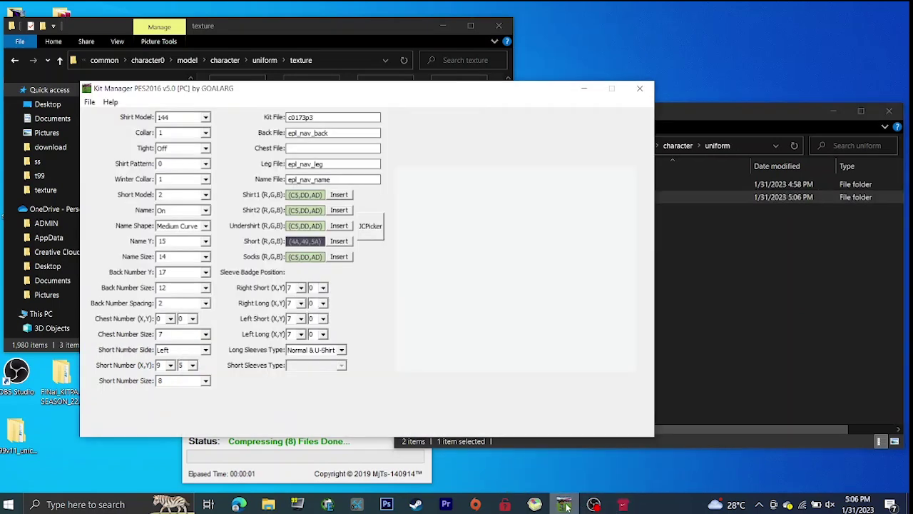
pyautogui.click(89, 102)
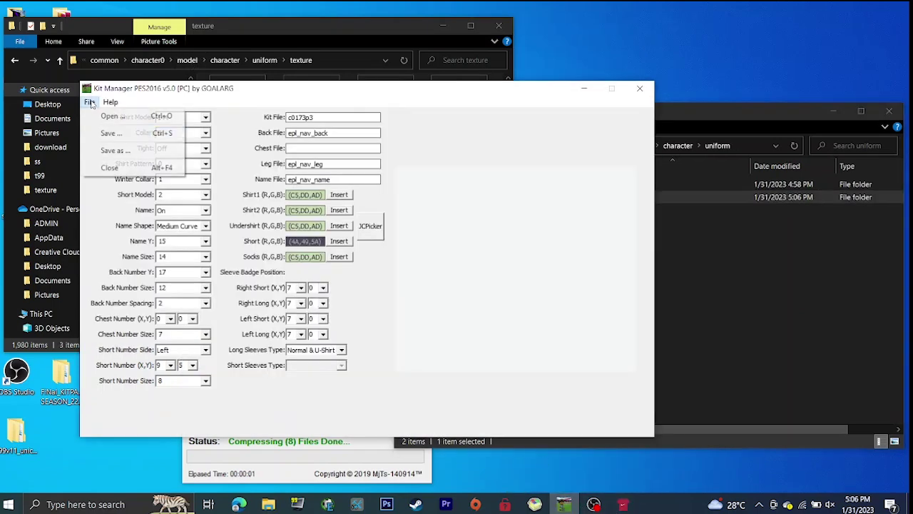
pyautogui.click(114, 135)
pyautogui.click(498, 293)
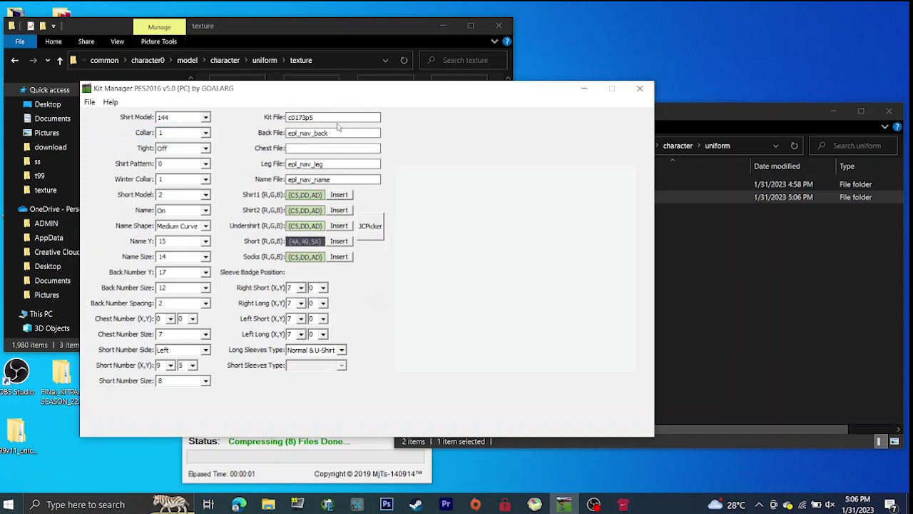
# Set the kit file name to c0173p4, save the kit config and close Kit Manager
pyautogui.write('5')
pyautogui.press('BackSpace')
pyautogui.write('4')
pyautogui.click(89, 103)
pyautogui.click(113, 133)
pyautogui.press('Return')
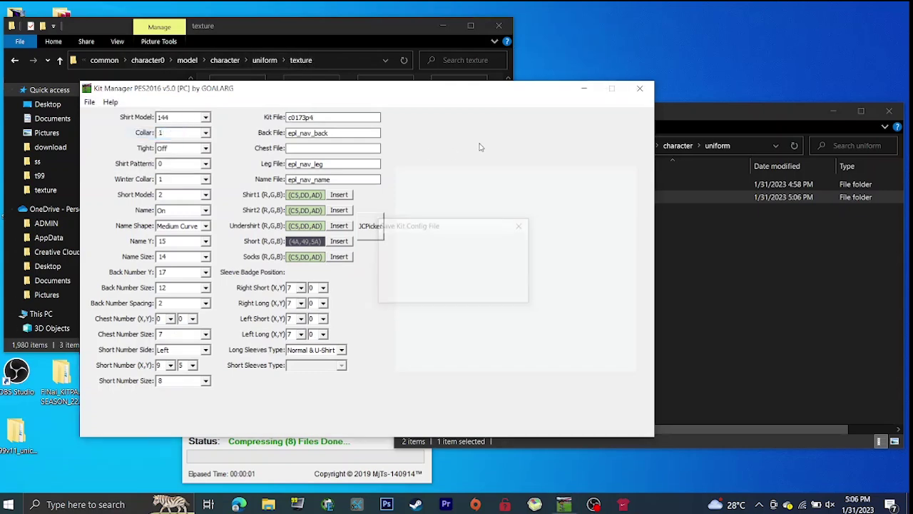
pyautogui.click(636, 90)
pyautogui.press('Return')
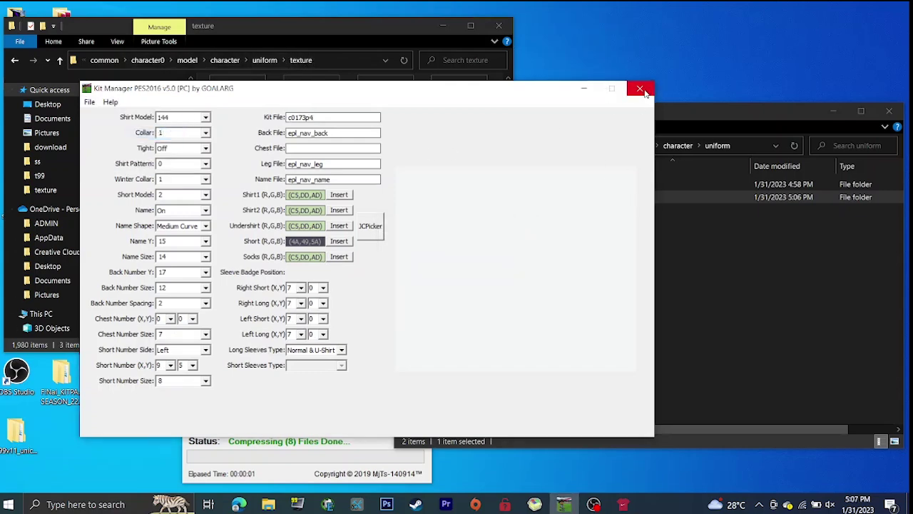
pyautogui.click(640, 88)
pyautogui.click(430, 291)
# Rename u0173p3.dds in the unicolor texture folder as c0173p3.dds
pyautogui.doubleClick(675, 197)
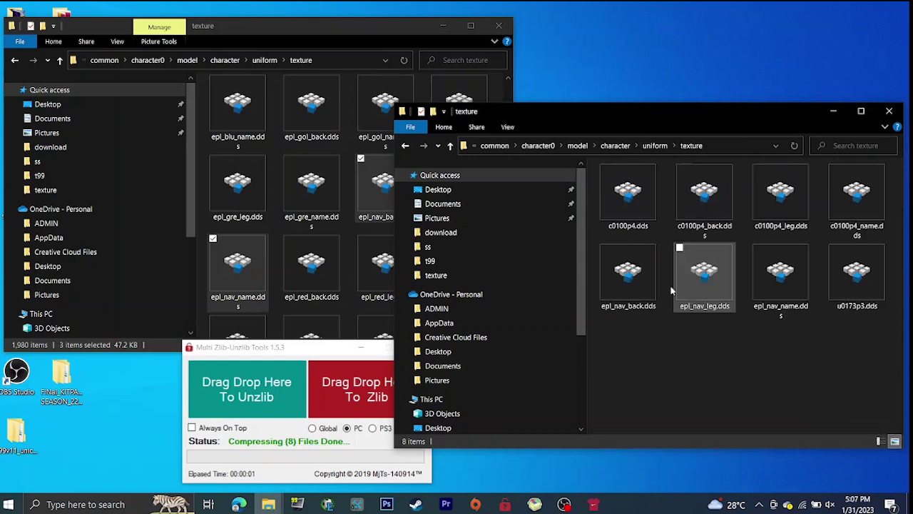
pyautogui.moveTo(611, 350); pyautogui.dragTo(884, 244)
pyautogui.click(865, 224)
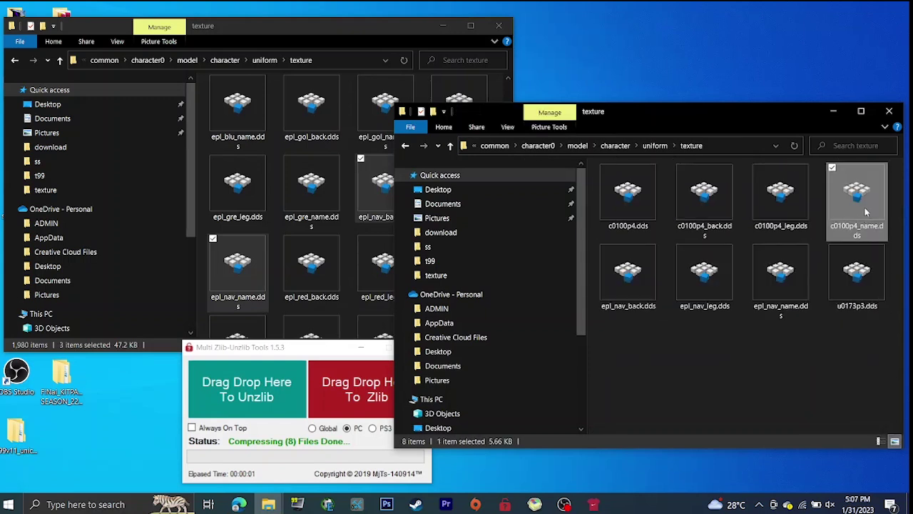
pyautogui.click(865, 297)
pyautogui.press('F2')
pyautogui.press('Left')
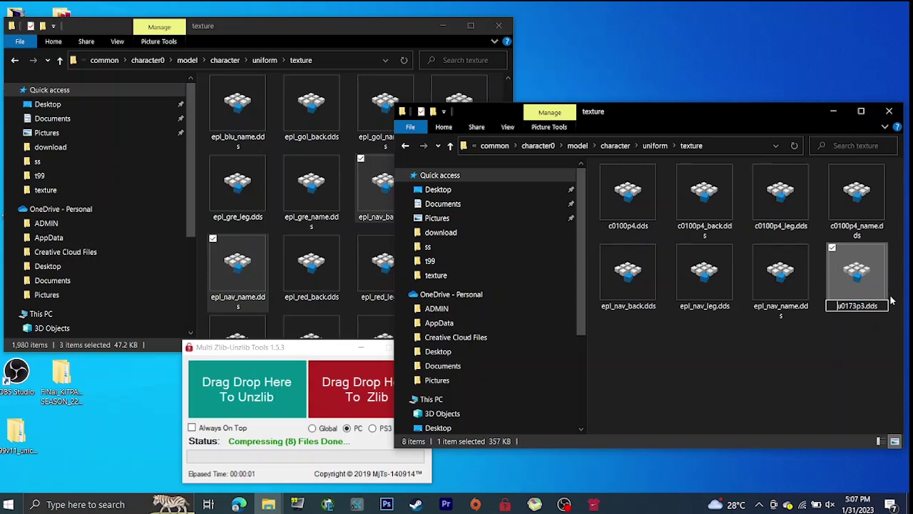
pyautogui.press('Right')
pyautogui.press('BackSpace')
pyautogui.write('c')
pyautogui.press('Return')
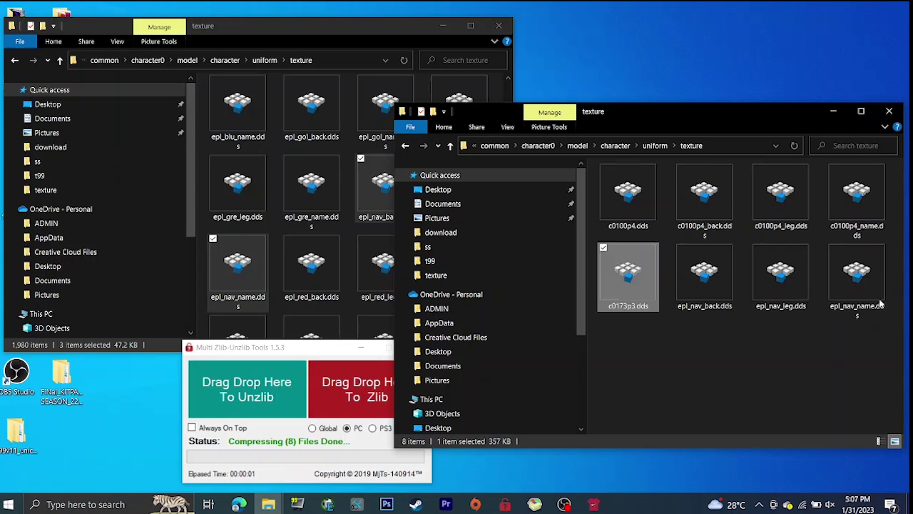
# Minimize the kitpack's texture folder window and move the kitpack CPK file to another spot on the desktop
pyautogui.click(700, 352)
pyautogui.moveTo(453, 28); pyautogui.dragTo(486, 41)
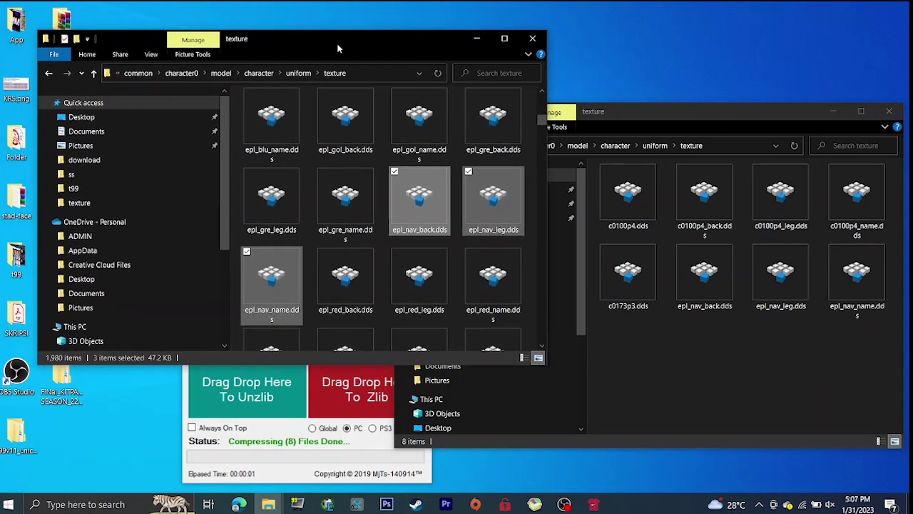
pyautogui.click(486, 40)
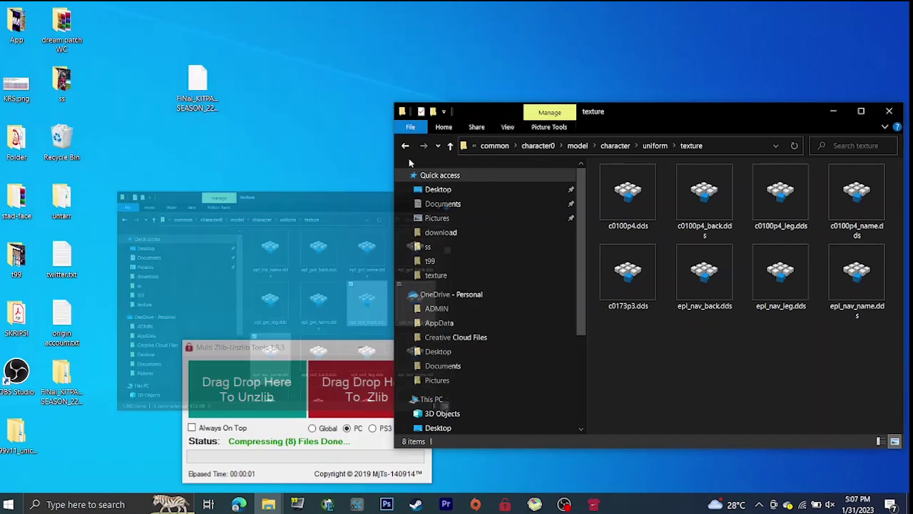
pyautogui.moveTo(193, 85); pyautogui.dragTo(182, 126)
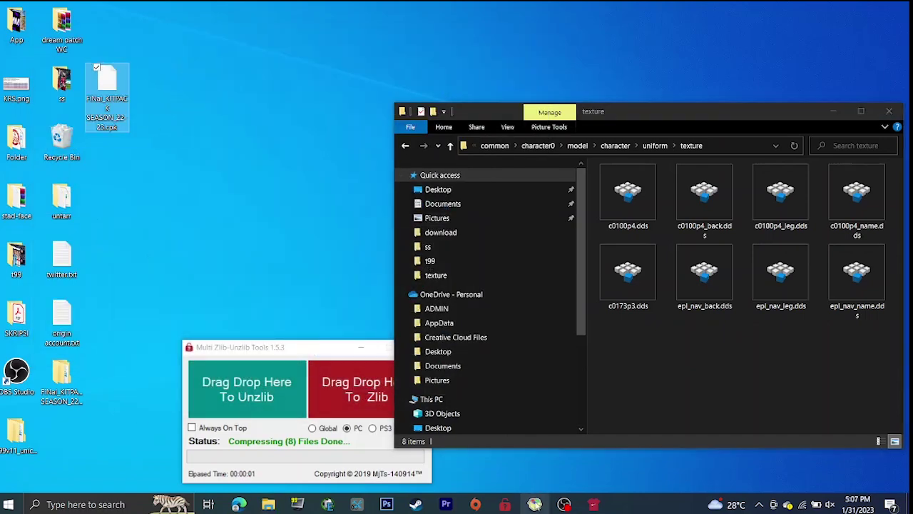
# Build t99v11_unicolor.cpk from the t99v11_unicolor folder with CRI Packed File Maker and move it to an empty desktop area
pyautogui.click(564, 504)
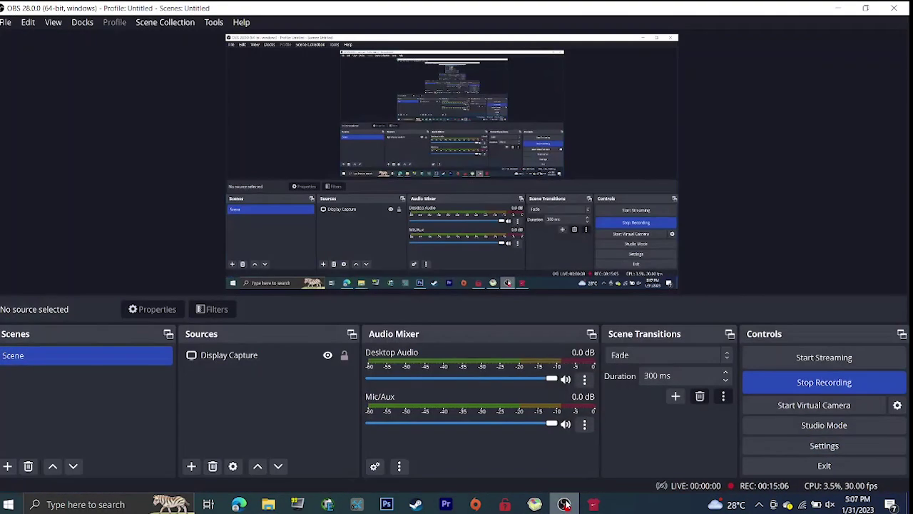
pyautogui.click(840, 9)
pyautogui.click(451, 120)
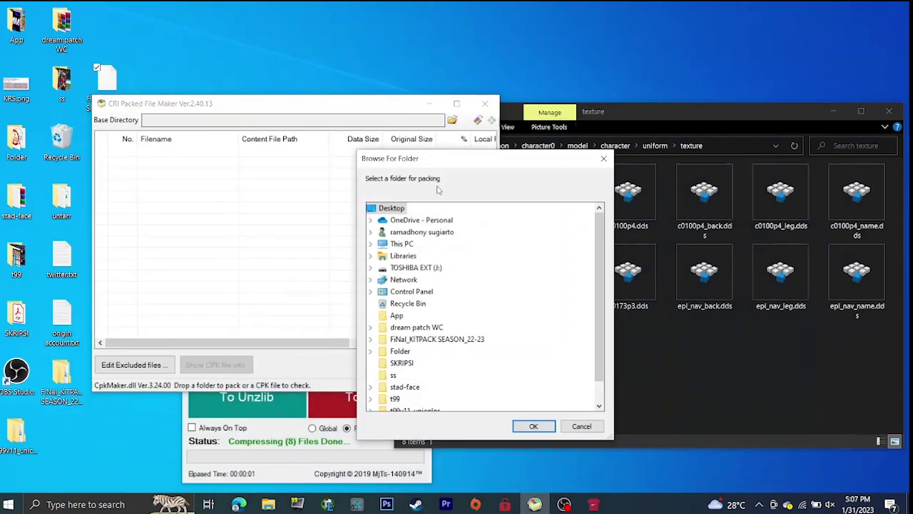
pyautogui.scroll(-1, 379, 361)
pyautogui.click(414, 388)
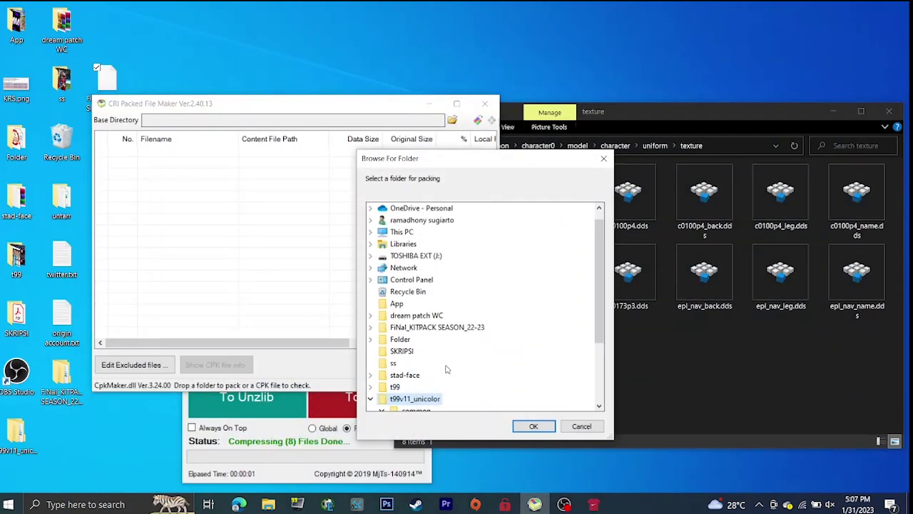
pyautogui.click(533, 426)
pyautogui.click(427, 363)
pyautogui.press('Return')
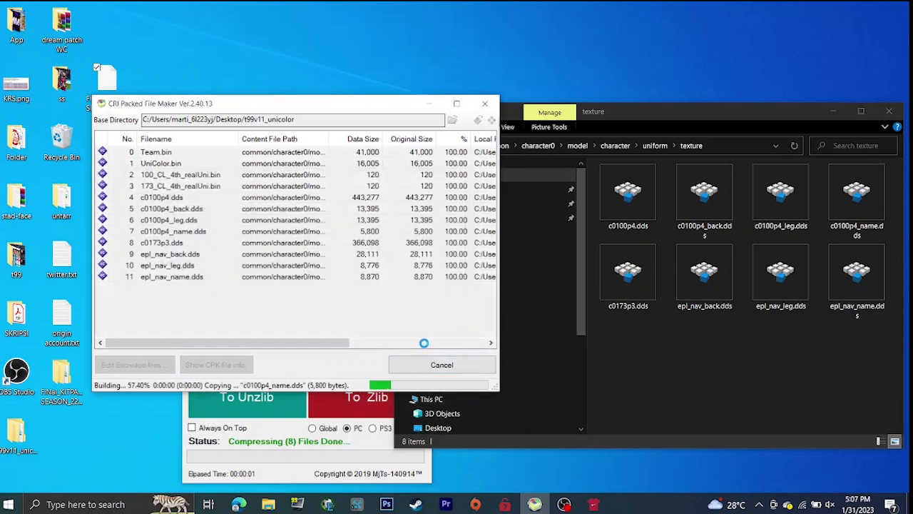
pyautogui.click(393, 318)
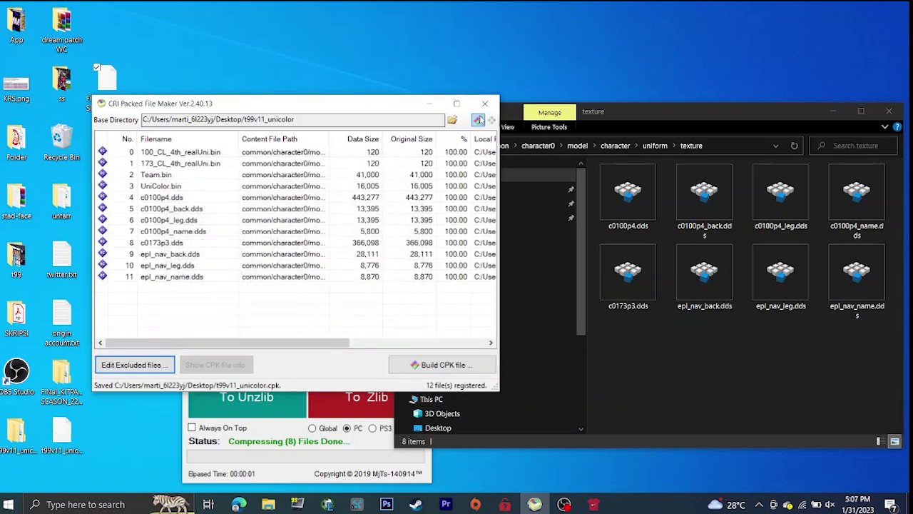
pyautogui.click(485, 104)
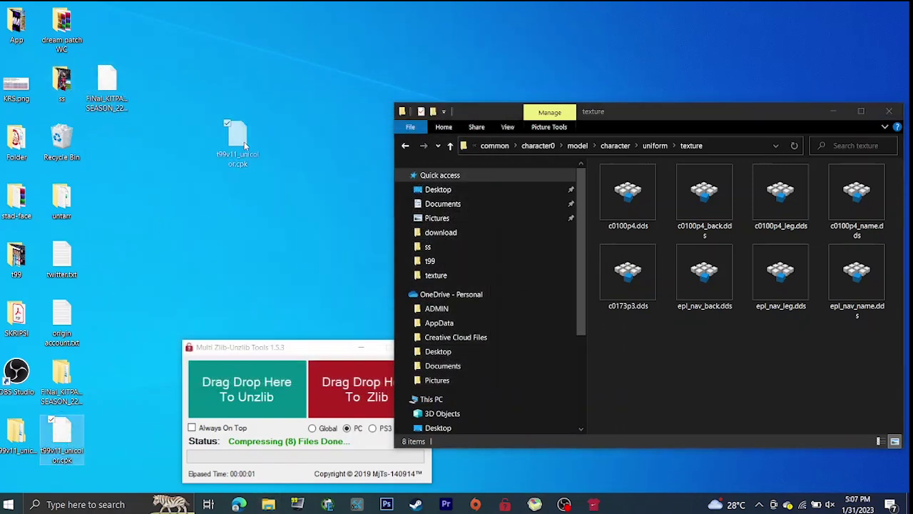
pyautogui.moveTo(244, 145); pyautogui.dragTo(249, 148)
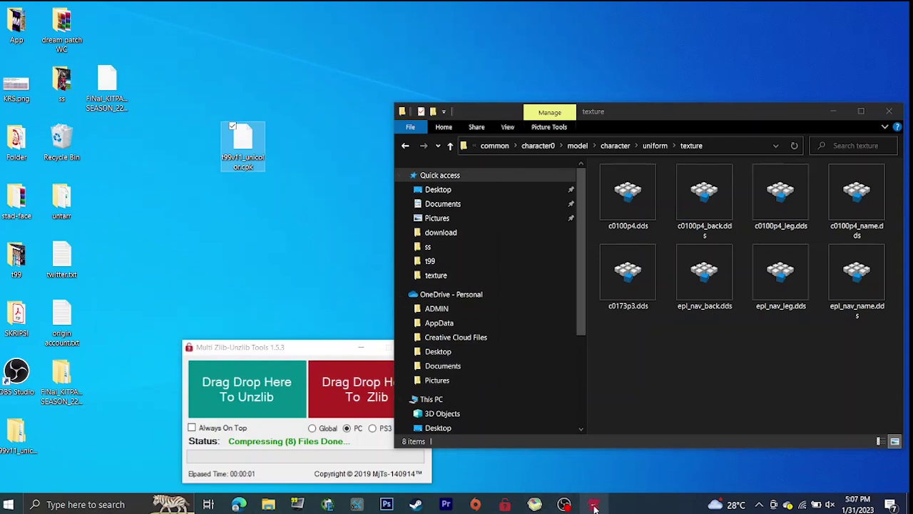
# Start saving UniColor.bin from PES 2017 Kit Studio and copy the path of the unicolor package's team folder
pyautogui.click(594, 505)
pyautogui.click(102, 143)
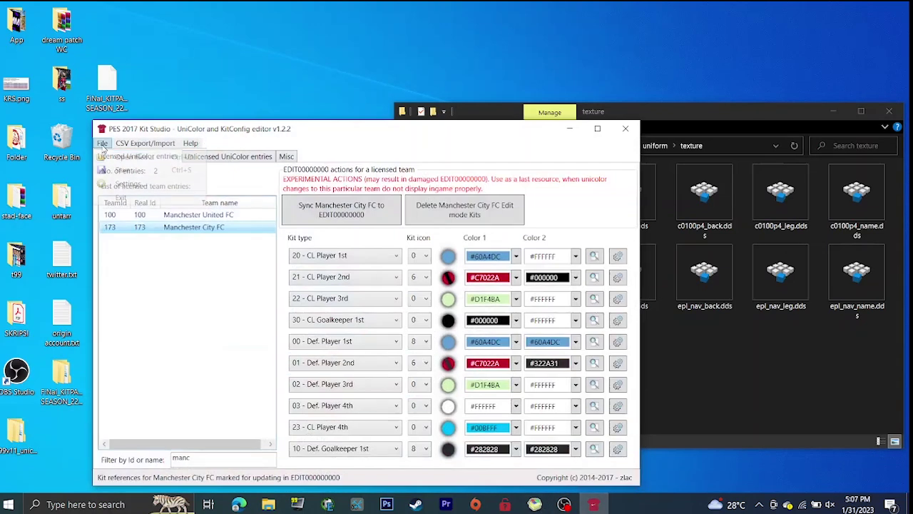
pyautogui.click(155, 170)
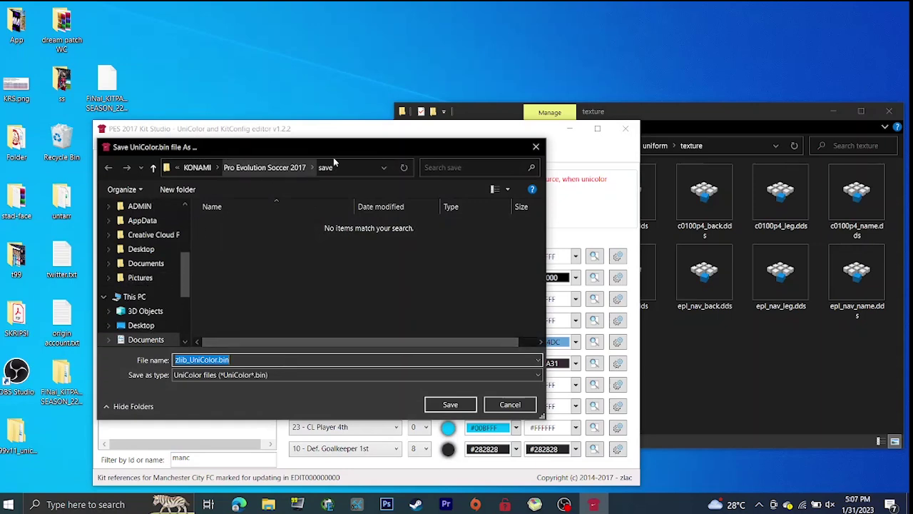
pyautogui.click(713, 119)
pyautogui.click(406, 147)
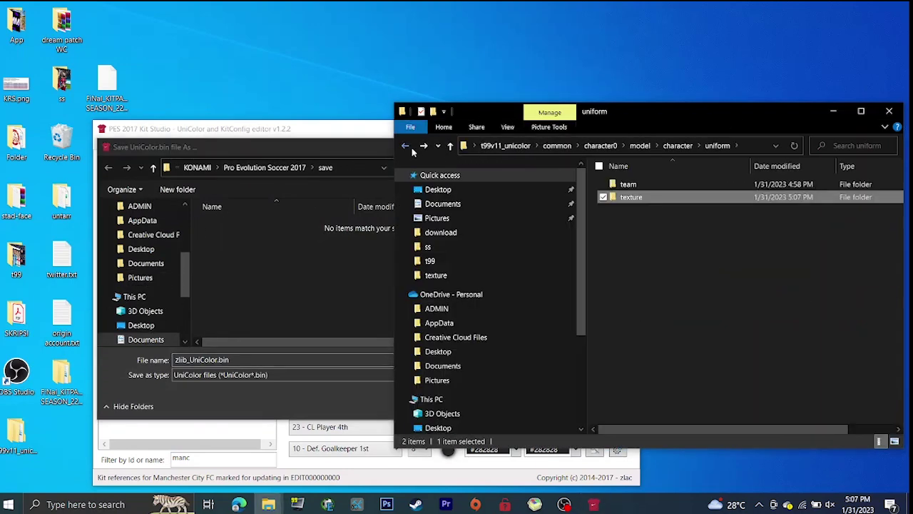
pyautogui.doubleClick(637, 184)
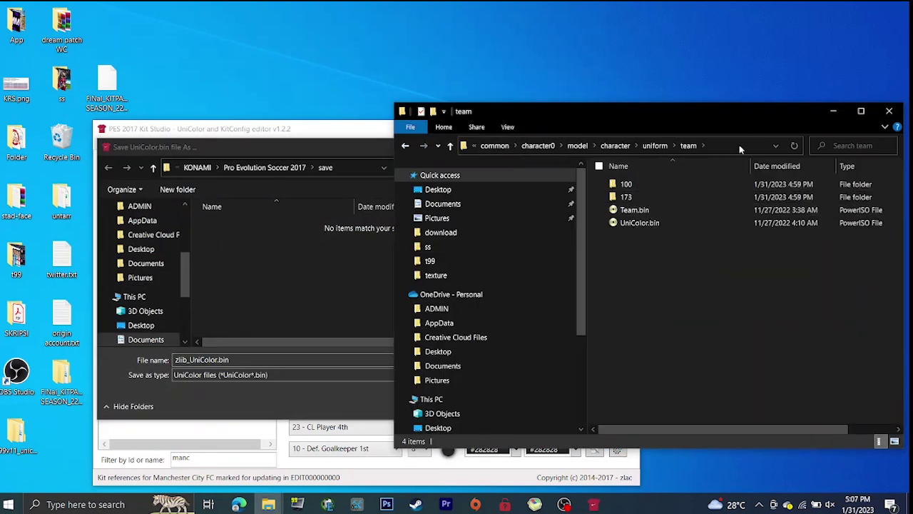
pyautogui.click(740, 149)
pyautogui.rightClick(705, 144)
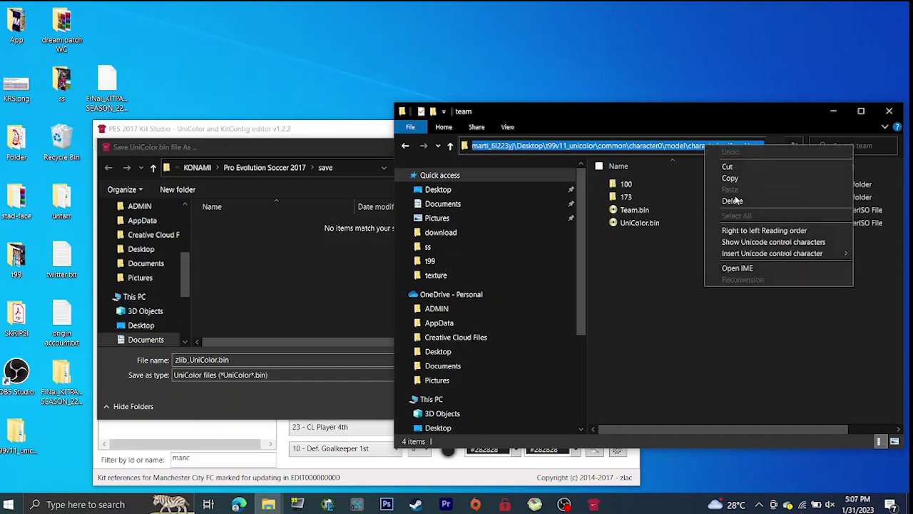
pyautogui.click(721, 178)
# Set the save location to the copied team folder path and overwrite UniColor.bin there
pyautogui.click(353, 166)
pyautogui.rightClick(343, 165)
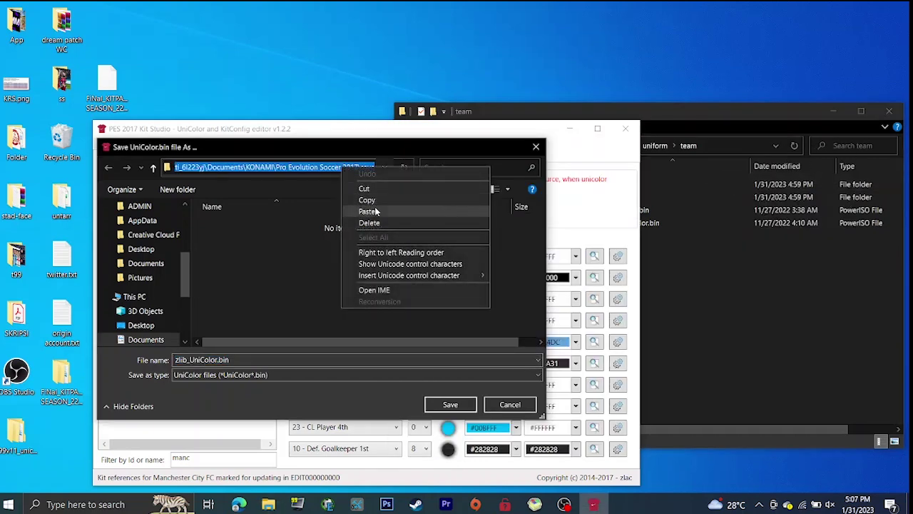
pyautogui.click(374, 206)
pyautogui.press('Return')
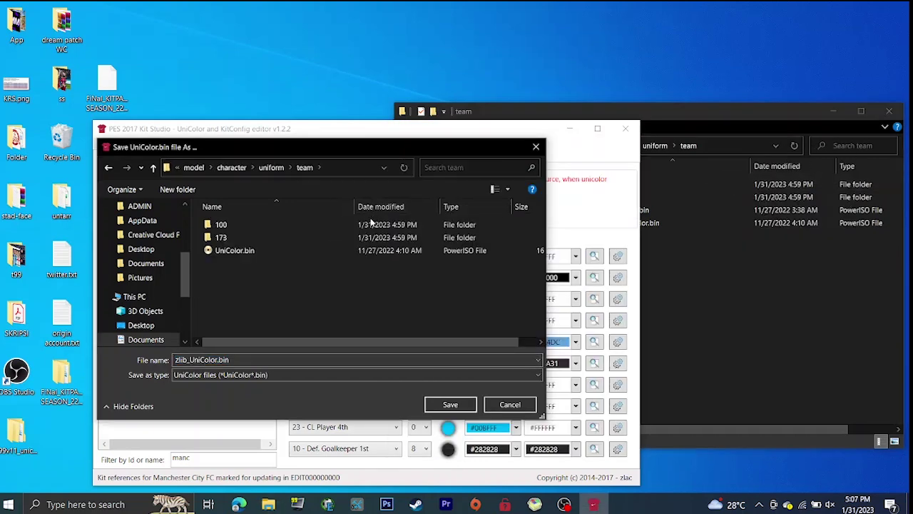
pyautogui.click(243, 254)
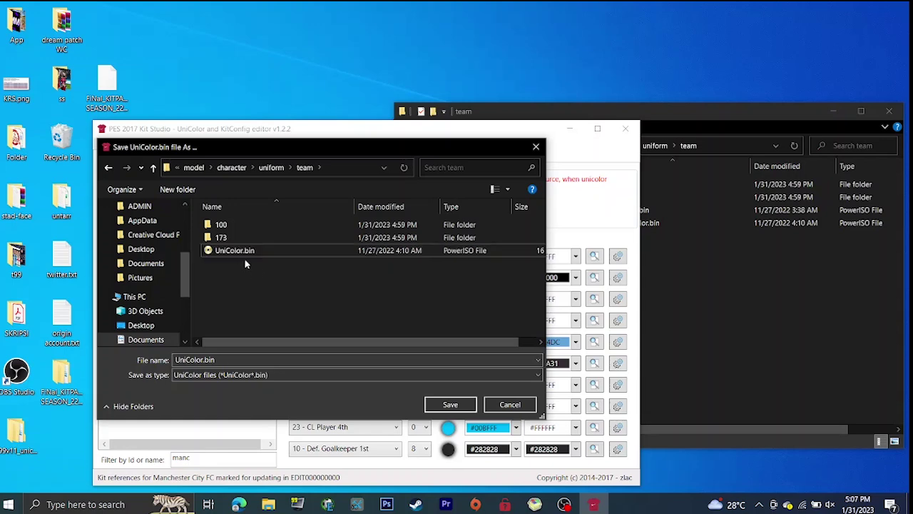
pyautogui.doubleClick(241, 254)
pyautogui.click(488, 298)
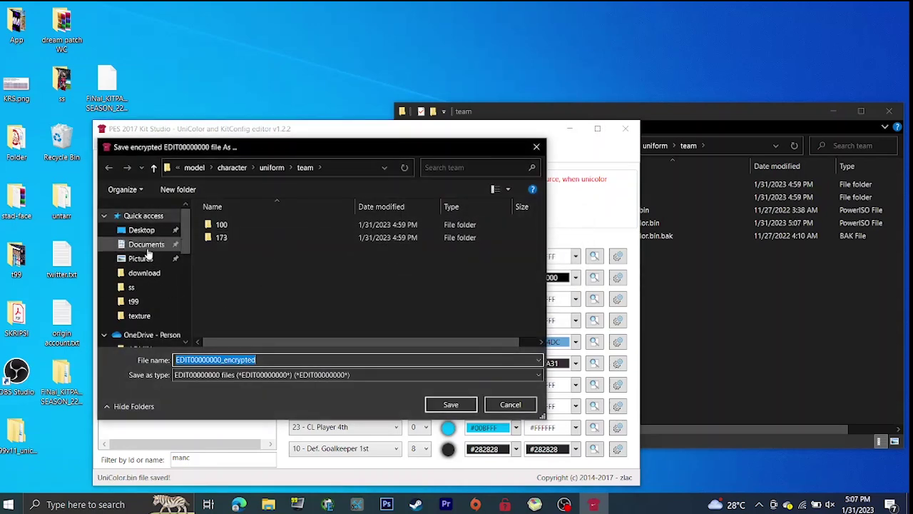
# Browse to the Documents\KONAMI\Pro Evolution Soccer 2017\save folder as the location for the encrypted EDIT00000000 file
pyautogui.click(147, 244)
pyautogui.scroll(-5, 276, 240)
pyautogui.doubleClick(268, 226)
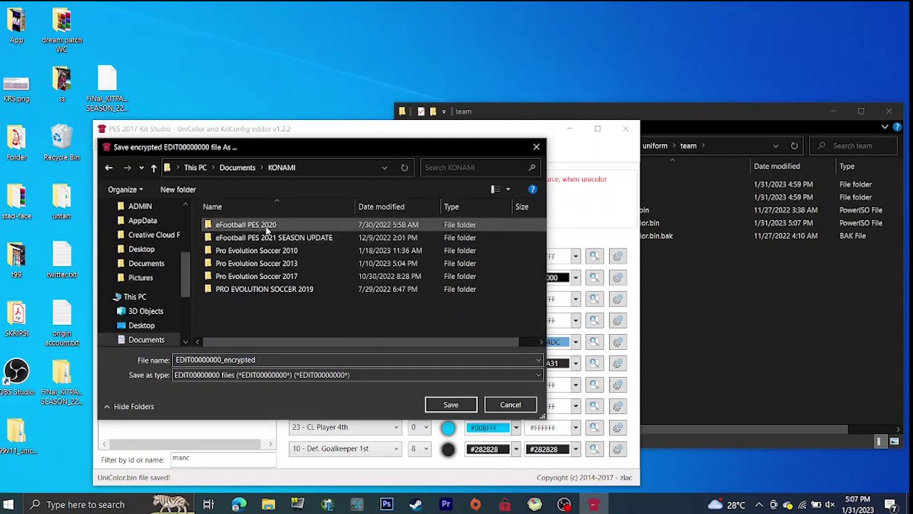
pyautogui.doubleClick(278, 275)
pyautogui.doubleClick(233, 226)
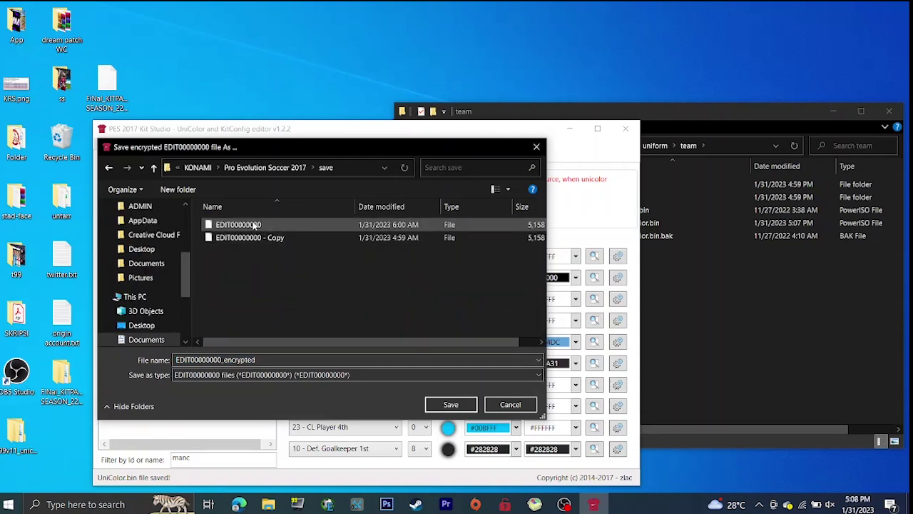
# Delete the old EDIT00000000 - Copy backup and make a fresh copy of EDIT00000000 in the save folder
pyautogui.click(248, 229)
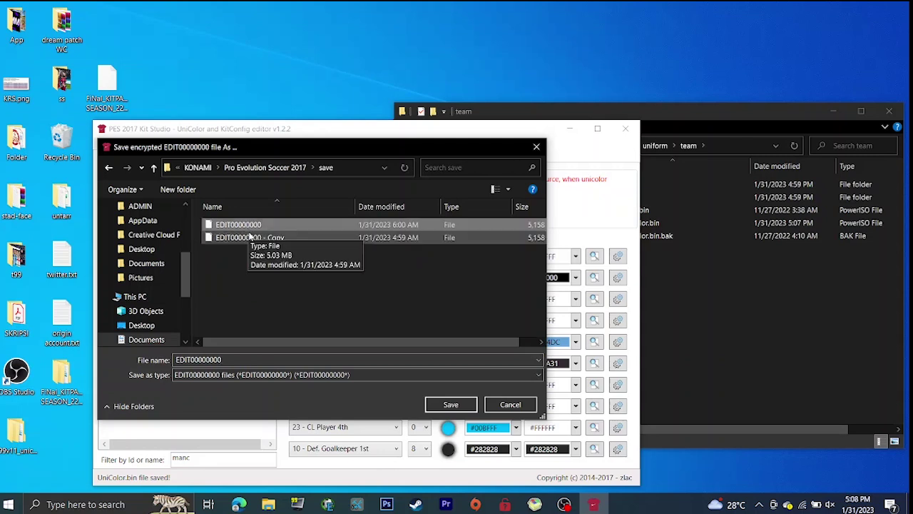
pyautogui.click(265, 245)
pyautogui.press('Delete')
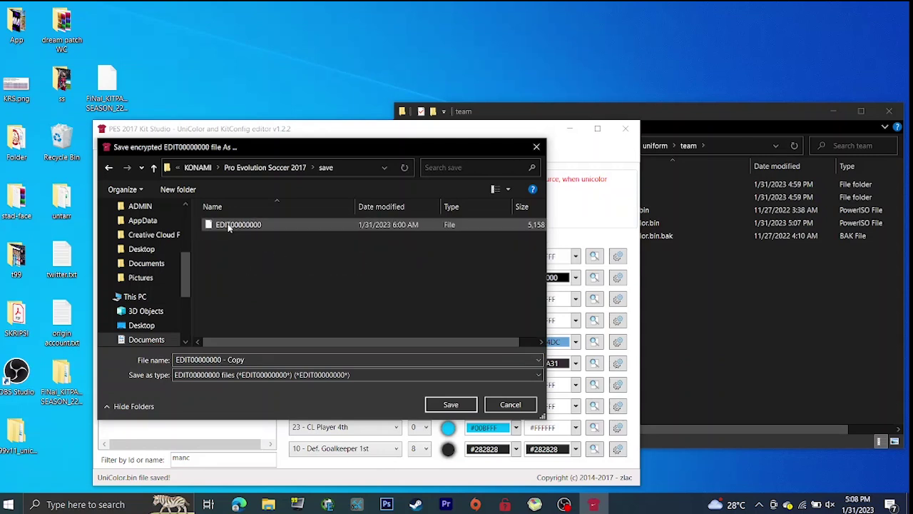
pyautogui.click(227, 225)
pyautogui.hotkey('ctrl', 'c')
pyautogui.hotkey('ctrl', 'v')
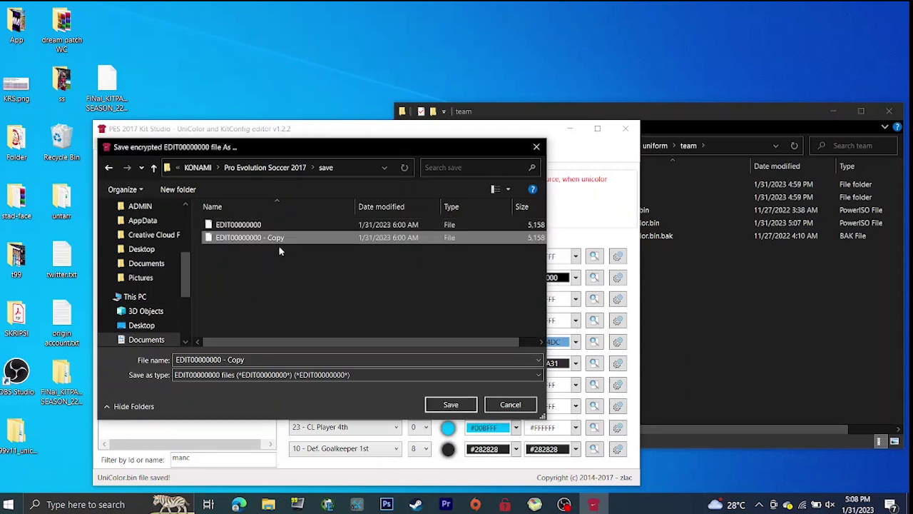
# Overwrite EDIT00000000 with the encrypted edit file and close the kit editor
pyautogui.doubleClick(246, 226)
pyautogui.click(492, 299)
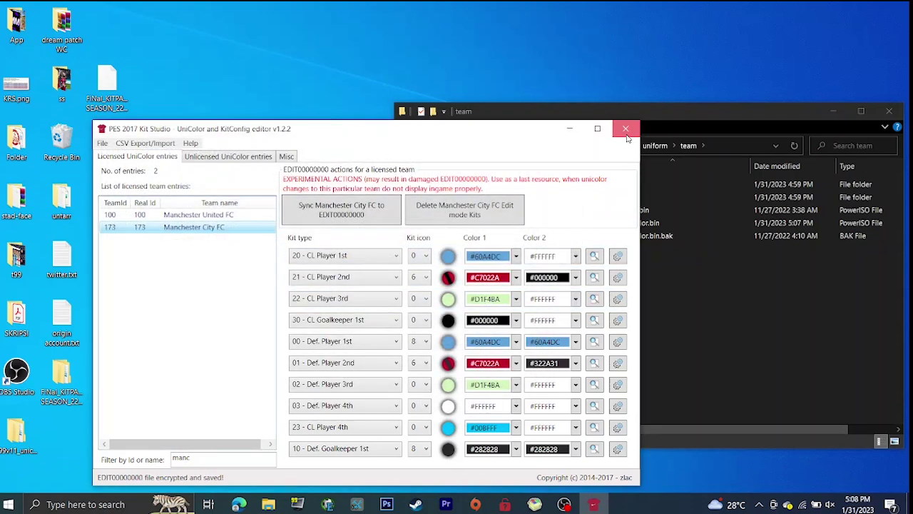
pyautogui.click(625, 130)
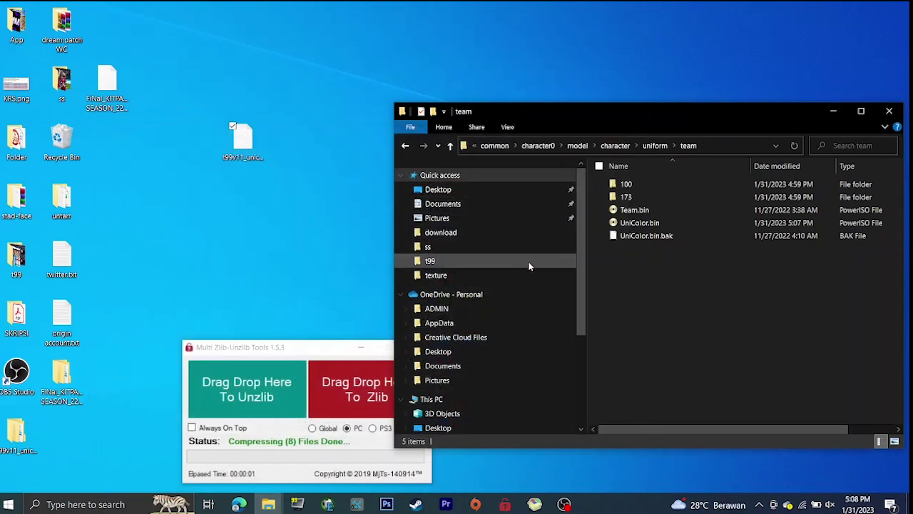
# Cut t99v11_unicolor.cpk from the desktop and open the J:\Games\Pro Evolution Soccer 2017\download folder
pyautogui.click(251, 157)
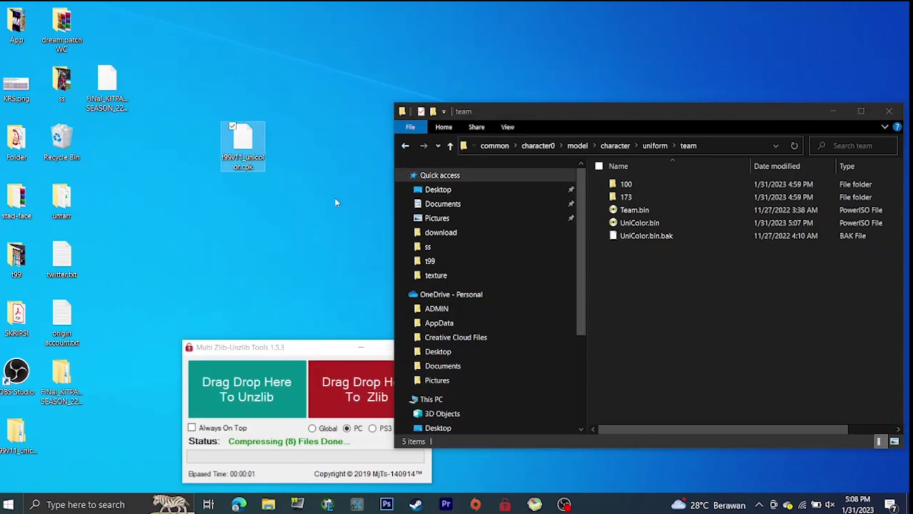
pyautogui.scroll(-4, 439, 400)
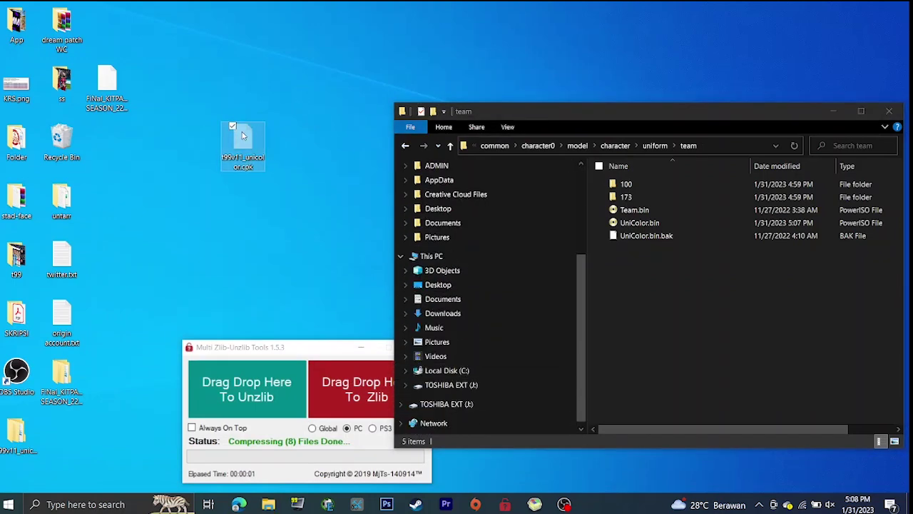
pyautogui.rightClick(243, 136)
pyautogui.click(319, 387)
pyautogui.click(485, 386)
pyautogui.doubleClick(658, 210)
pyautogui.press('p')
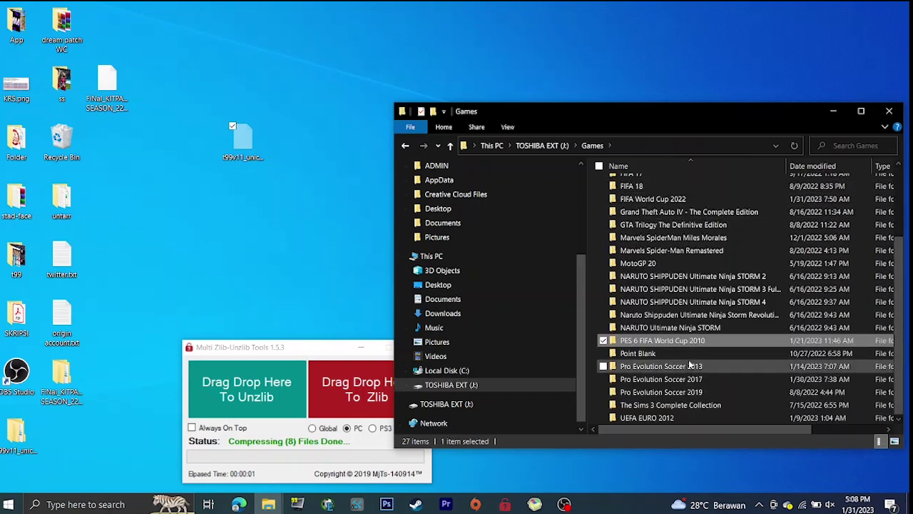
pyautogui.doubleClick(661, 379)
pyautogui.doubleClick(646, 198)
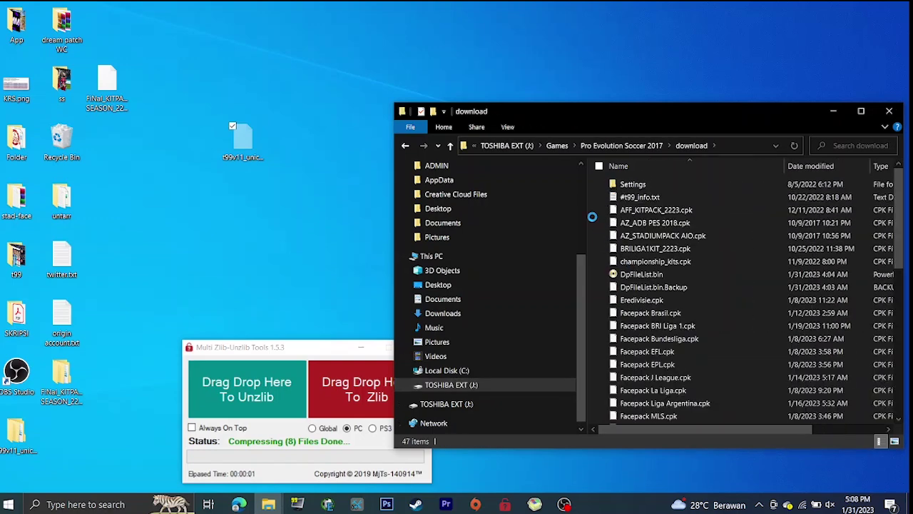
# Paste t99v11_unicolor.cpk into the download folder, replacing the existing file
pyautogui.rightClick(774, 203)
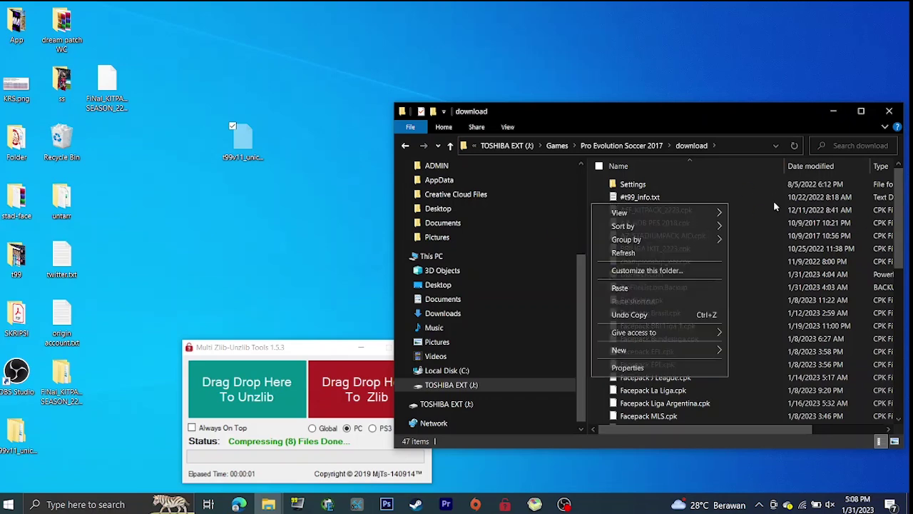
pyautogui.click(671, 289)
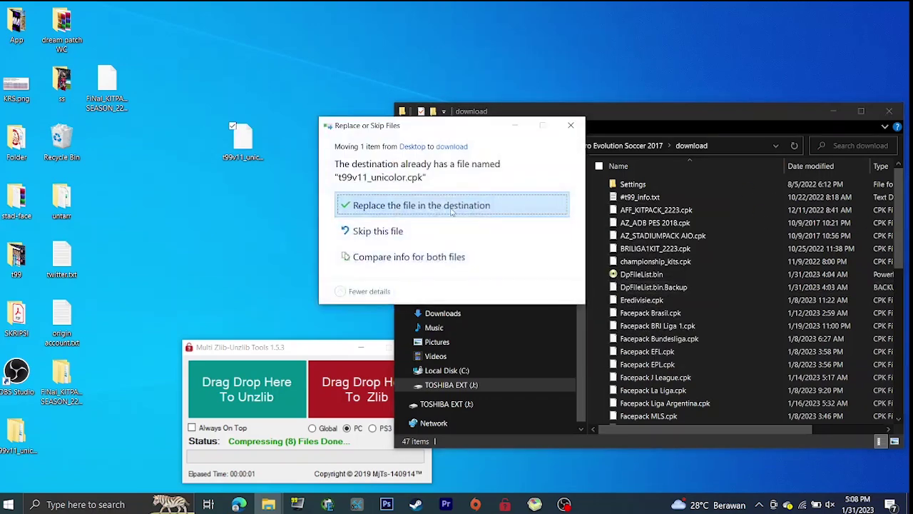
pyautogui.click(452, 205)
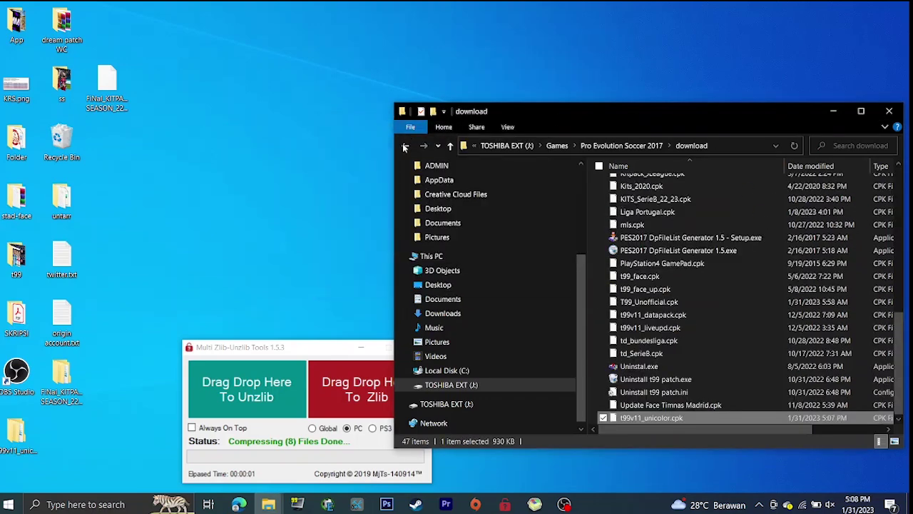
# Launch PES2017.exe from the Pro Evolution Soccer 2017 folder and proceed to the game's main menu
pyautogui.click(405, 145)
pyautogui.click(646, 235)
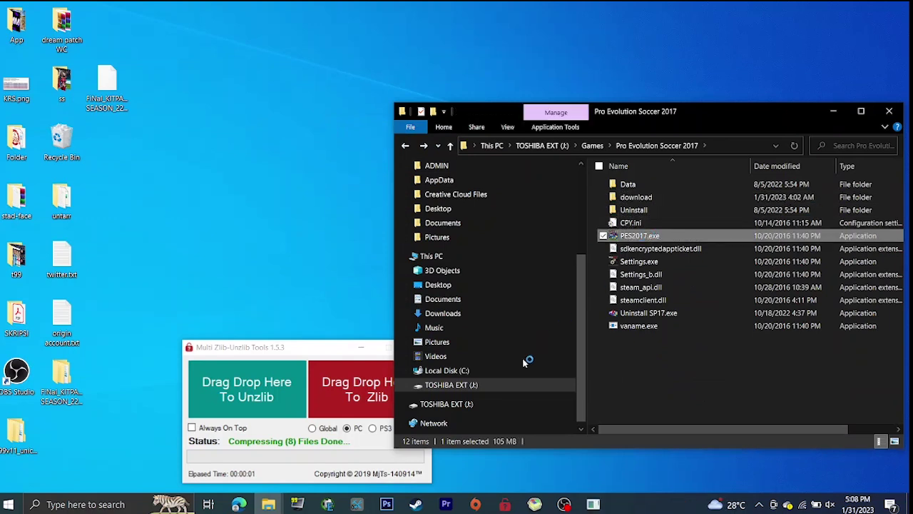
pyautogui.click(543, 379)
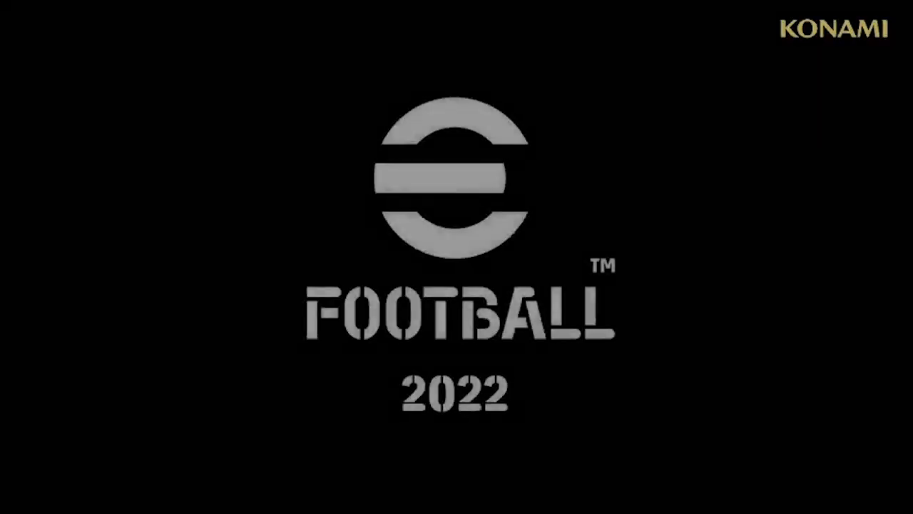
pyautogui.press('Return')
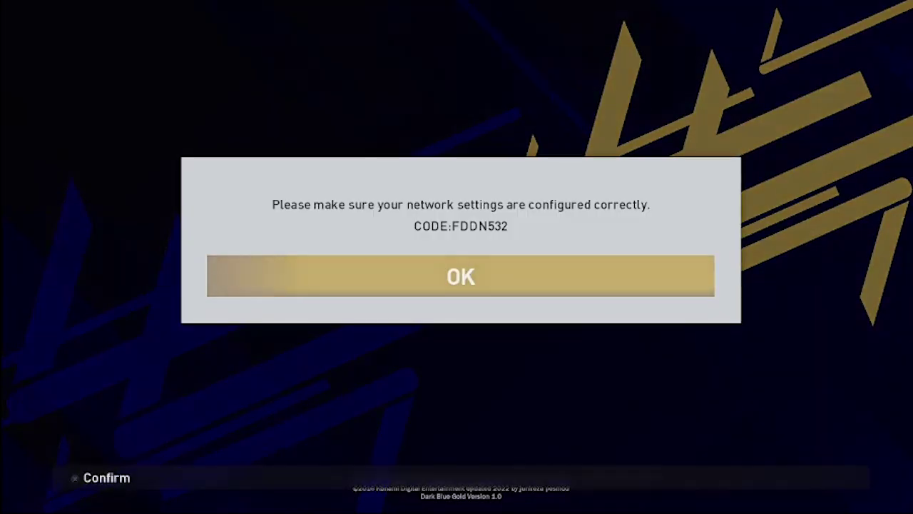
pyautogui.press('Return')
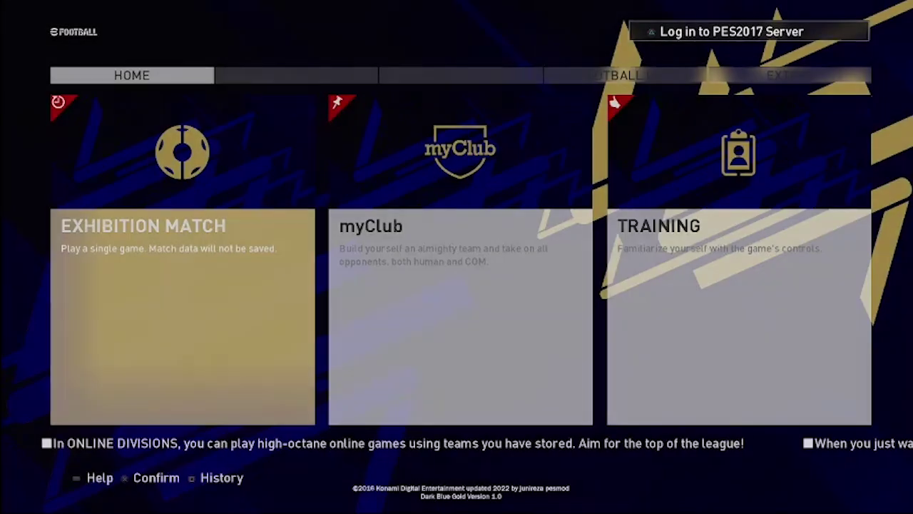
# Start an exhibition match and confirm the controller assignment to reach team selection
pyautogui.press('Left')
pyautogui.press('Right')
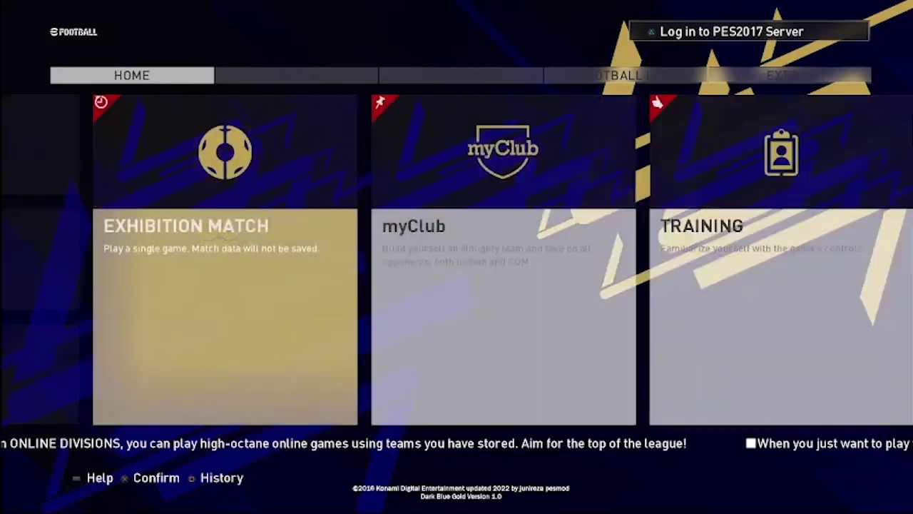
pyautogui.press('Return')
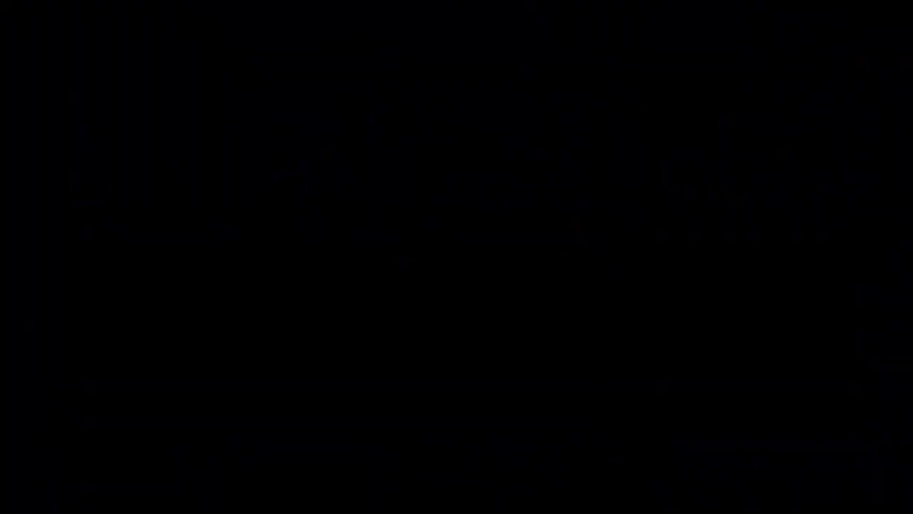
pyautogui.press('Right')
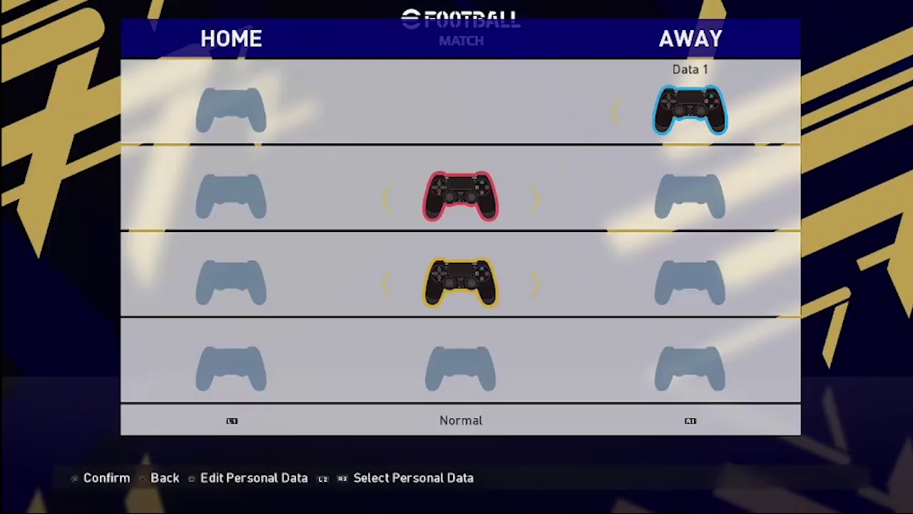
pyautogui.press('Left')
pyautogui.press('Return')
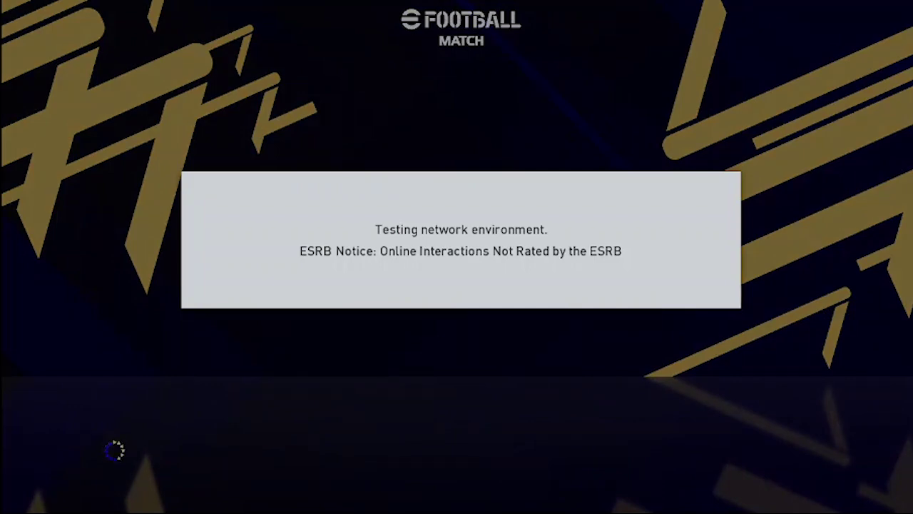
pyautogui.press('Return')
pyautogui.press('Return')
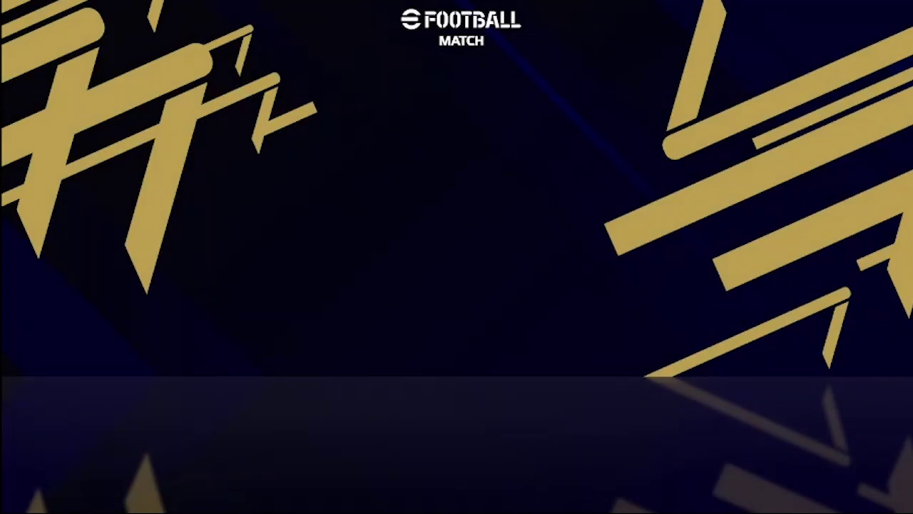
# Choose Manchester City FC from the Premier League as the home team
pyautogui.press('Return')
pyautogui.press('Down')
pyautogui.press('Down')
pyautogui.press('Down')
pyautogui.press('Down')
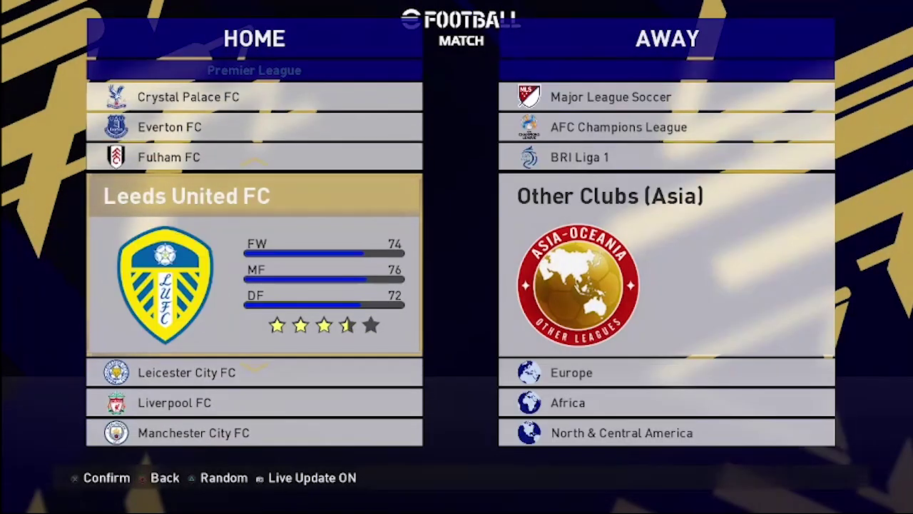
pyautogui.press('Down')
pyautogui.press('Down')
pyautogui.press('Down')
pyautogui.press('Return')
# Choose Manchester United FC from the Premier League as the away team and confirm the matchup
pyautogui.press('Up')
pyautogui.press('Up')
pyautogui.press('Up')
pyautogui.press('Up')
pyautogui.press('Up')
pyautogui.press('Up')
pyautogui.press('Up')
pyautogui.press('Up')
pyautogui.press('Up')
pyautogui.press('Up')
pyautogui.press('Up')
pyautogui.press('Up')
pyautogui.press('Up')
pyautogui.press('Up')
pyautogui.press('Up')
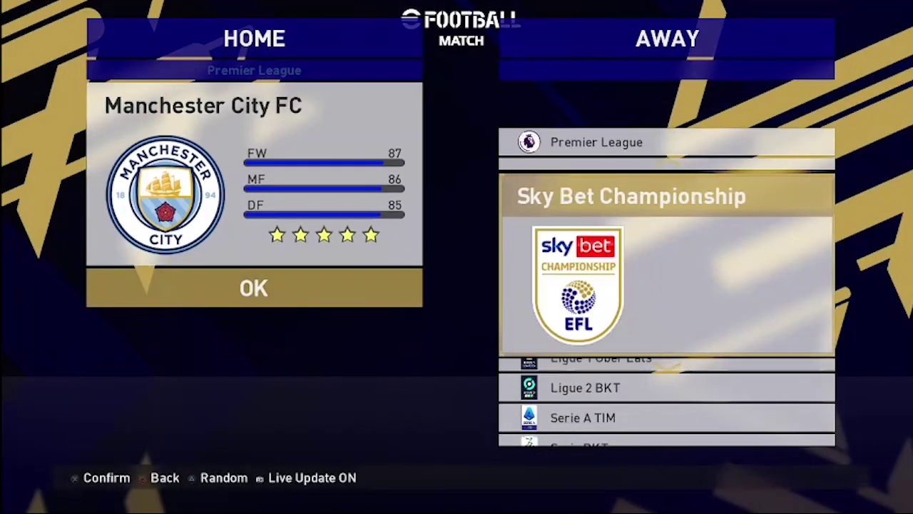
pyautogui.press('Up')
pyautogui.press('Return')
pyautogui.press('Down')
pyautogui.press('Down')
pyautogui.press('Down')
pyautogui.press('Down')
pyautogui.press('Down')
pyautogui.press('Down')
pyautogui.press('Down')
pyautogui.press('Down')
pyautogui.press('Down')
pyautogui.press('Down')
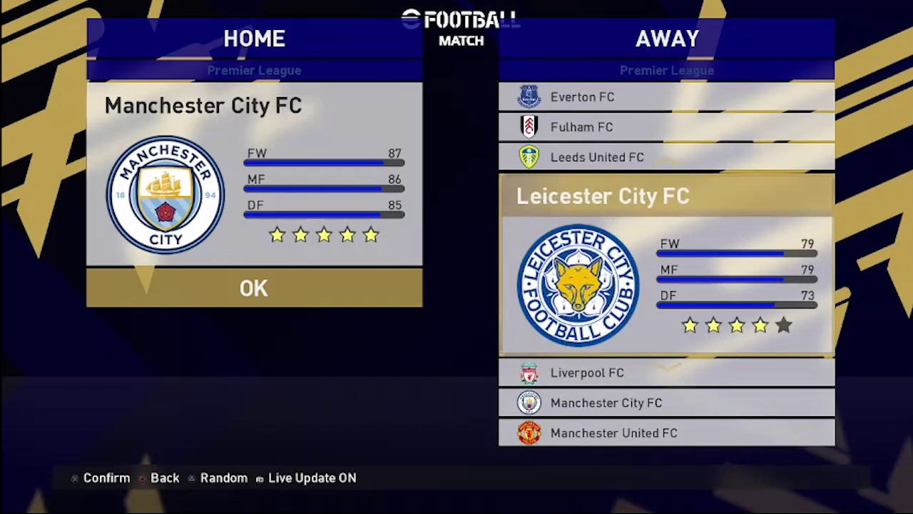
pyautogui.press('Down')
pyautogui.press('Down')
pyautogui.press('Down')
pyautogui.press('Return')
# Check the available uniforms in the match setup by switching the home and away teams to kit 4/4
pyautogui.press('Left')
pyautogui.press('Left')
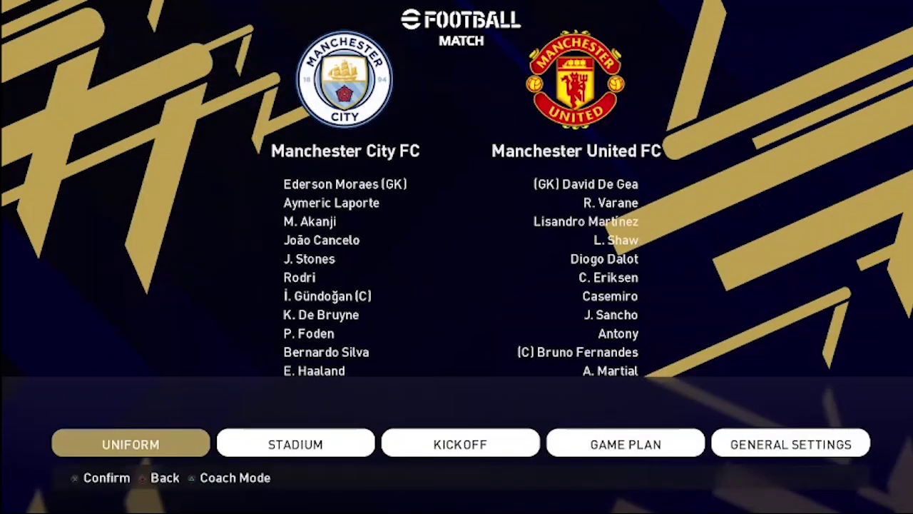
pyautogui.press('Return')
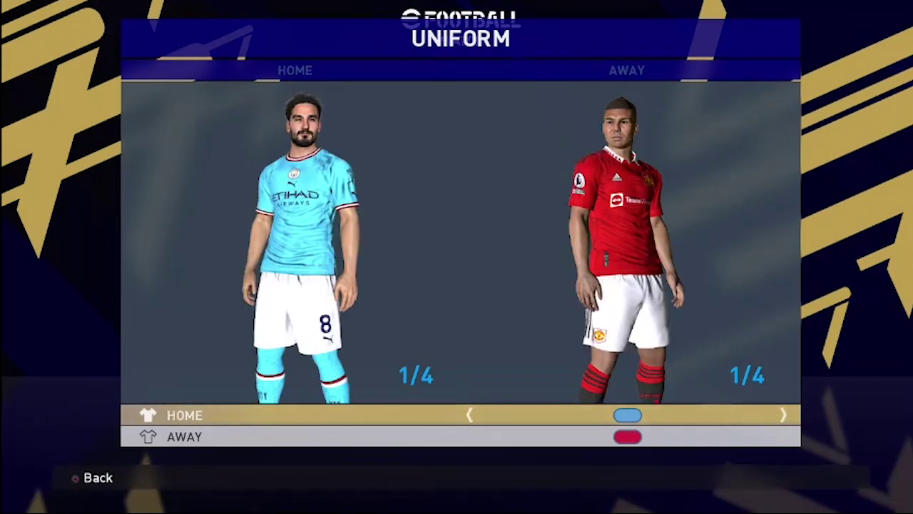
pyautogui.press('Left')
pyautogui.press('Down')
pyautogui.press('Left')
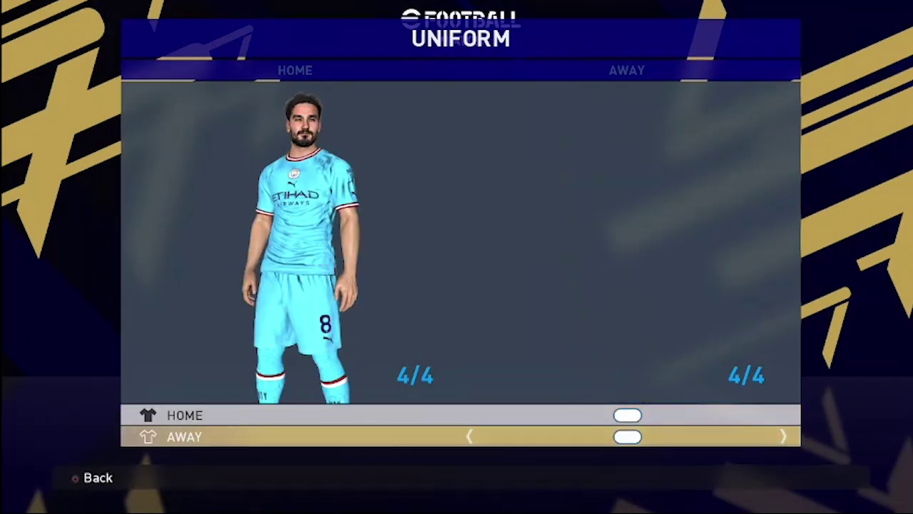
pyautogui.press('Escape')
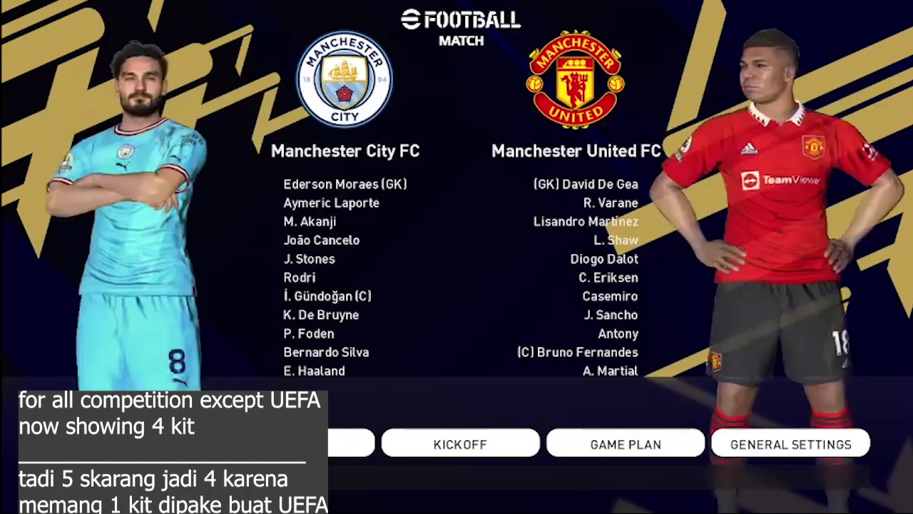
# Leave the exhibition match setup and return to the game's main menu
pyautogui.press('Escape')
pyautogui.press('Escape')
pyautogui.press('Escape')
pyautogui.press('Escape')
pyautogui.press('Escape')
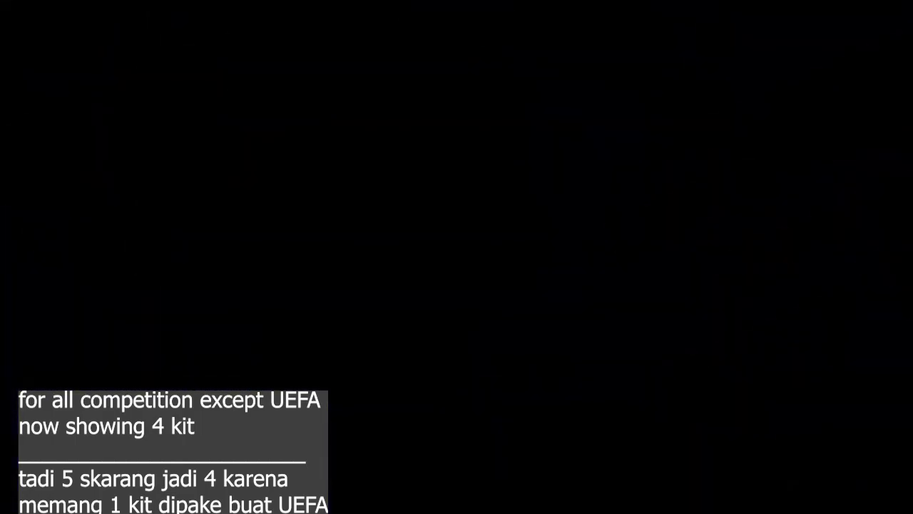
# Open UEFA Champions League from the game's competition modes
pyautogui.press('Right')
pyautogui.press('Right')
pyautogui.press('Right')
pyautogui.press('Right')
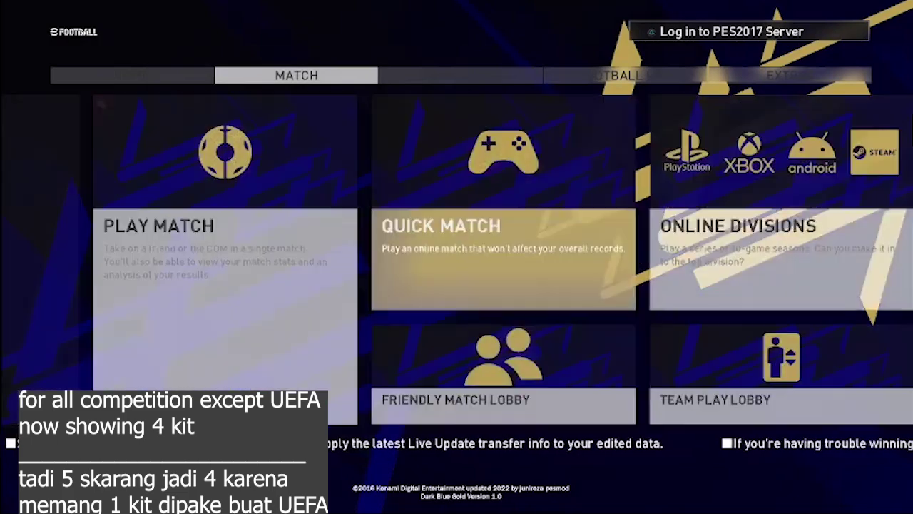
pyautogui.press('e')
pyautogui.press('Right')
pyautogui.press('Left')
pyautogui.press('Left')
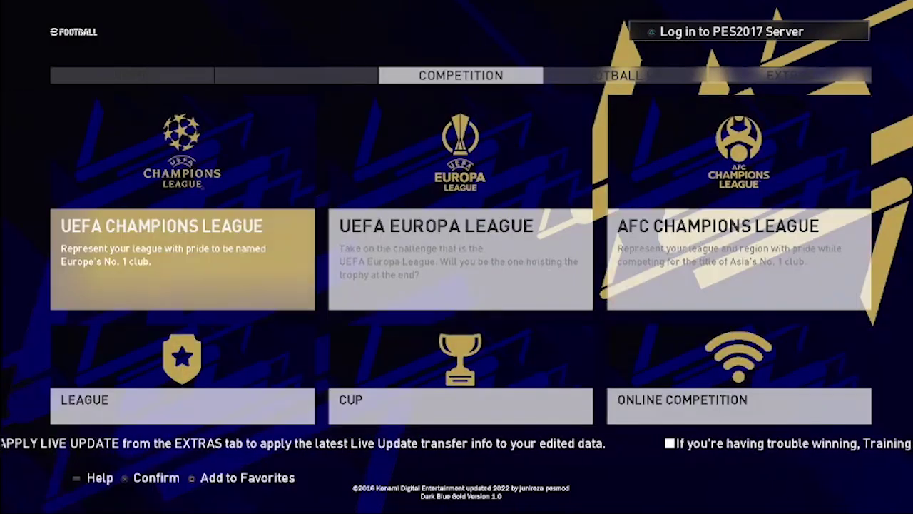
pyautogui.press('Return')
# Start a new match setup in the UEFA Champions League mode and continue to the team selection
pyautogui.press('Down')
pyautogui.press('Down')
pyautogui.press('Return')
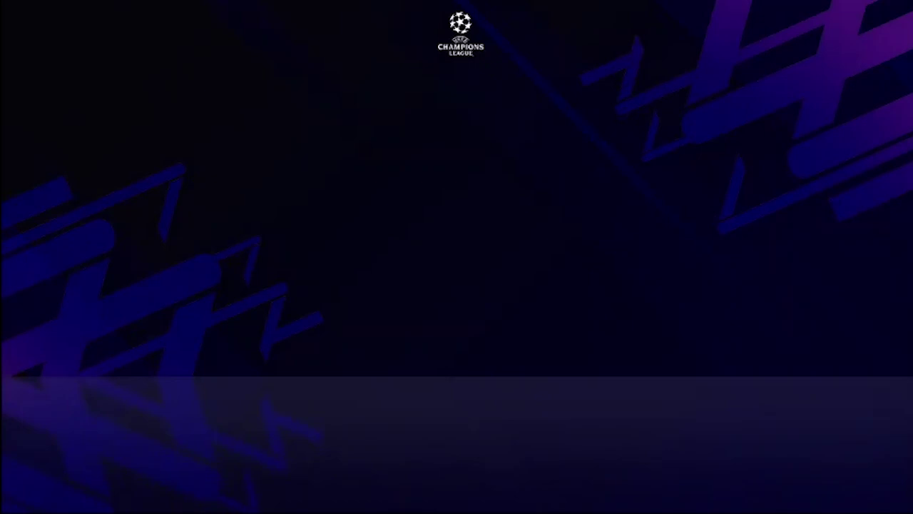
pyautogui.press('Return')
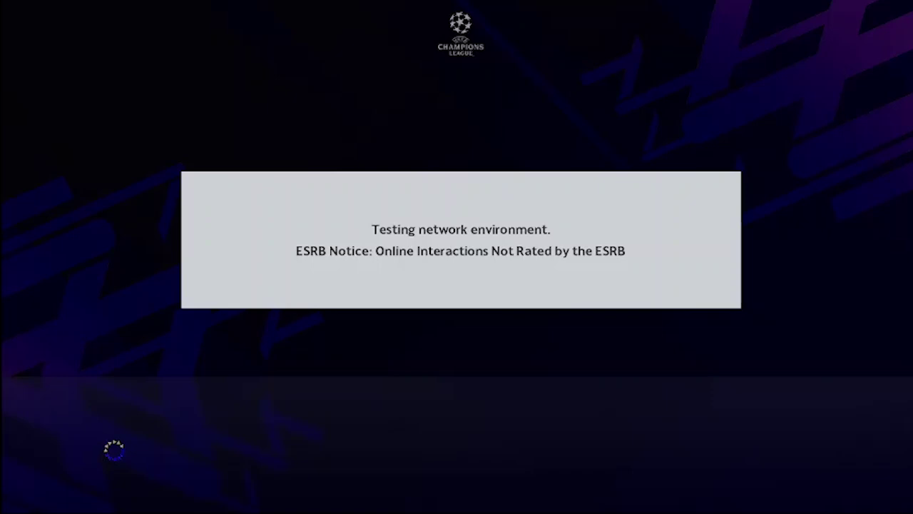
pyautogui.press('Return')
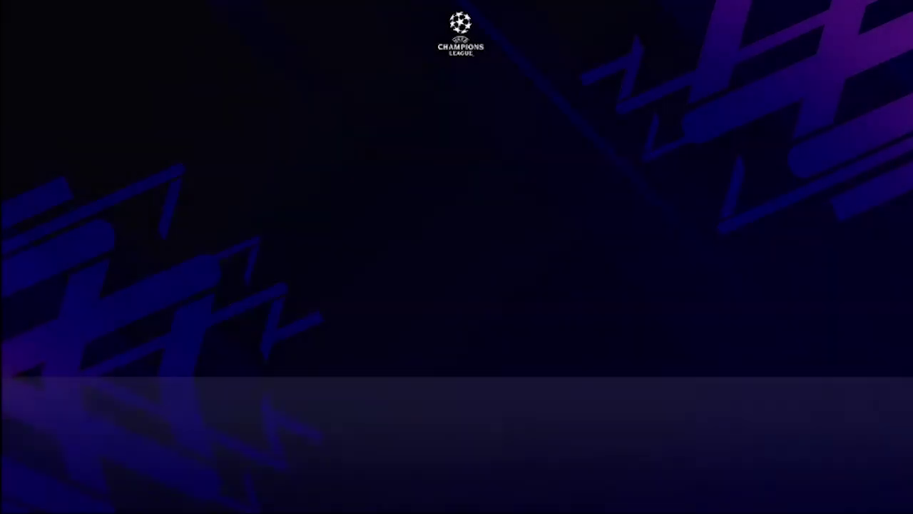
pyautogui.press('Return')
# Choose Manchester City FC from the Premier League as the home team
pyautogui.press('Up')
pyautogui.press('Up')
pyautogui.press('Up')
pyautogui.press('Up')
pyautogui.press('Up')
pyautogui.press('Up')
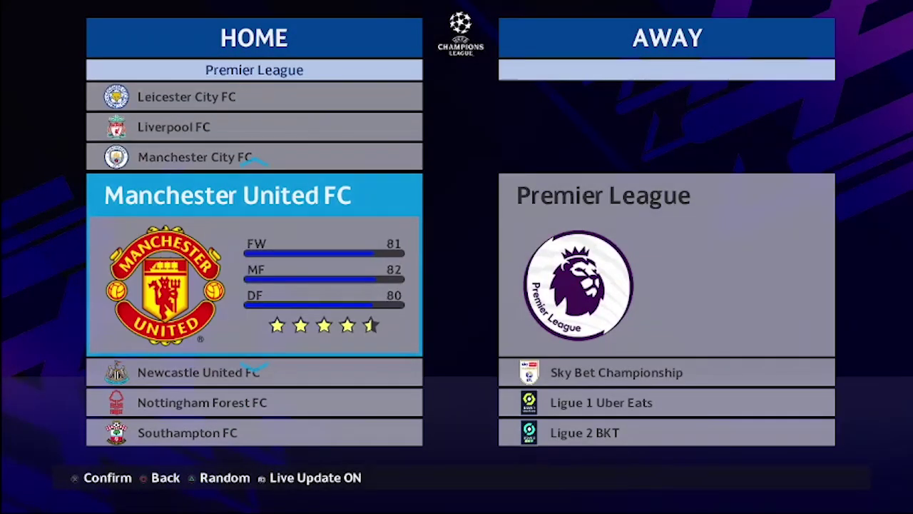
pyautogui.press('Return')
# Choose Manchester United FC from the Premier League as the away team and confirm the matchup
pyautogui.press('Return')
pyautogui.press('Down')
pyautogui.press('Down')
pyautogui.press('Down')
pyautogui.press('Down')
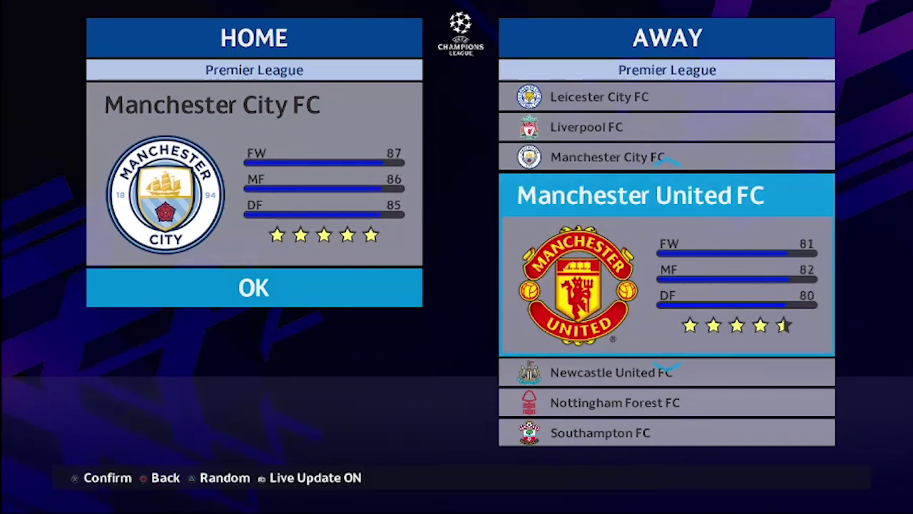
pyautogui.press('Return')
# Switch the uniforms of both the home and away teams to kit 4/4
pyautogui.press('Left')
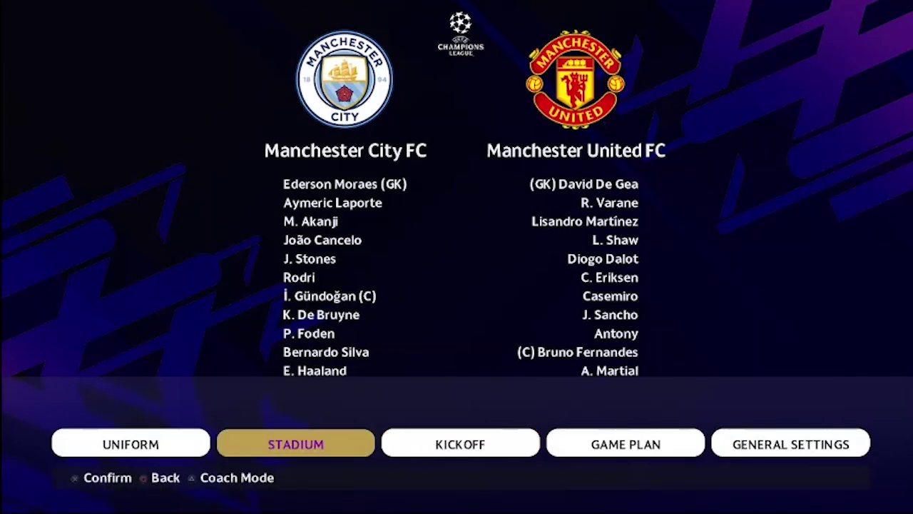
pyautogui.press('Left')
pyautogui.press('Return')
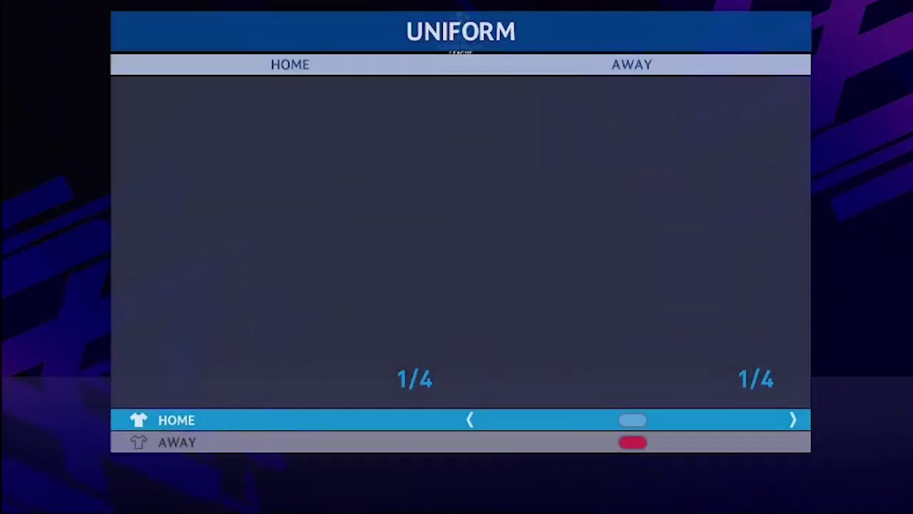
pyautogui.press('Left')
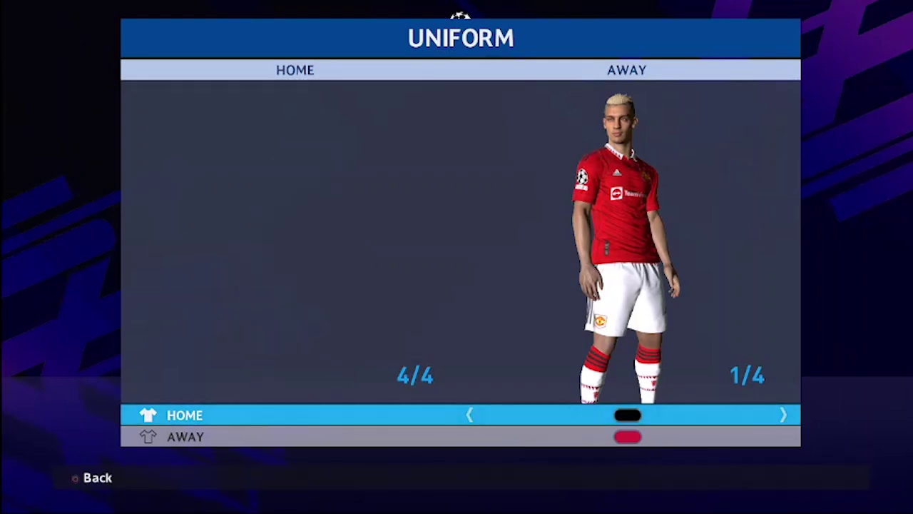
pyautogui.press('Down')
pyautogui.press('Left')
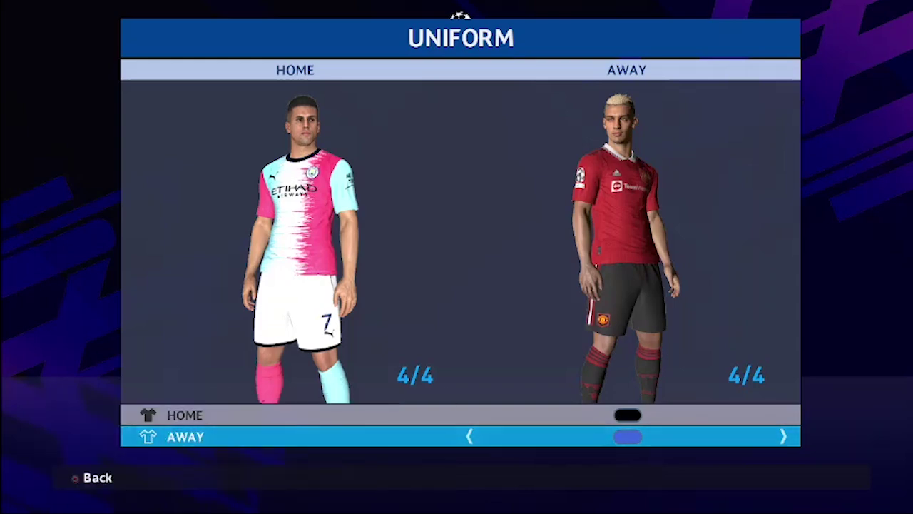
# Examine the selected Manchester City and Manchester United kits in the match overview and the uniform selection
pyautogui.press('Escape')
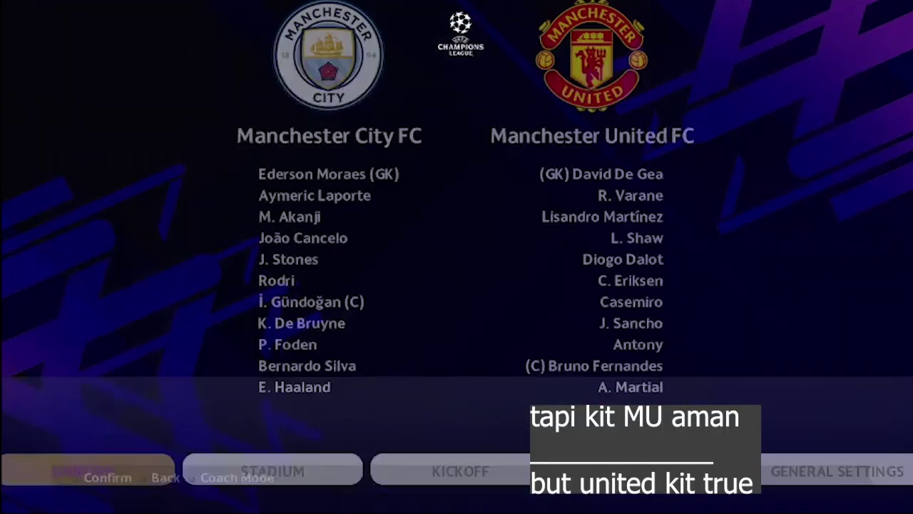
pyautogui.press('Escape')
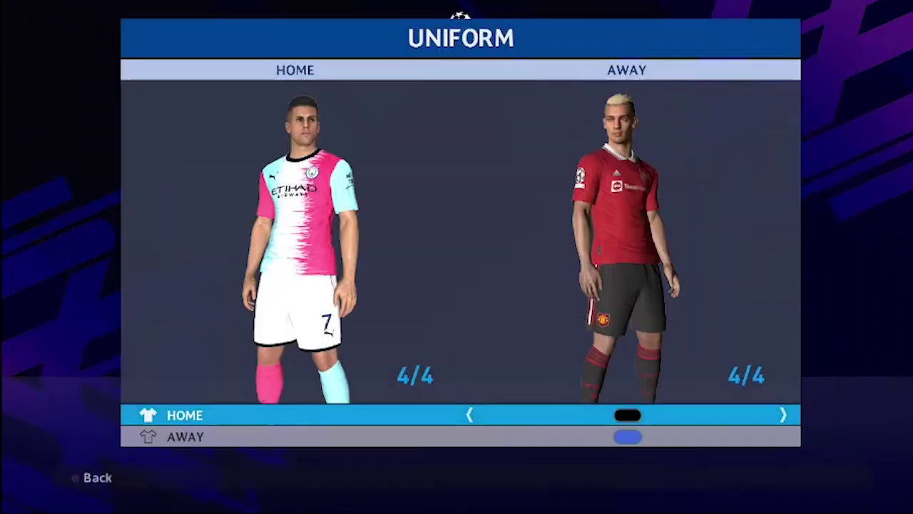
pyautogui.press('Escape')
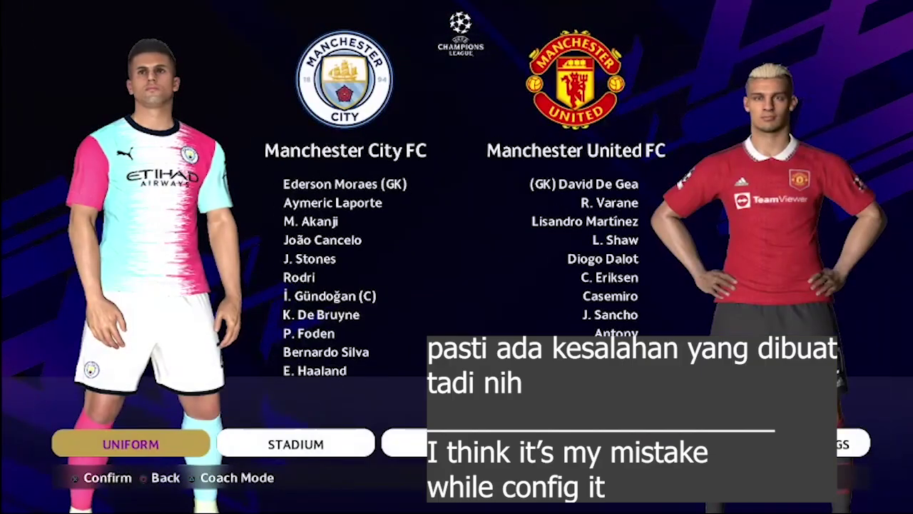
pyautogui.press('Return')
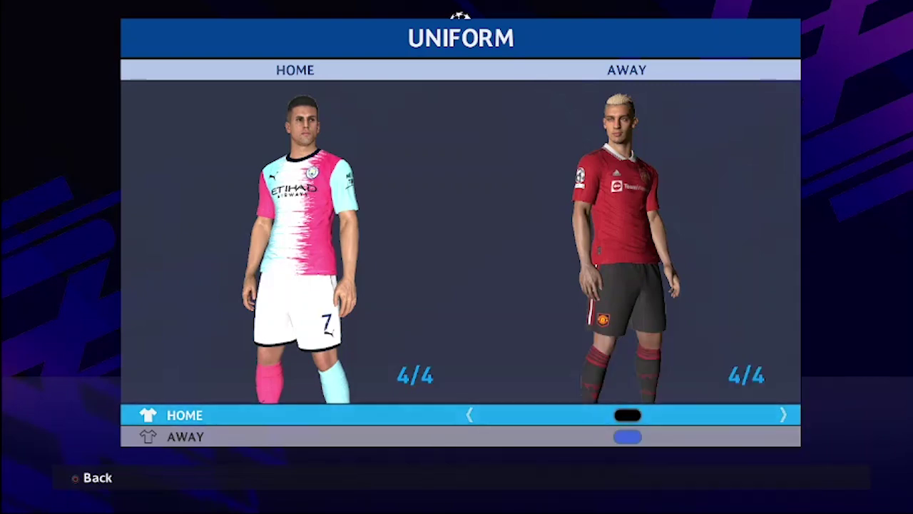
# Leave the Champions League match setup and return to the game's main menu
pyautogui.press('Escape')
pyautogui.press('Escape')
pyautogui.press('Escape')
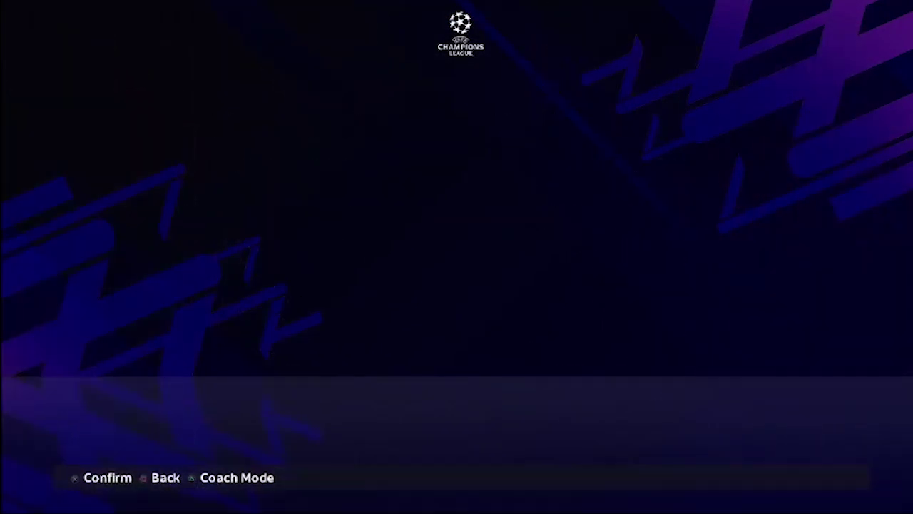
pyautogui.press('Escape')
pyautogui.press('Escape')
pyautogui.press('Escape')
pyautogui.press('Escape')
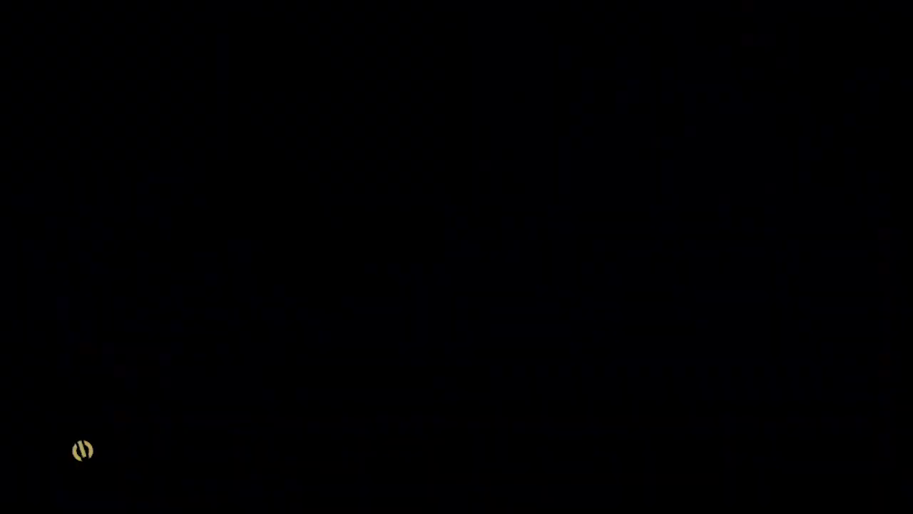
pyautogui.press('Escape')
# Exit the game and confirm to return to the Windows desktop
pyautogui.press('e')
pyautogui.press('e')
pyautogui.press('e')
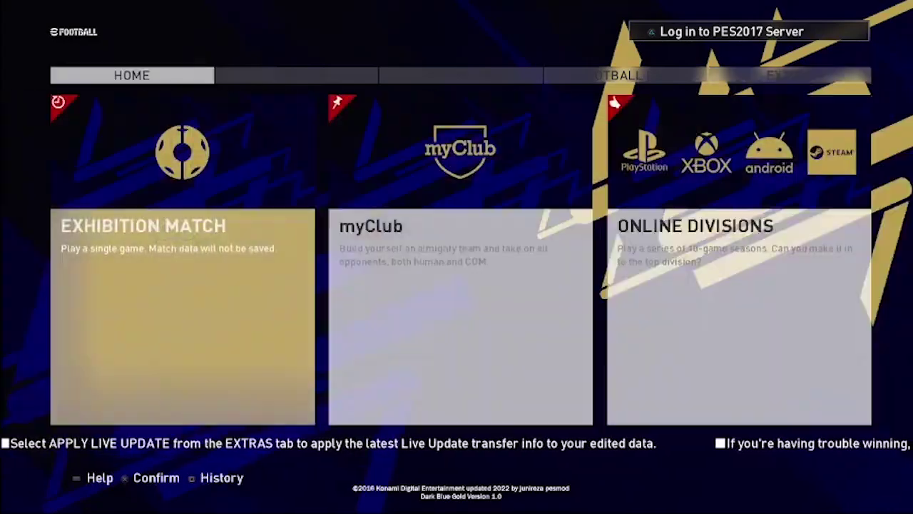
pyautogui.press('Left')
pyautogui.press('Down')
pyautogui.press('Return')
pyautogui.press('Return')
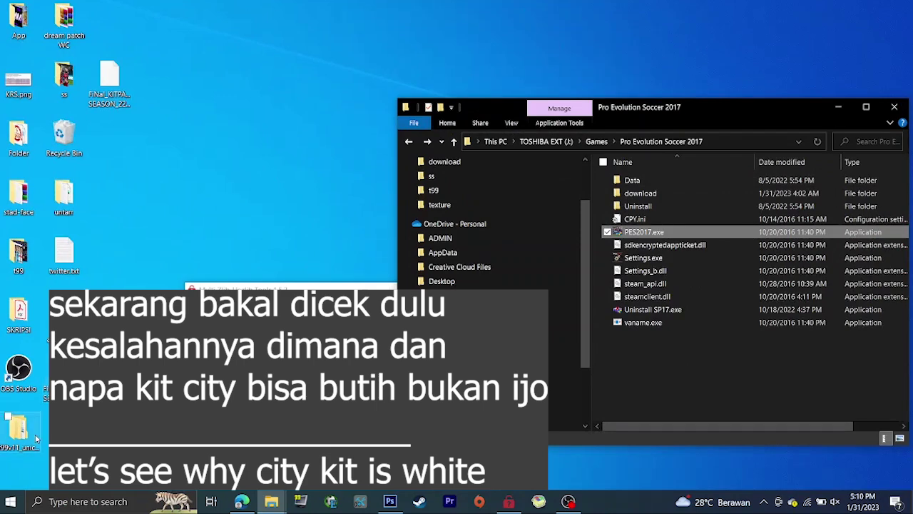
# Open the uniform texture folder inside the t99v11_unicolor folder on the desktop
pyautogui.doubleClick(20, 428)
pyautogui.doubleClick(323, 114)
pyautogui.doubleClick(322, 114)
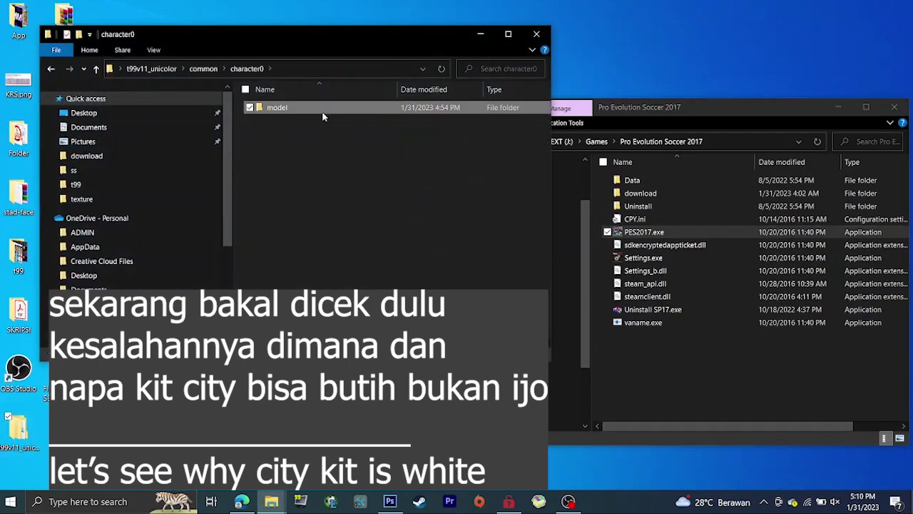
pyautogui.doubleClick(322, 110)
pyautogui.doubleClick(322, 111)
pyautogui.doubleClick(308, 107)
pyautogui.doubleClick(304, 123)
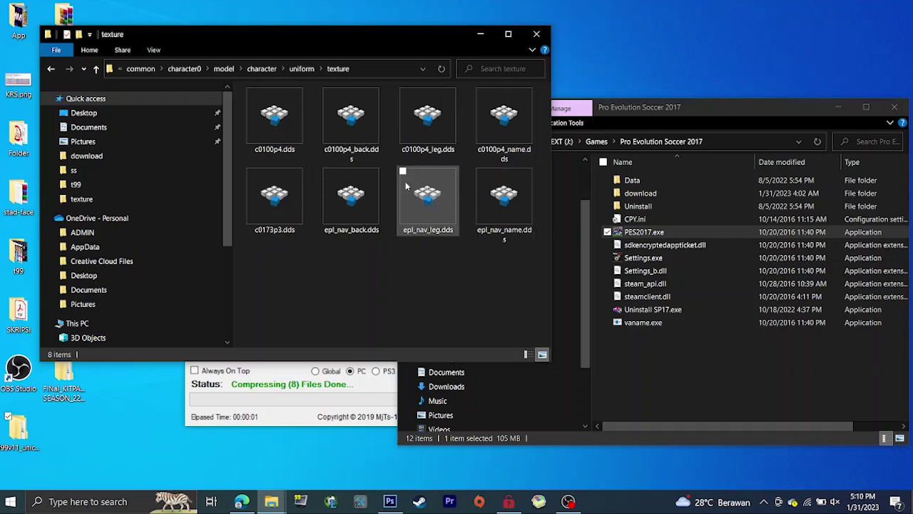
# Rename the texture file c0173p3.dds to c0173p4.dds
pyautogui.click(274, 221)
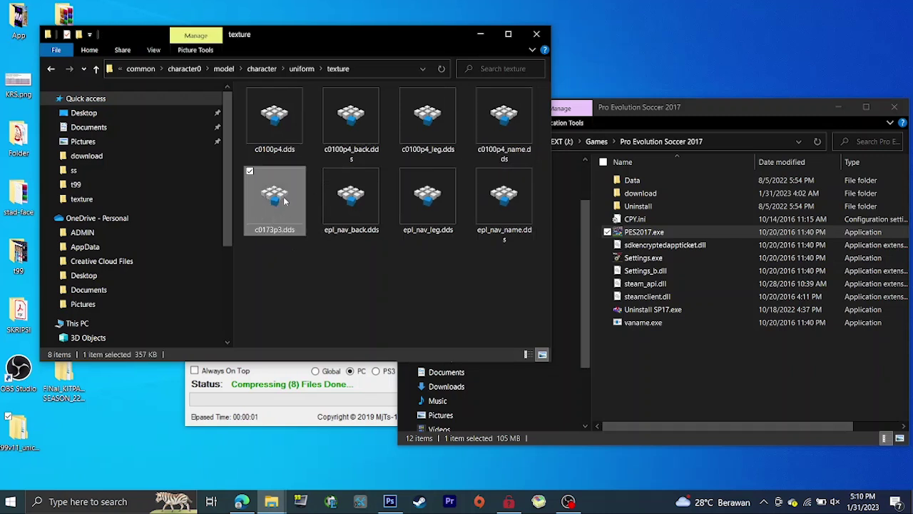
pyautogui.click(282, 234)
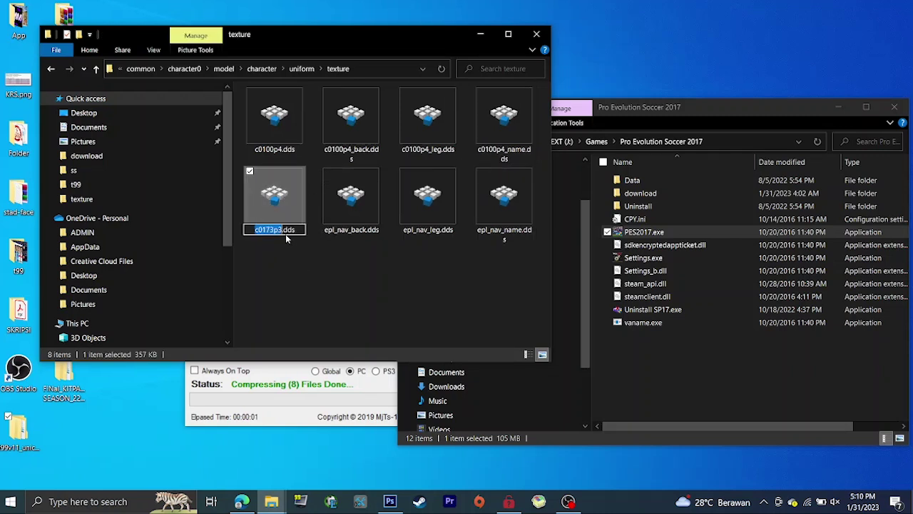
pyautogui.press('BackSpace')
pyautogui.write('4')
pyautogui.press('Return')
pyautogui.moveTo(258, 250); pyautogui.dragTo(291, 225)
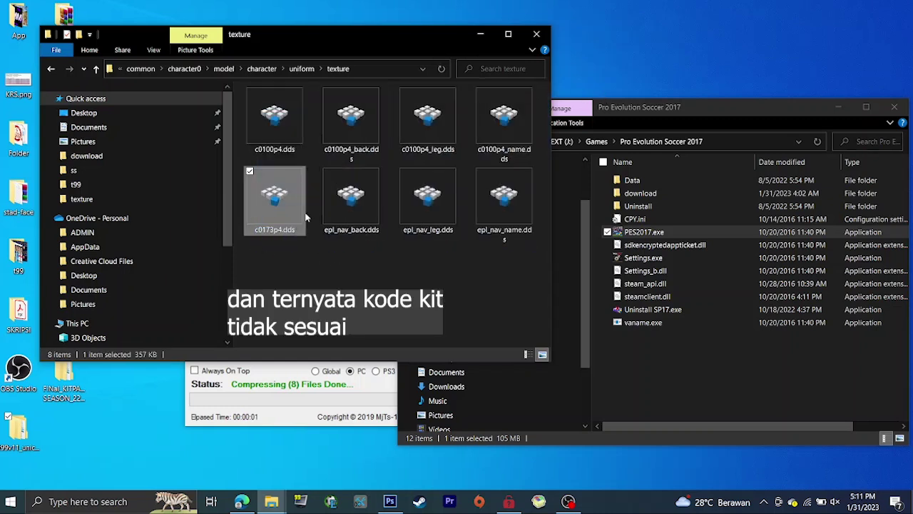
# Check the uniform's team folder, close that window, and open the download folder of Pro Evolution Soccer 2017
pyautogui.click(52, 68)
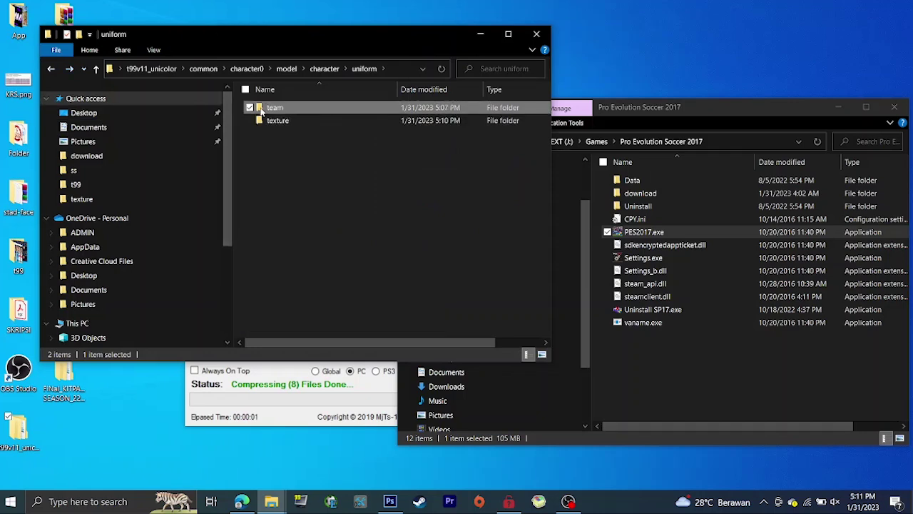
pyautogui.doubleClick(261, 110)
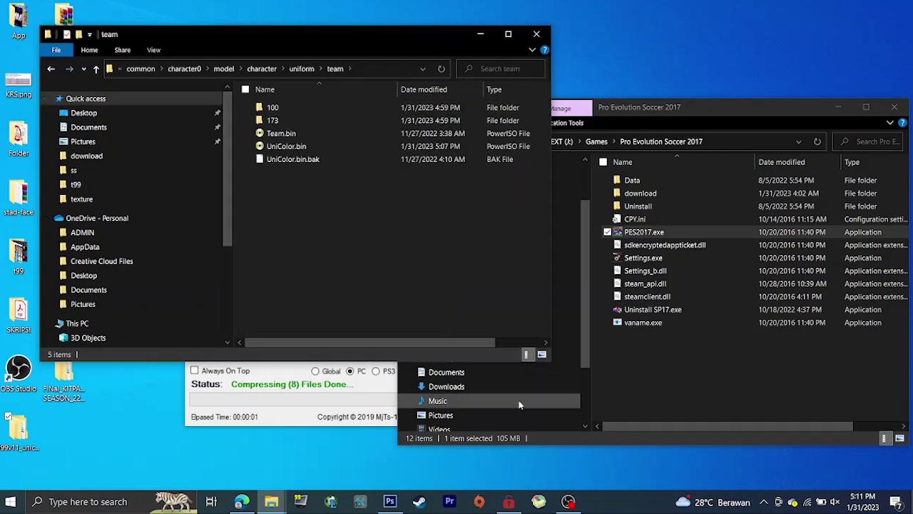
pyautogui.click(537, 36)
pyautogui.doubleClick(640, 193)
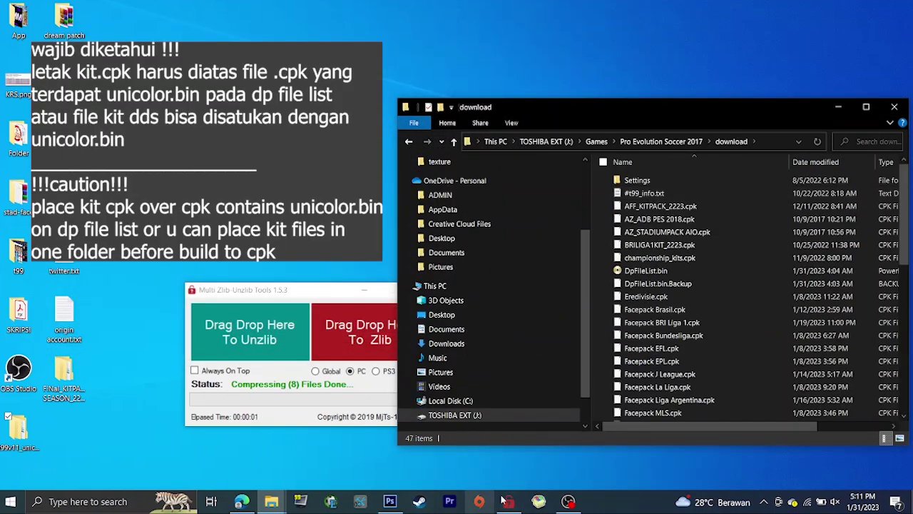
# Build a CPK from the desktop folder t99v11_unicolor with CRI Packed File Maker and close the tool
pyautogui.click(505, 500)
pyautogui.click(399, 335)
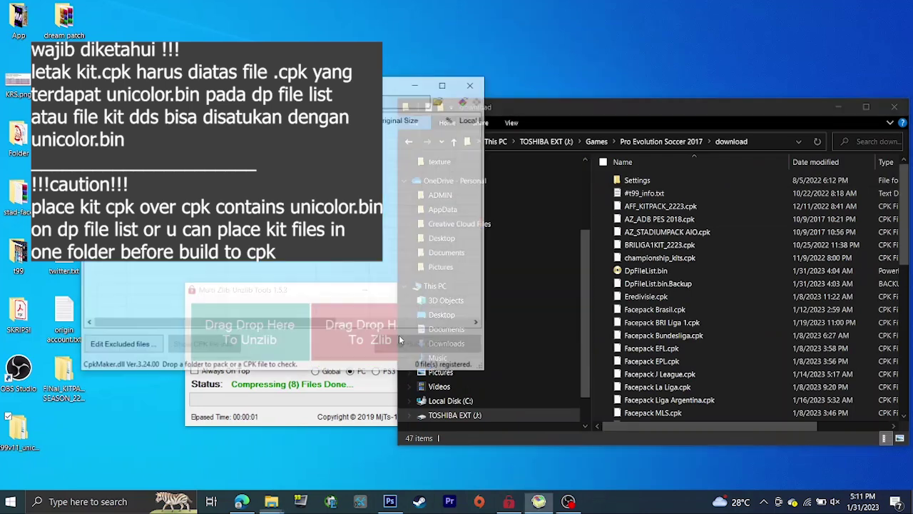
pyautogui.click(441, 101)
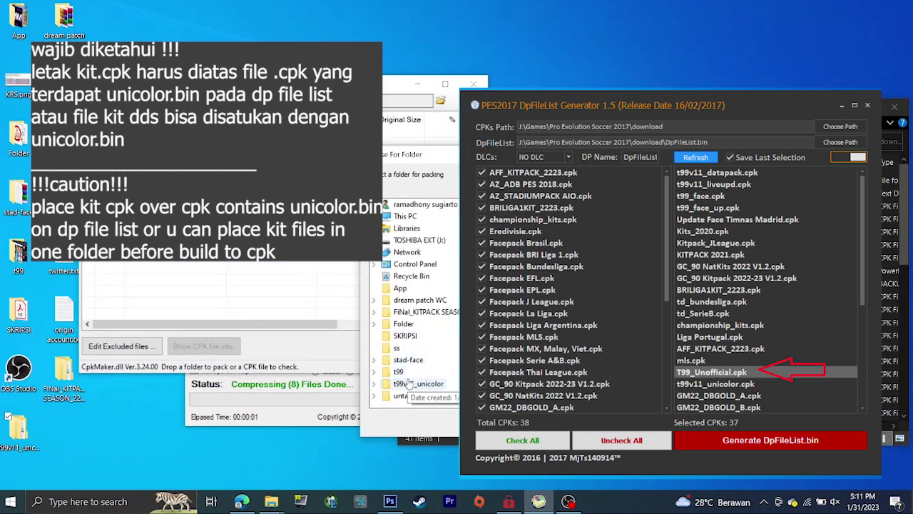
pyautogui.click(413, 384)
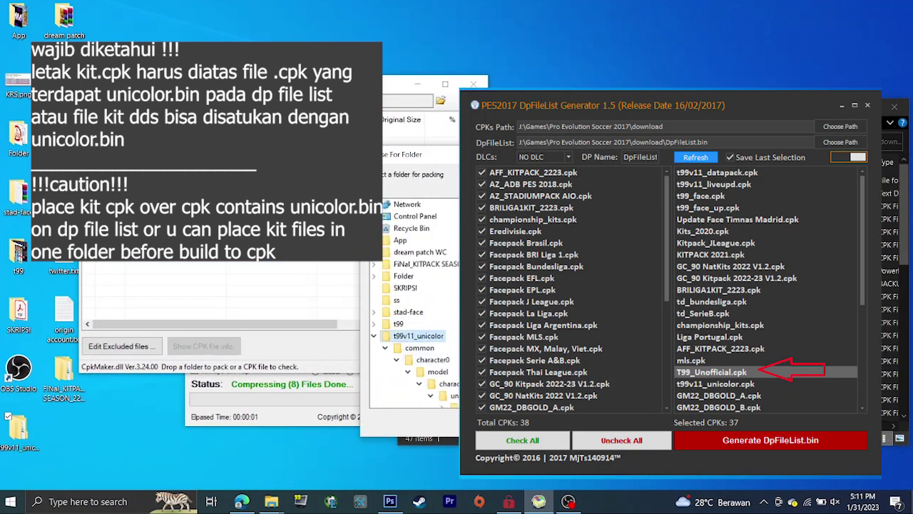
pyautogui.click(486, 422)
pyautogui.click(429, 346)
pyautogui.click(311, 284)
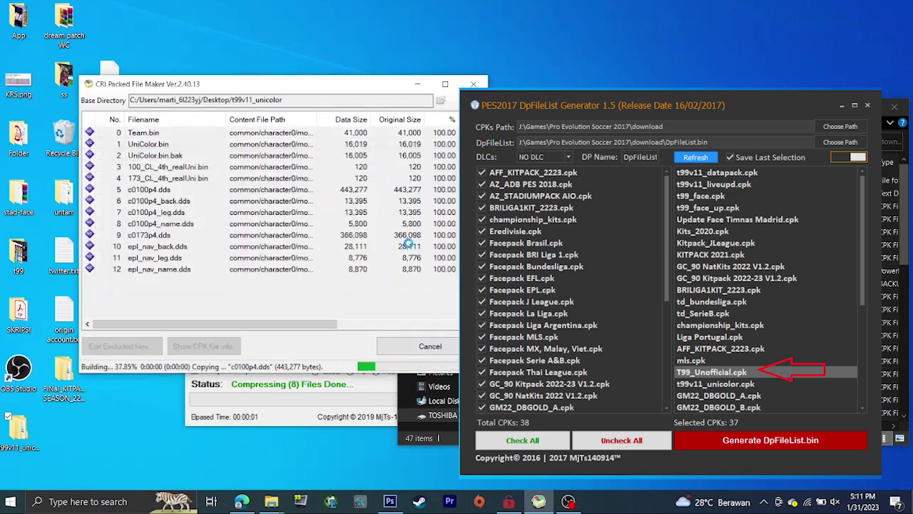
pyautogui.click(379, 297)
pyautogui.click(473, 84)
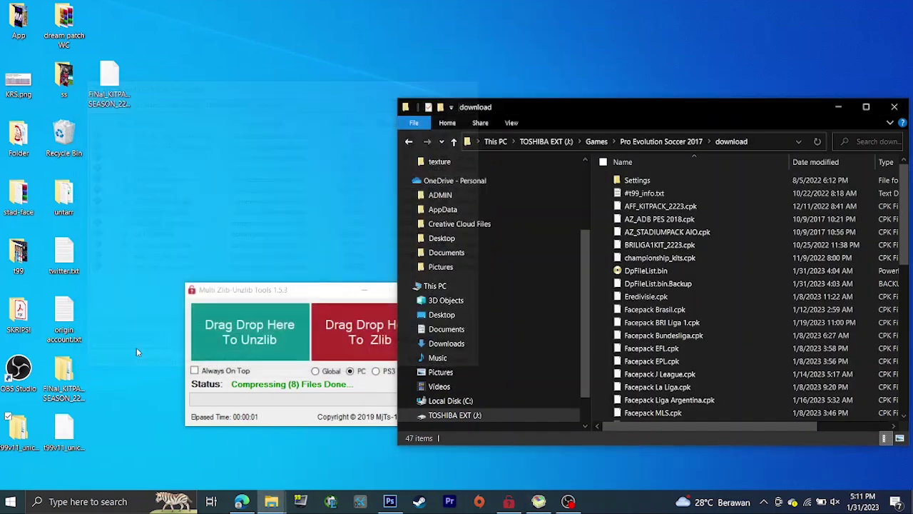
# Move the rebuilt t99v11_unicolor.cpk from the desktop into the game's download folder, replacing the existing file
pyautogui.click(78, 429)
pyautogui.hotkey('ctrl', 'x')
pyautogui.click(602, 255)
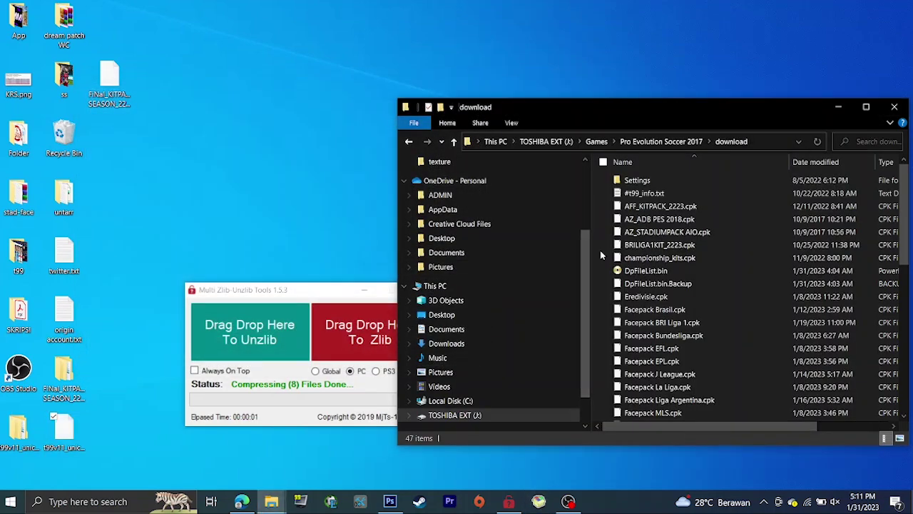
pyautogui.hotkey('ctrl', 'v')
pyautogui.click(531, 202)
pyautogui.click(658, 113)
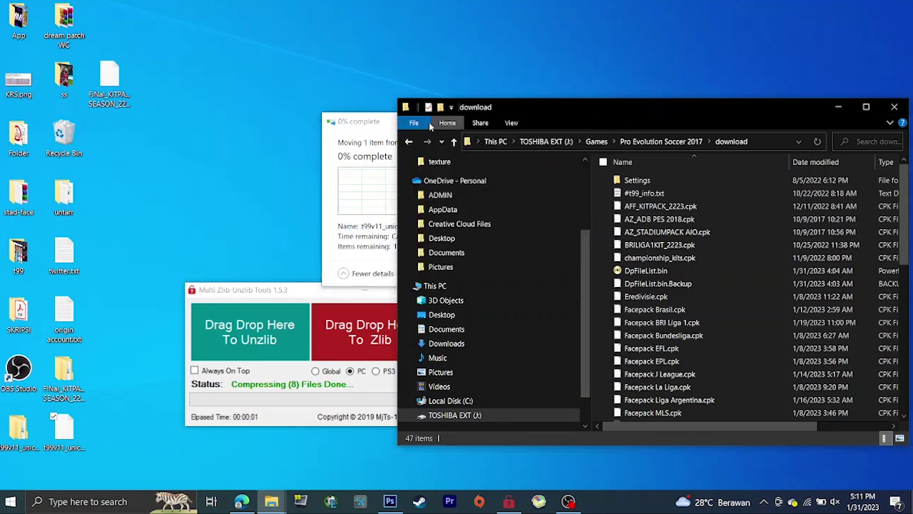
# Launch PES2017.exe from the Pro Evolution Soccer 2017 folder and allow it to make changes to the device
pyautogui.click(405, 139)
pyautogui.click(643, 235)
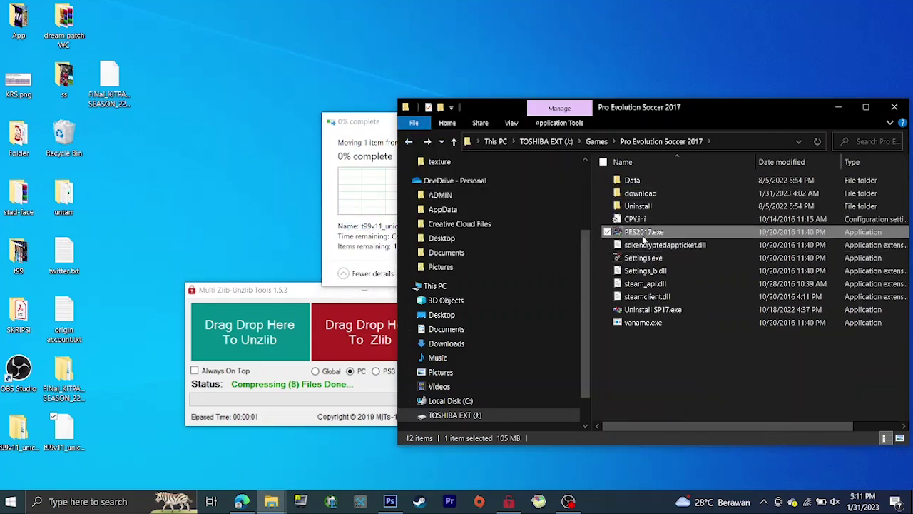
pyautogui.doubleClick(644, 235)
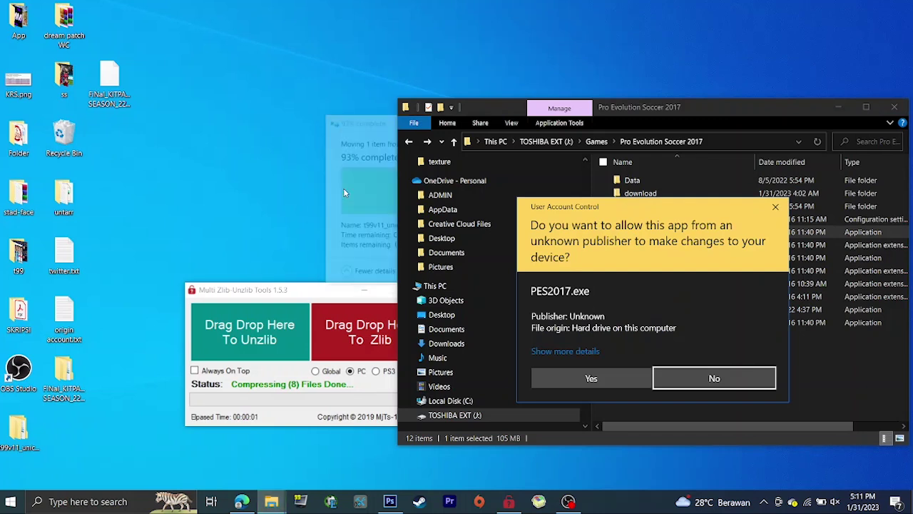
pyautogui.click(592, 379)
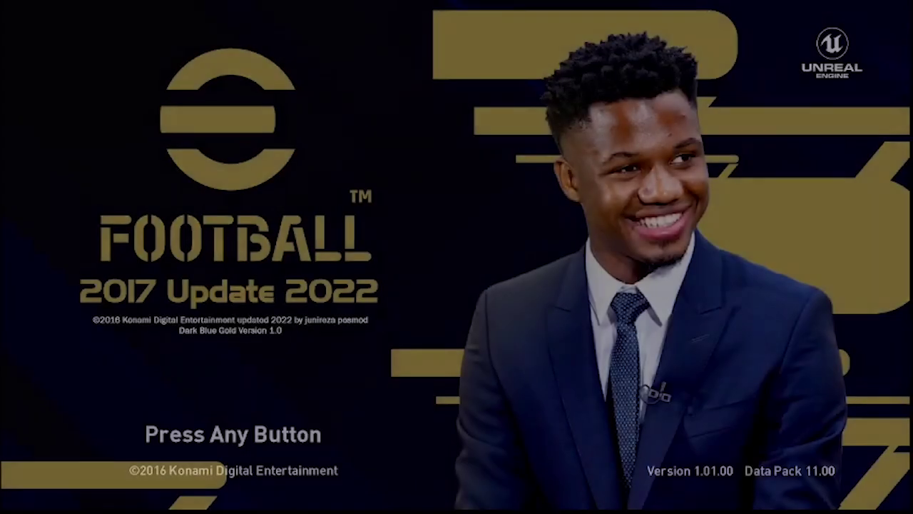
# Enter the game from the title screen and go to the Competition section of the main menu
pyautogui.press('Return')
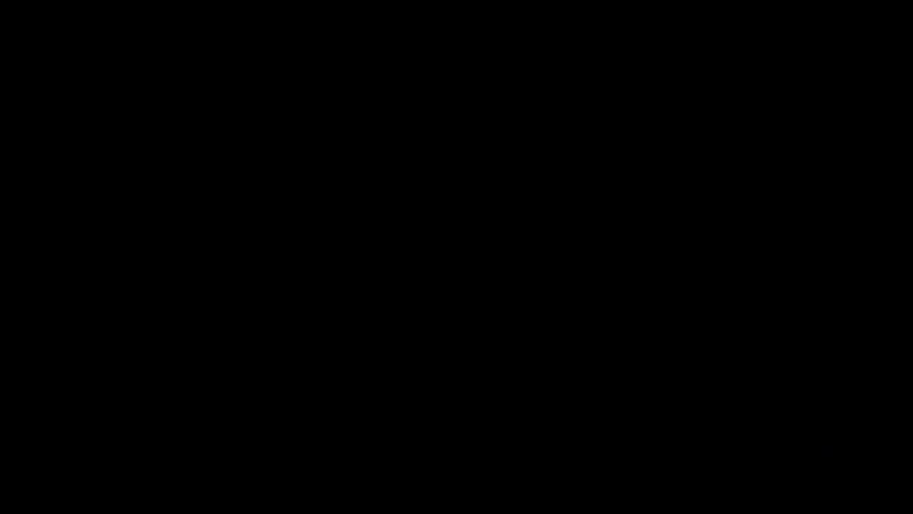
pyautogui.press('Return')
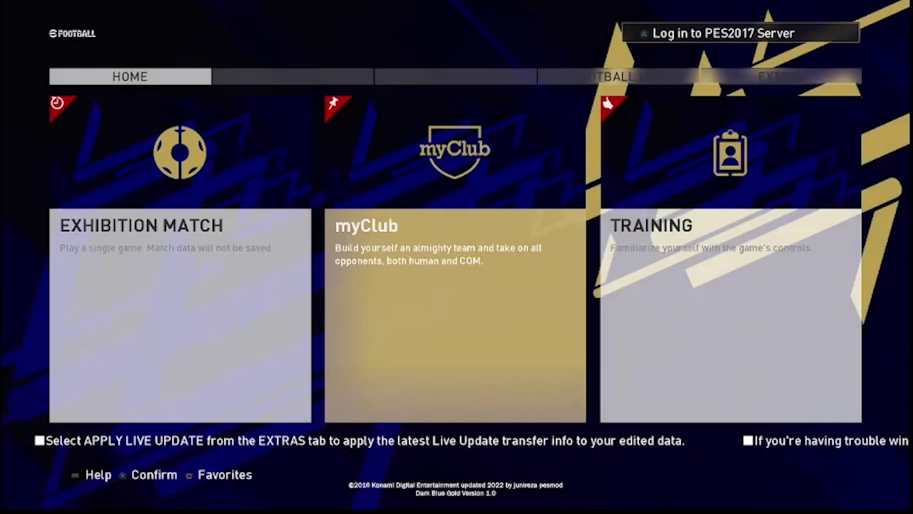
pyautogui.press('Right')
pyautogui.press('Right')
pyautogui.press('Right')
pyautogui.press('Right')
pyautogui.press('Right')
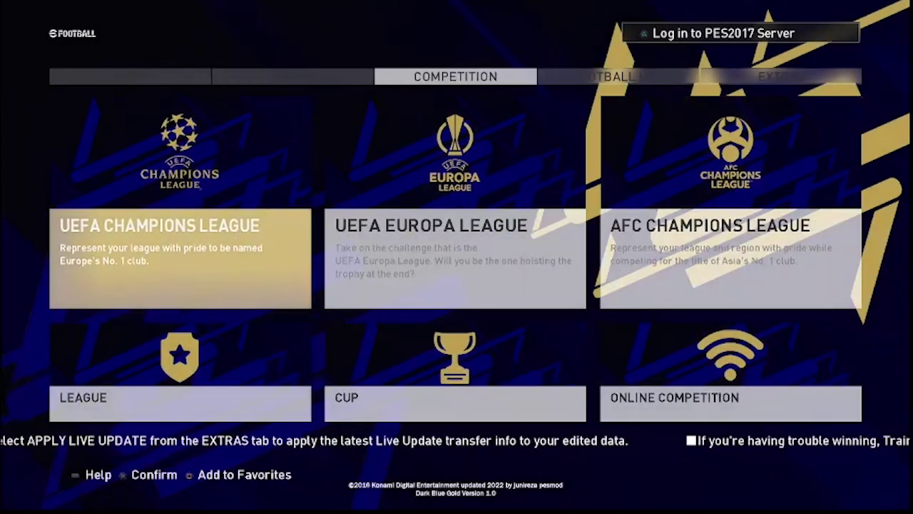
# Start a UEFA Champions League match setup, dismiss the network notice, and proceed to team selection
pyautogui.press('Return')
pyautogui.press('Down')
pyautogui.press('Down')
pyautogui.press('Return')
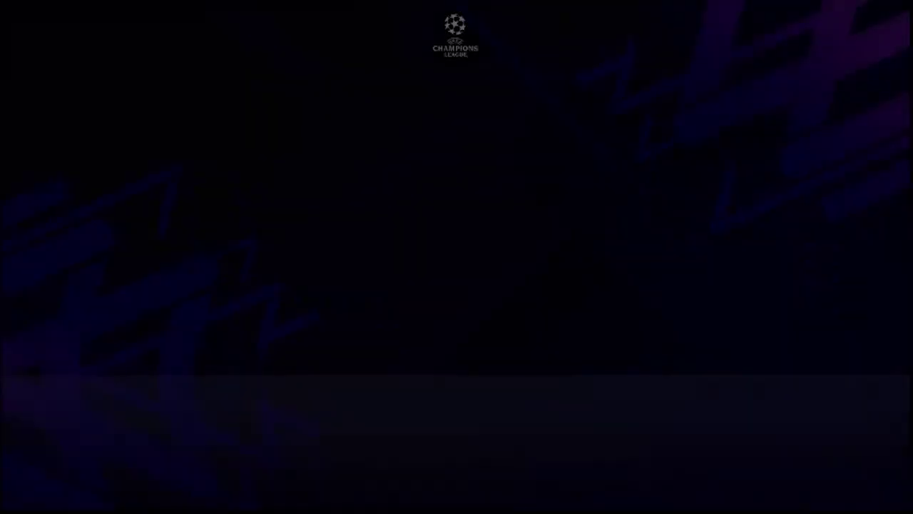
pyautogui.press('Return')
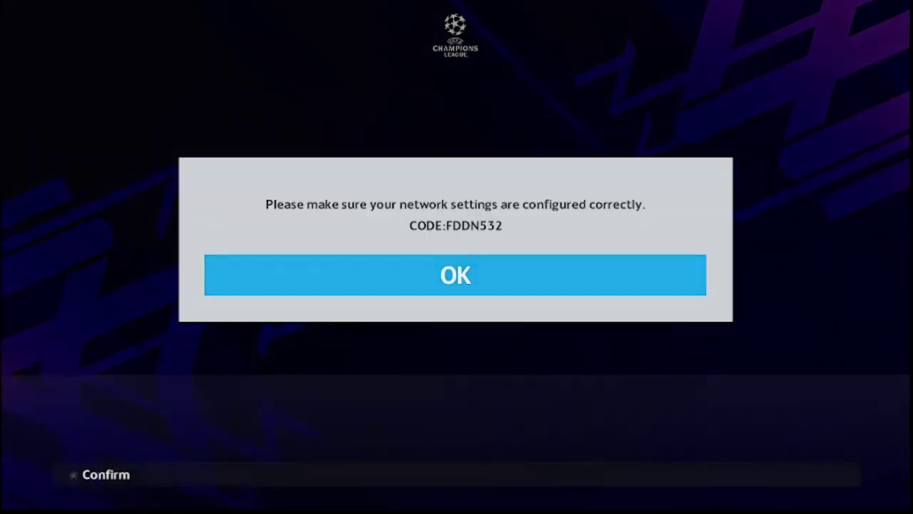
pyautogui.press('Return')
pyautogui.press('Return')
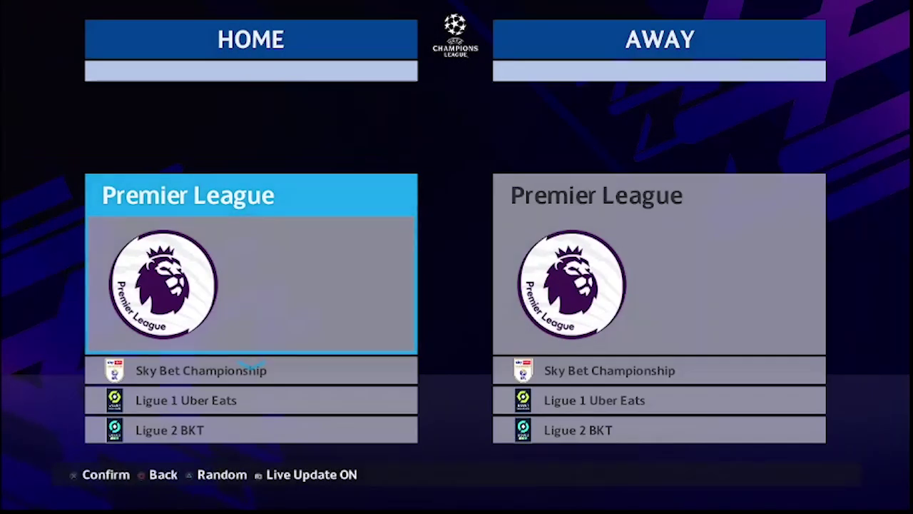
# Choose Manchester City FC from the Premier League as the home team
pyautogui.press('Return')
pyautogui.press('Escape')
pyautogui.press('Up')
pyautogui.press('Up')
pyautogui.press('Up')
pyautogui.press('Up')
pyautogui.press('Up')
pyautogui.press('Up')
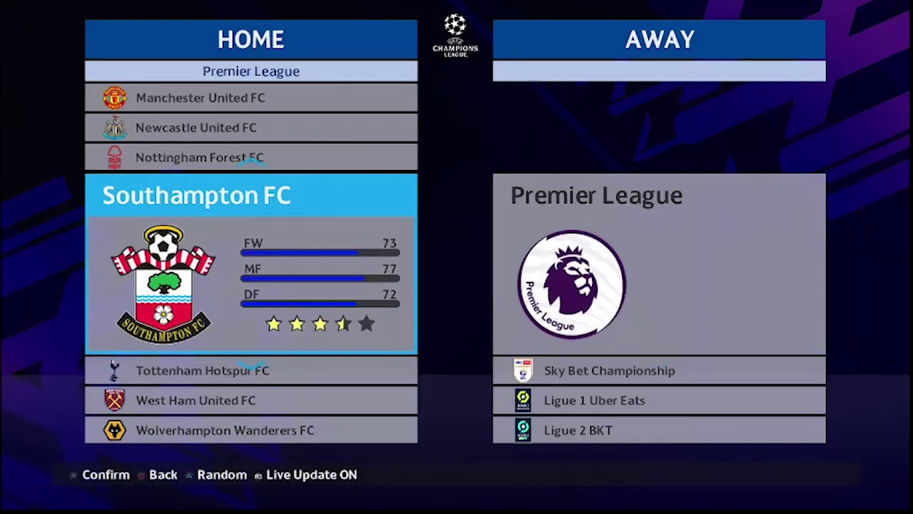
pyautogui.press('Return')
# Choose Manchester United FC from the Premier League as the away team and confirm the matchup
pyautogui.press('Return')
pyautogui.press('Down')
pyautogui.press('Down')
pyautogui.press('Down')
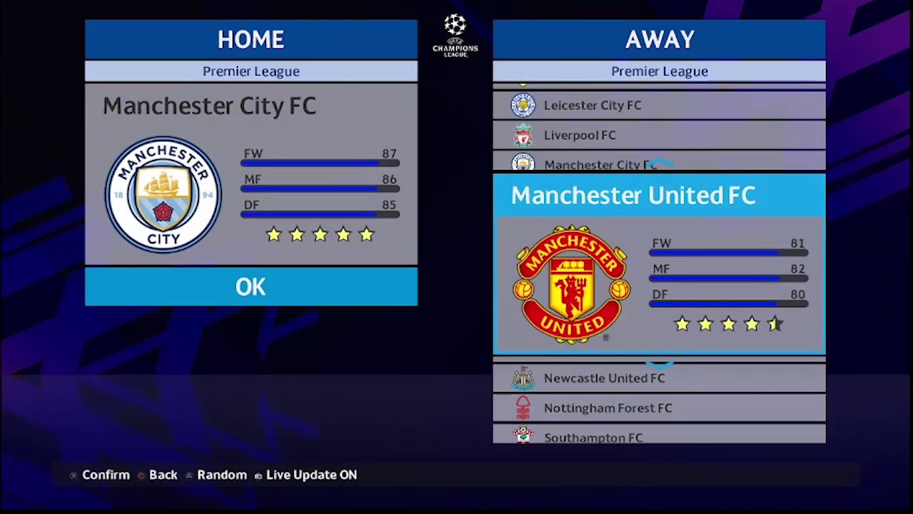
pyautogui.press('Return')
# Set the match uniforms to kit 4/4 for both Manchester City and Manchester United, and return to the match overview
pyautogui.press('Left')
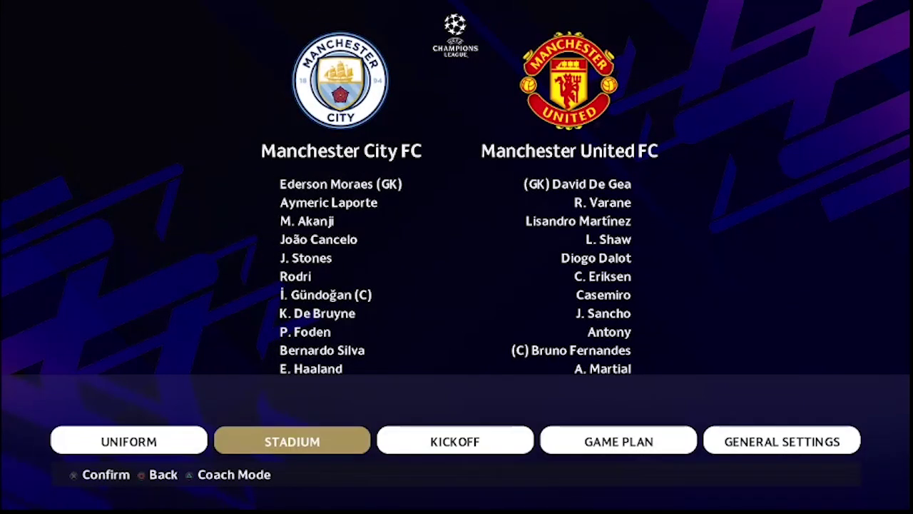
pyautogui.press('Left')
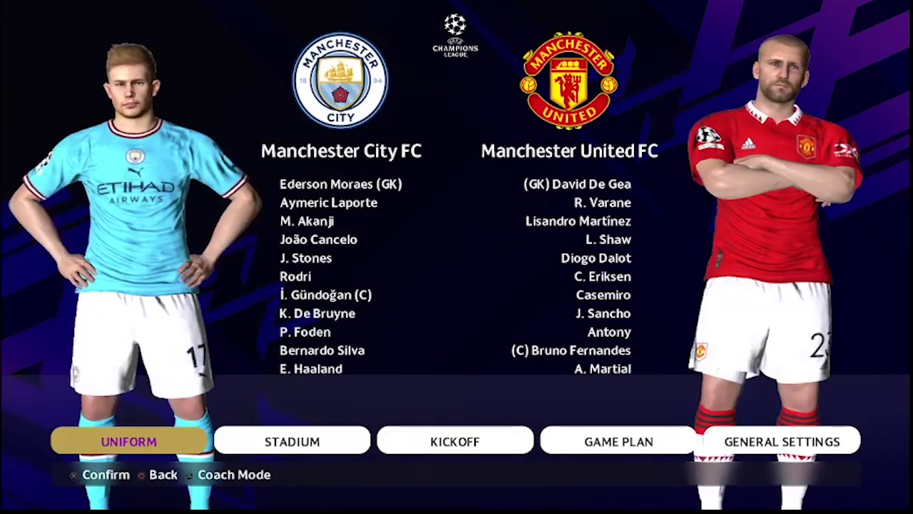
pyautogui.press('Return')
pyautogui.press('Left')
pyautogui.press('Down')
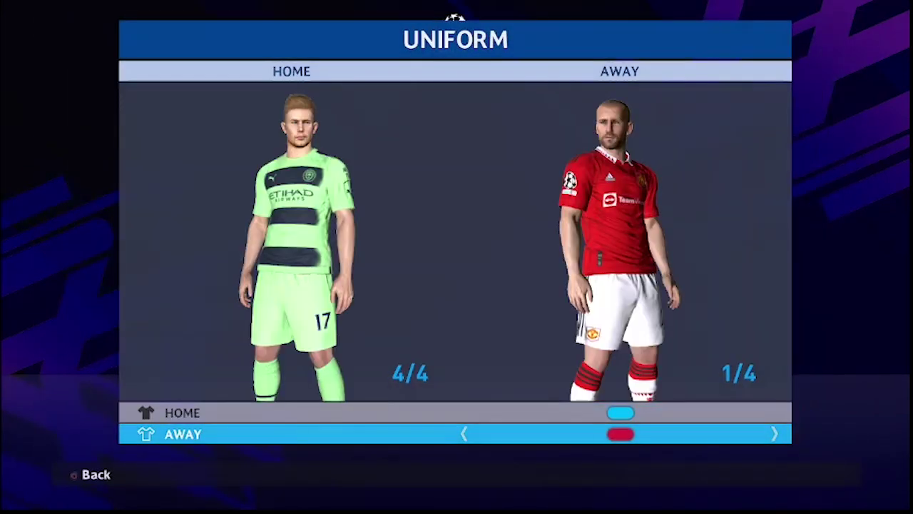
pyautogui.press('Left')
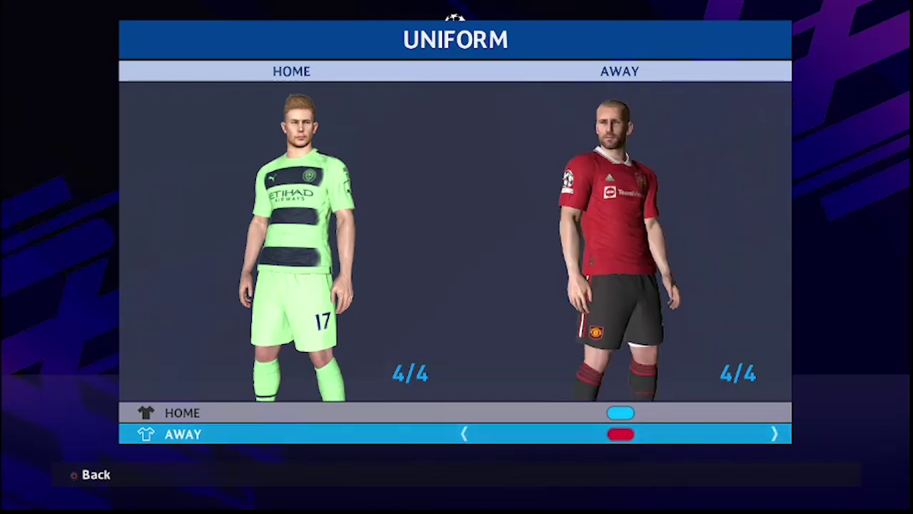
pyautogui.press('Escape')
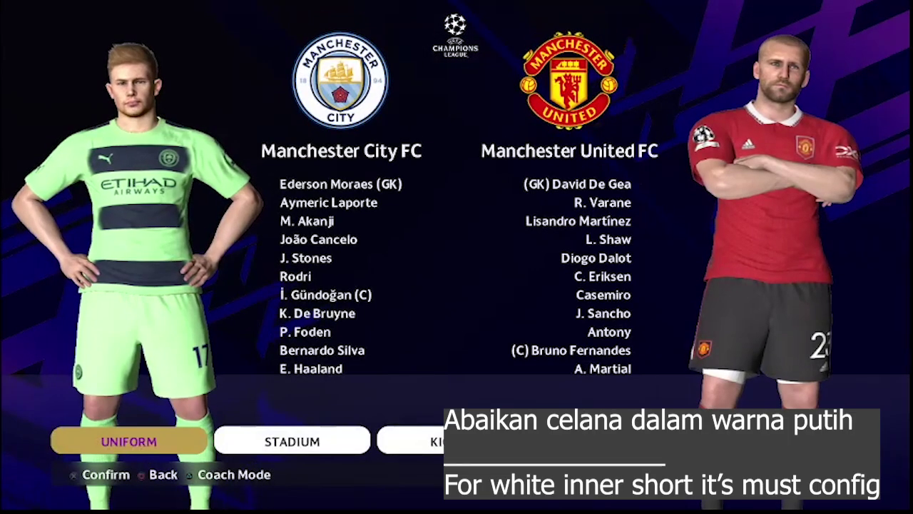